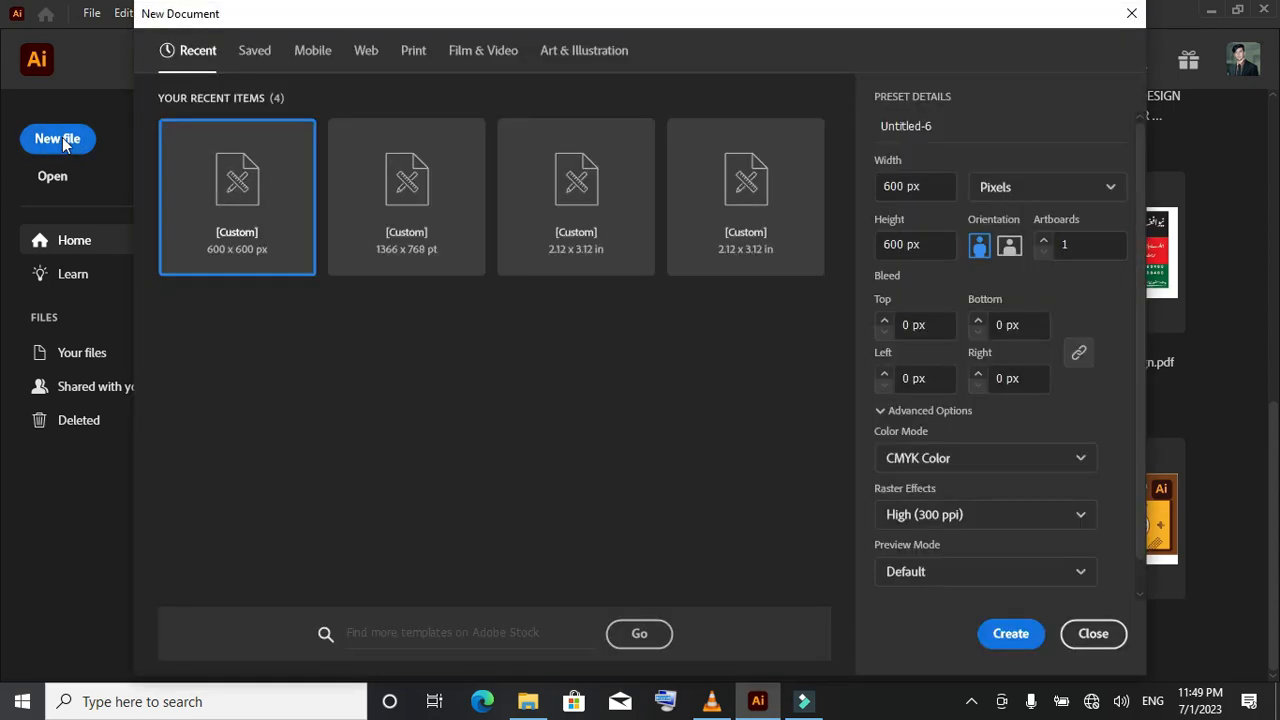
Create a new 600 x 600 px document in pixels with CMYK color mode and 300 ppi raster effects
click(1014, 189)
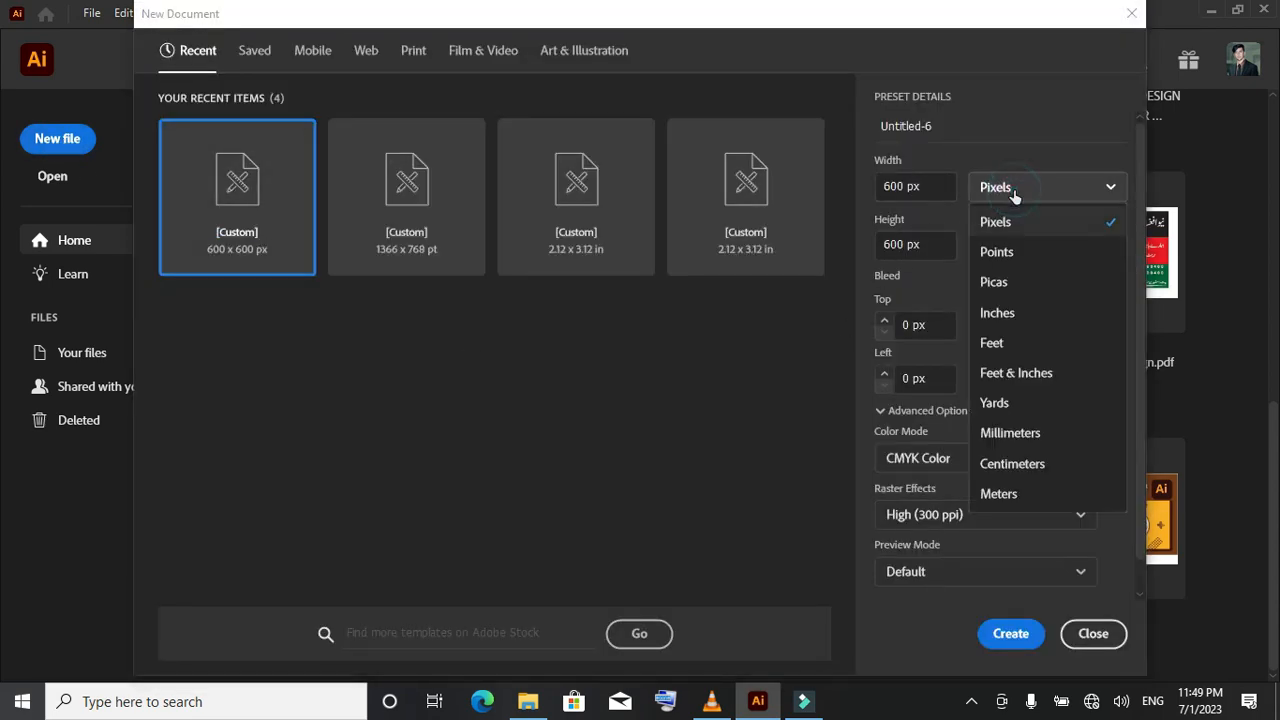
click(1024, 230)
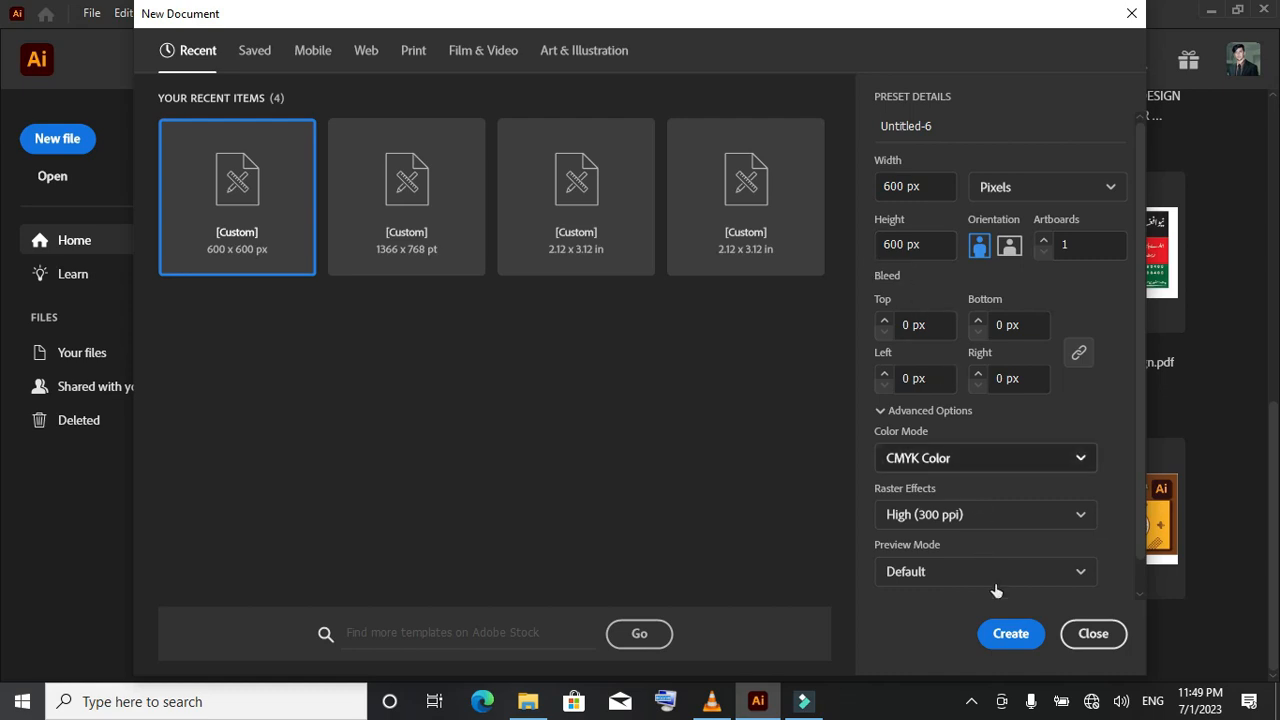
click(1008, 634)
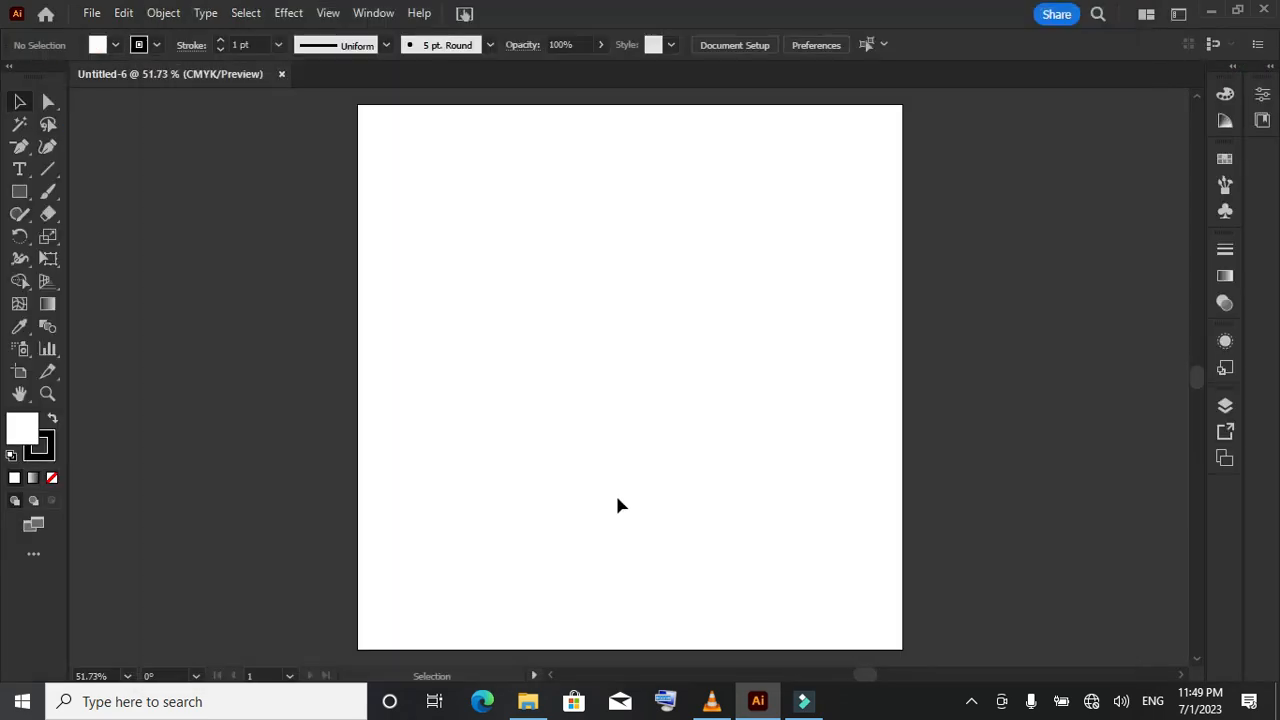
Paste the copied color swatches and banner text, and place them outside the artboard beside its left edge
key(ctrl+v)
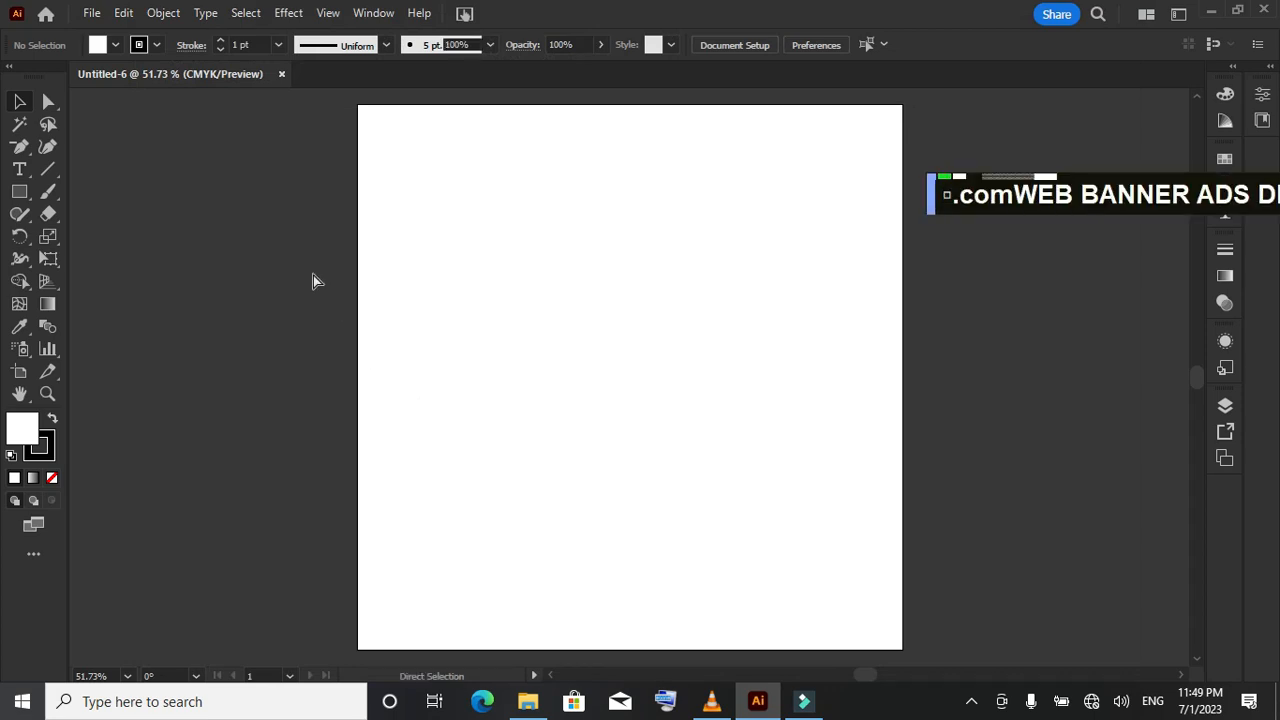
drag(620, 386, 187, 368)
click(326, 427)
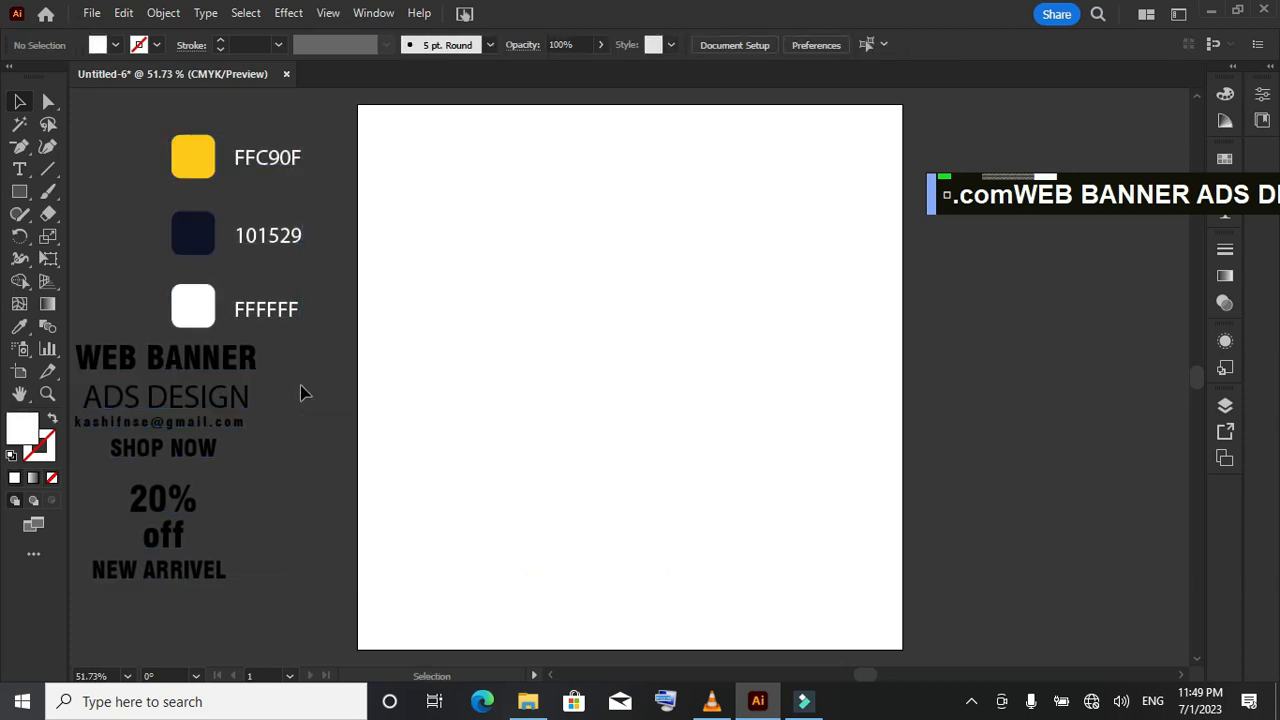
Draw a 600 x 600 px rectangle with the Rectangle tool
right_click(19, 194)
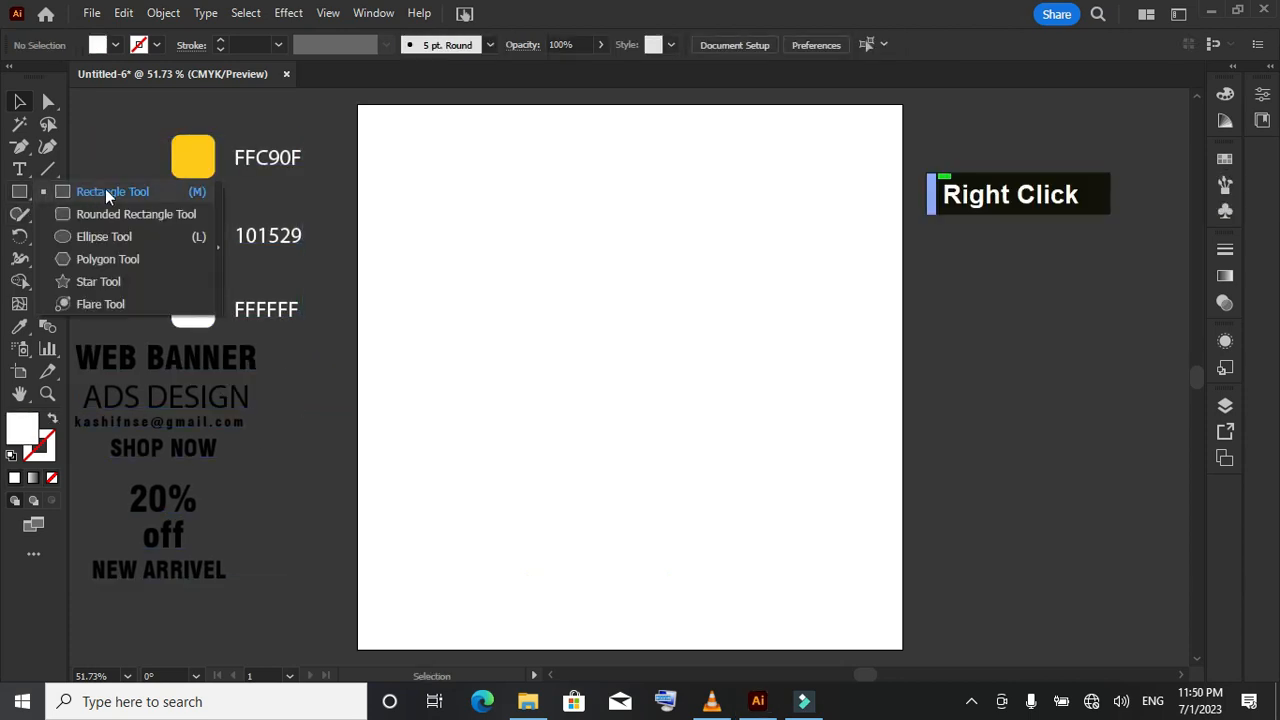
click(107, 192)
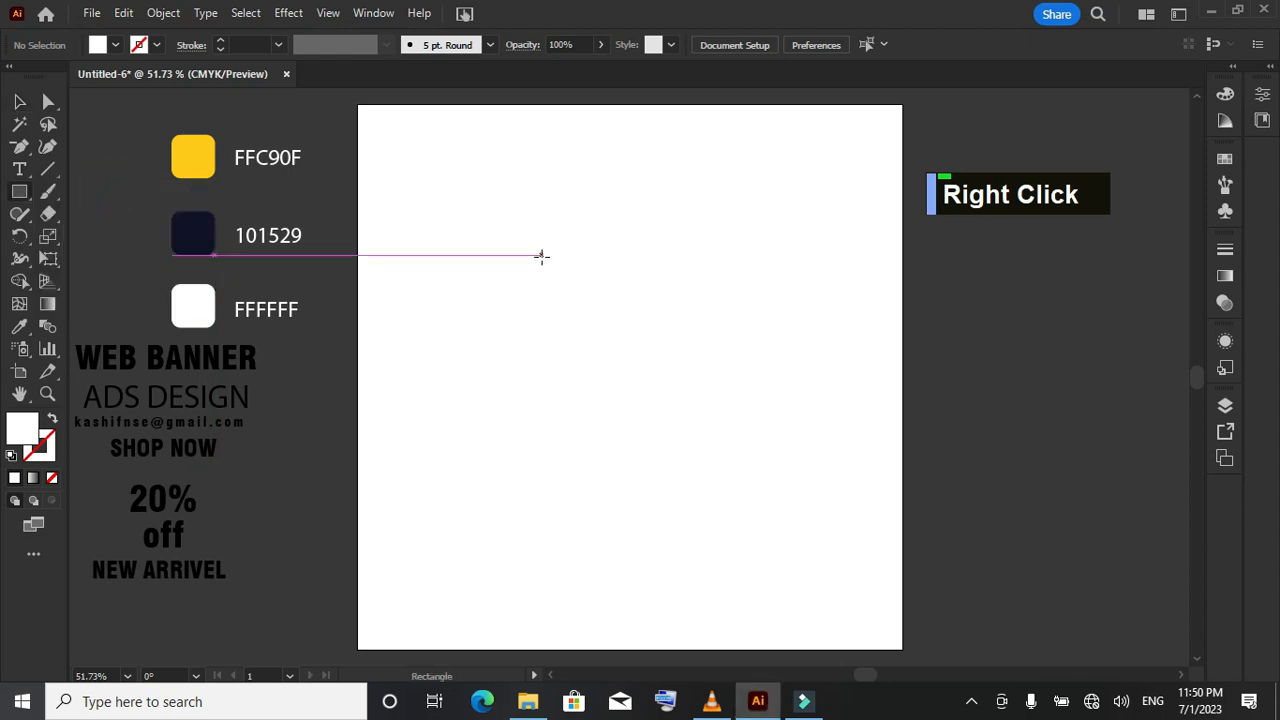
click(540, 257)
text(600)
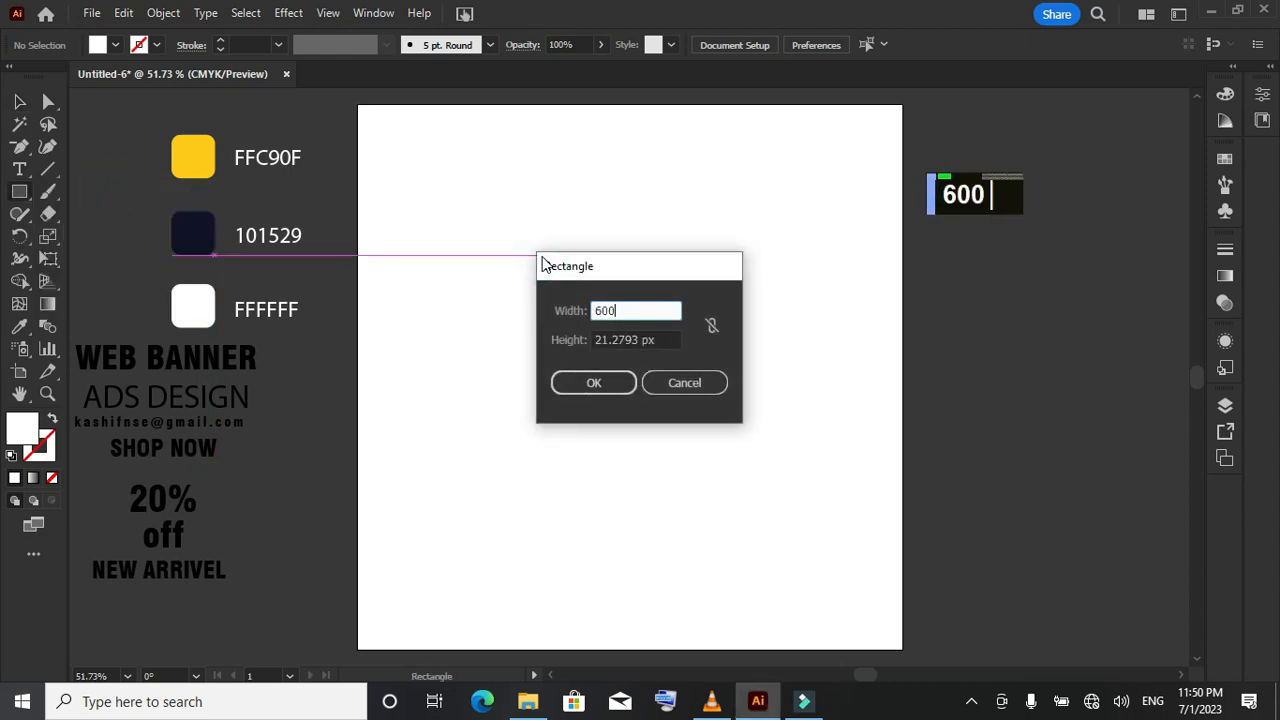
key(Tab)
text(600)
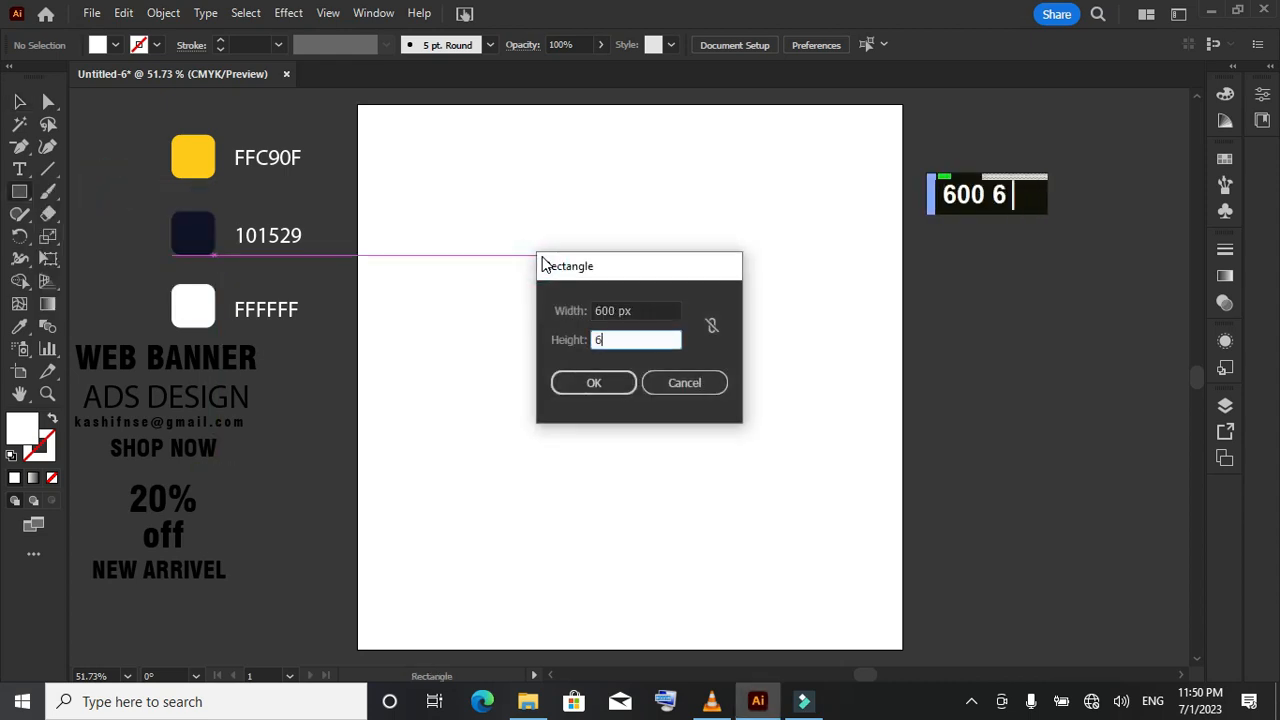
key(Return)
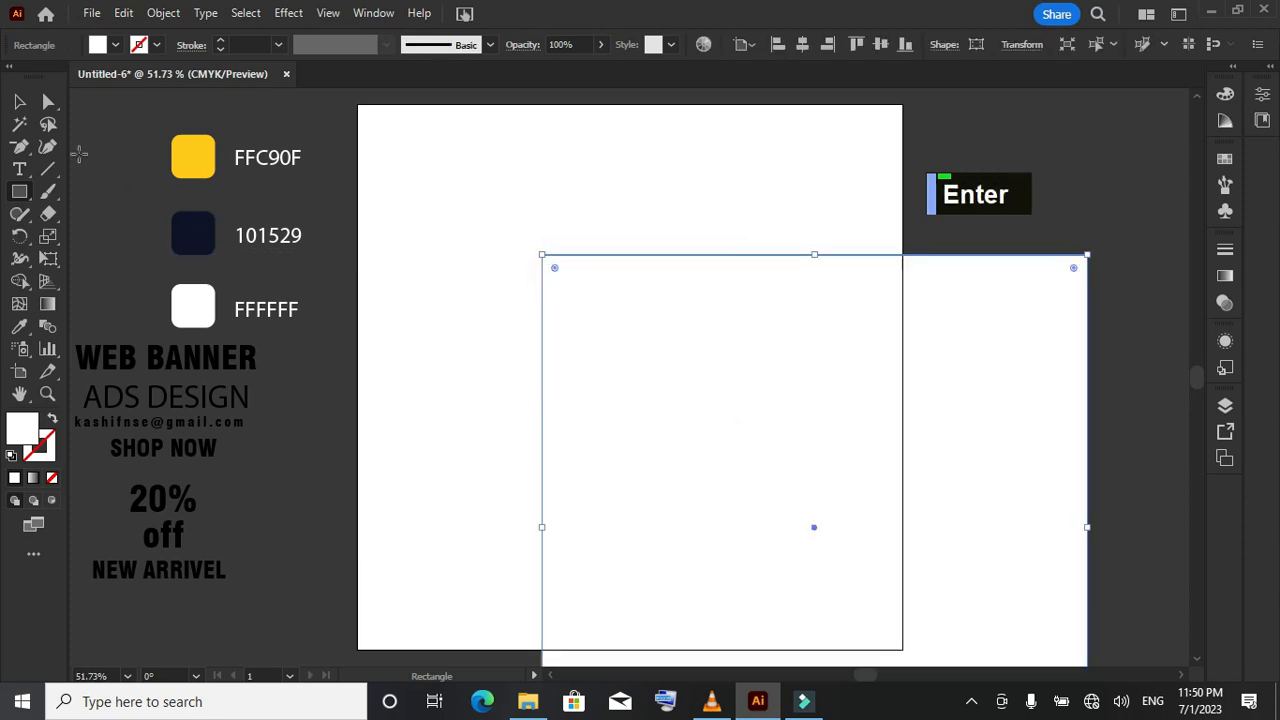
Align the rectangle to the artboard, centered horizontally and flush with its top edge
click(20, 101)
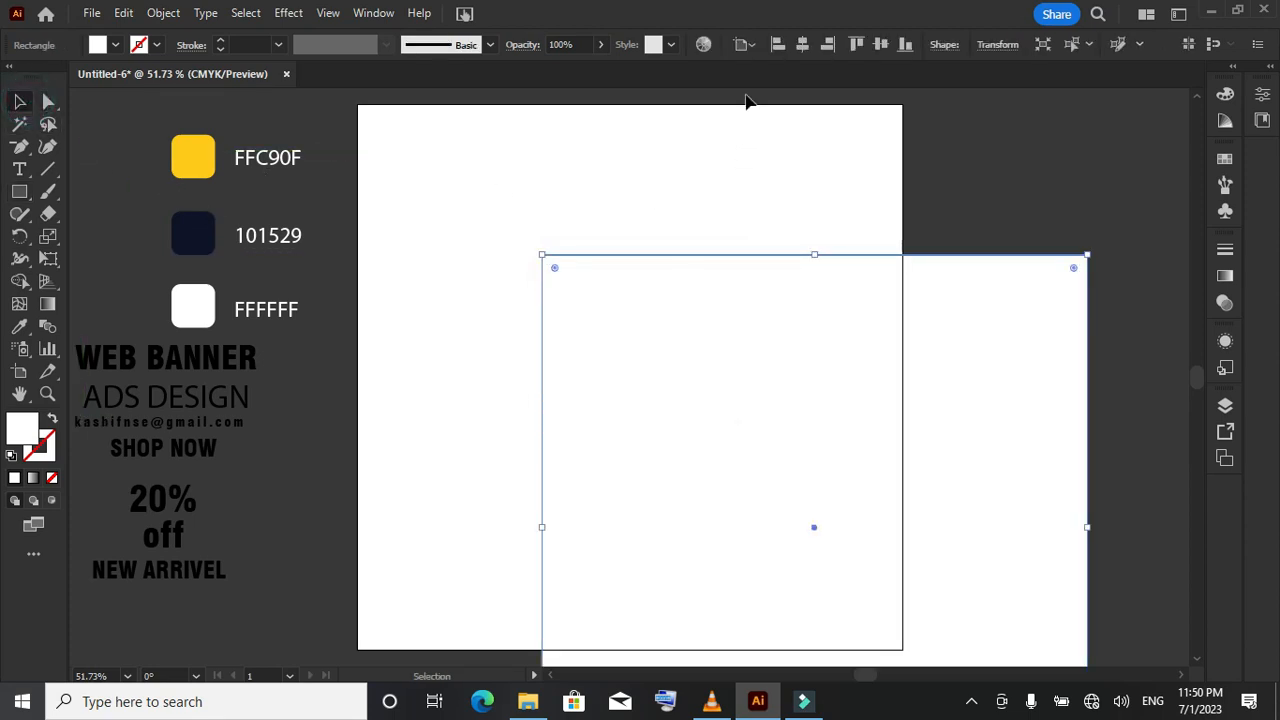
click(746, 46)
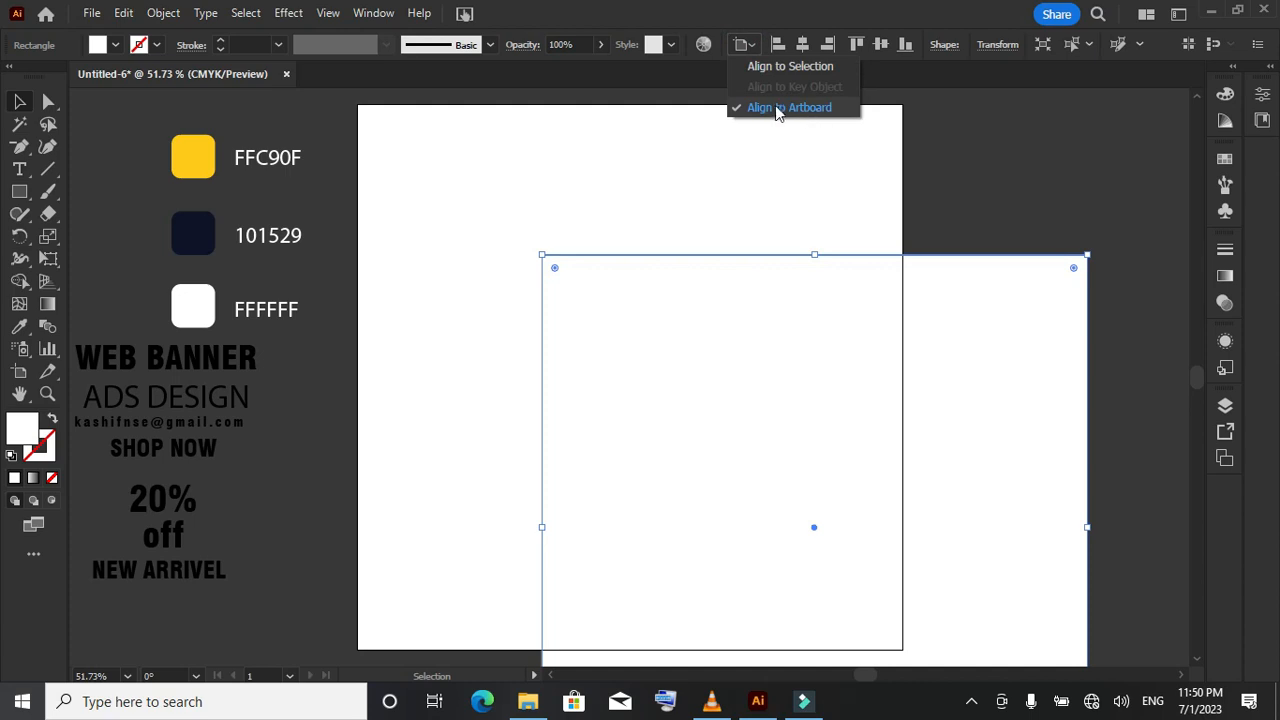
click(783, 107)
click(803, 45)
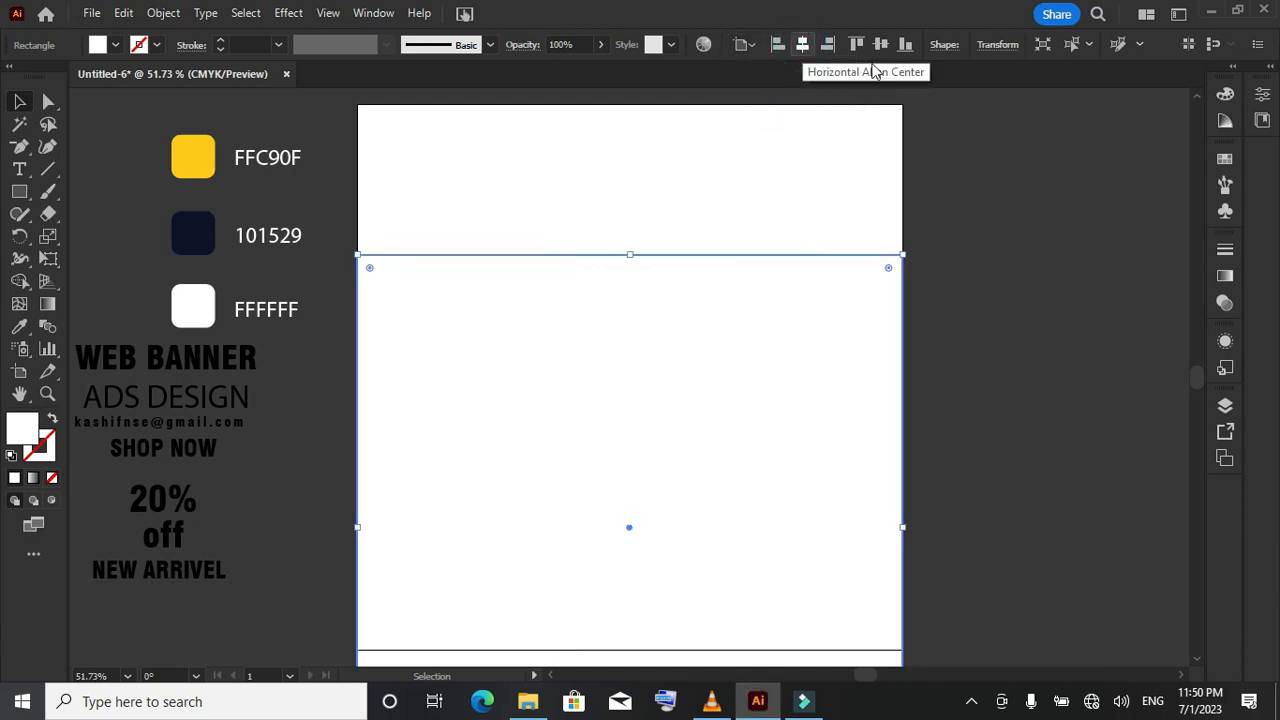
click(856, 44)
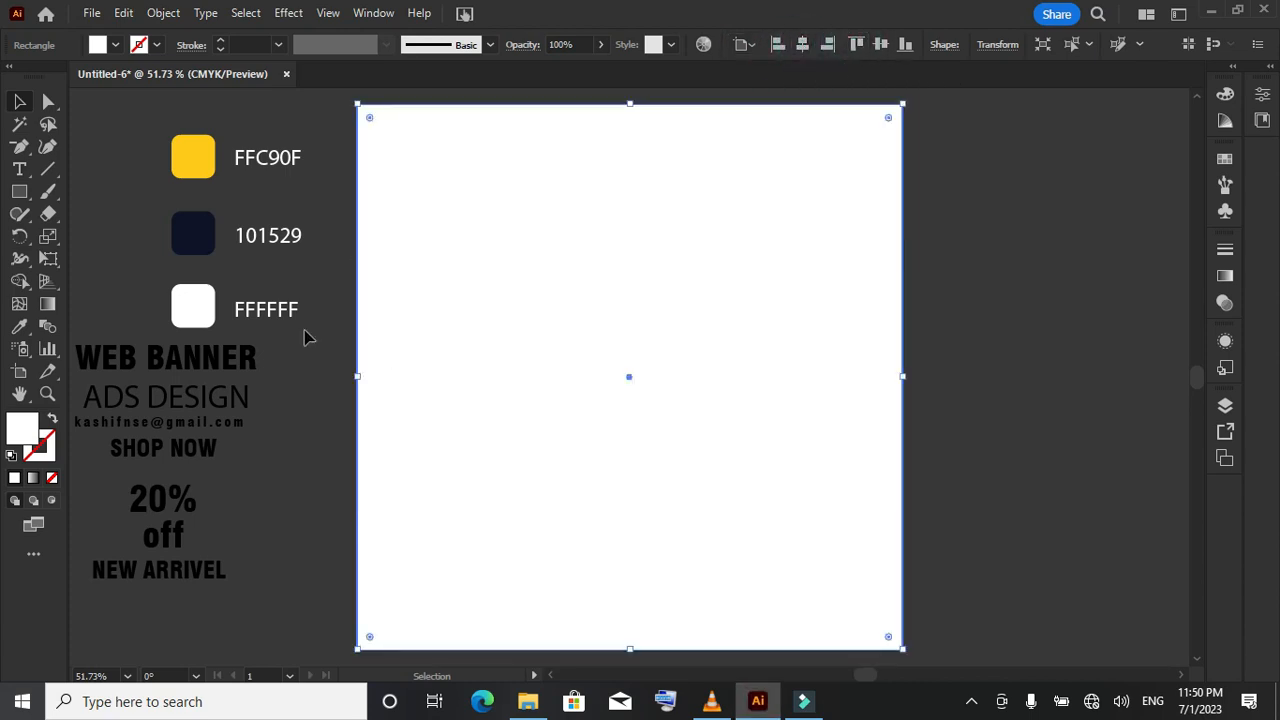
Fill the background rectangle with the dark navy 101529 swatch color and lock it
click(22, 330)
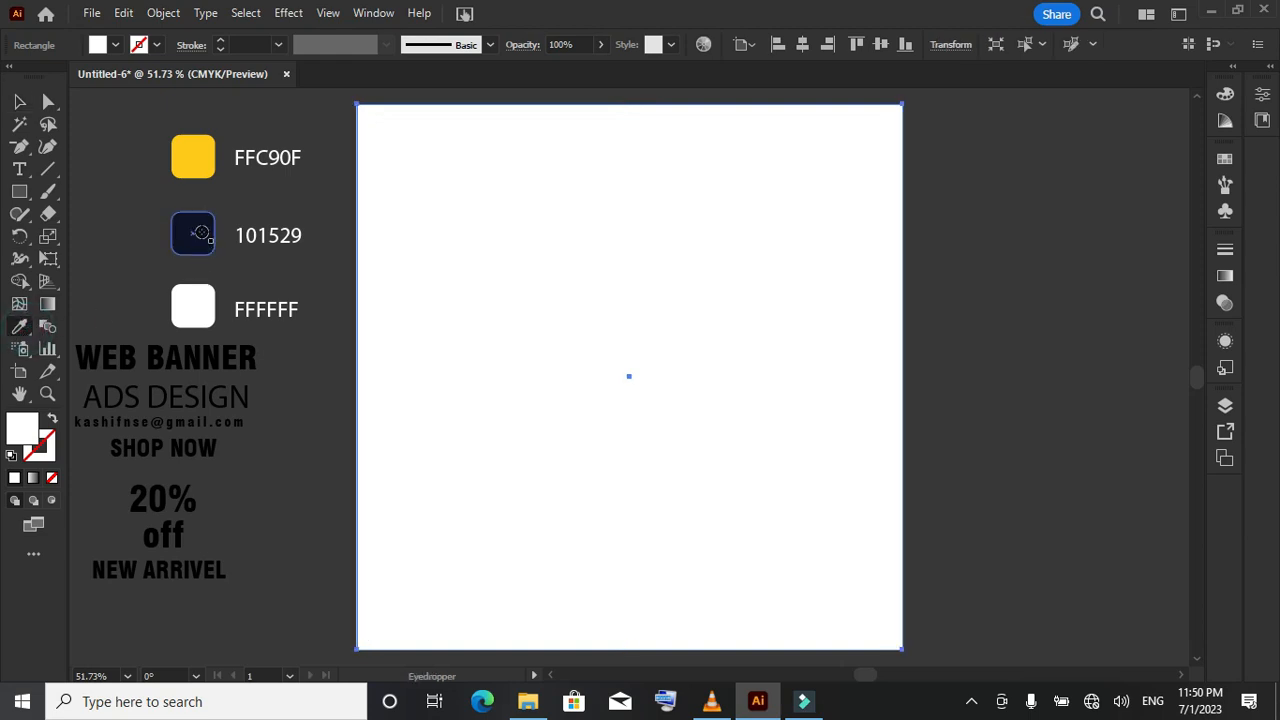
click(193, 233)
click(19, 102)
key(Caps_Lock)
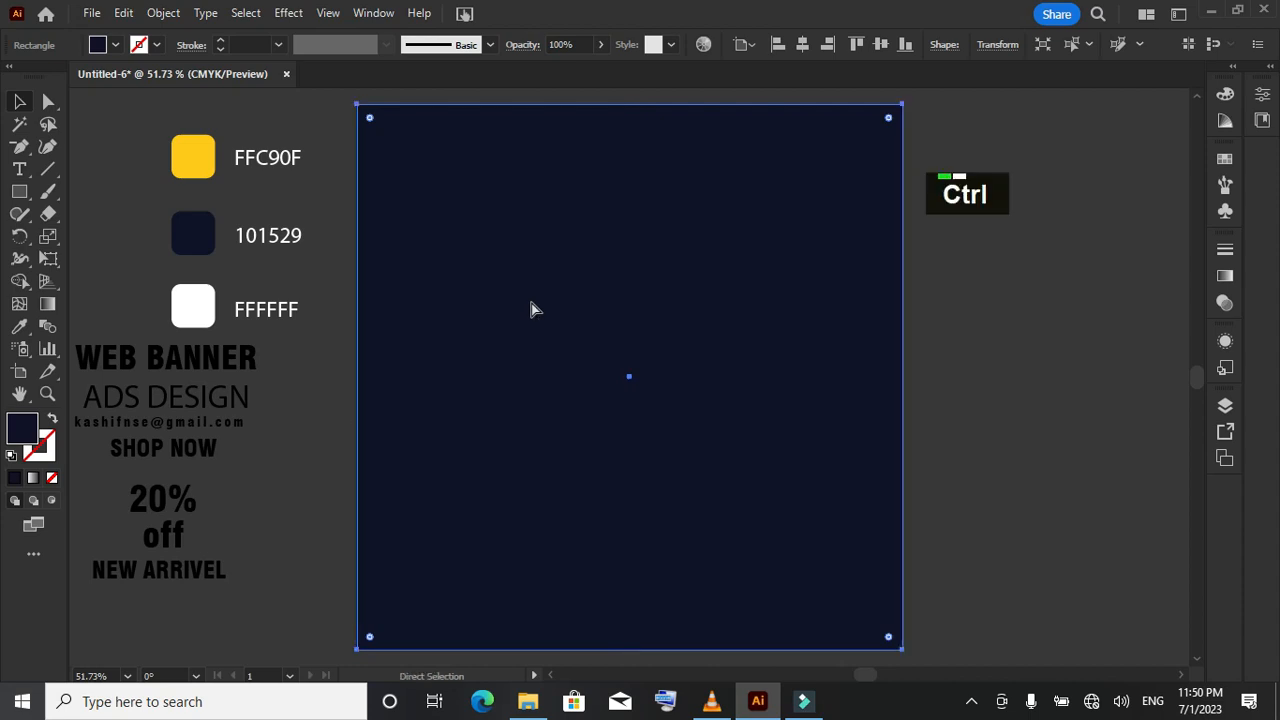
key(ctrl+2)
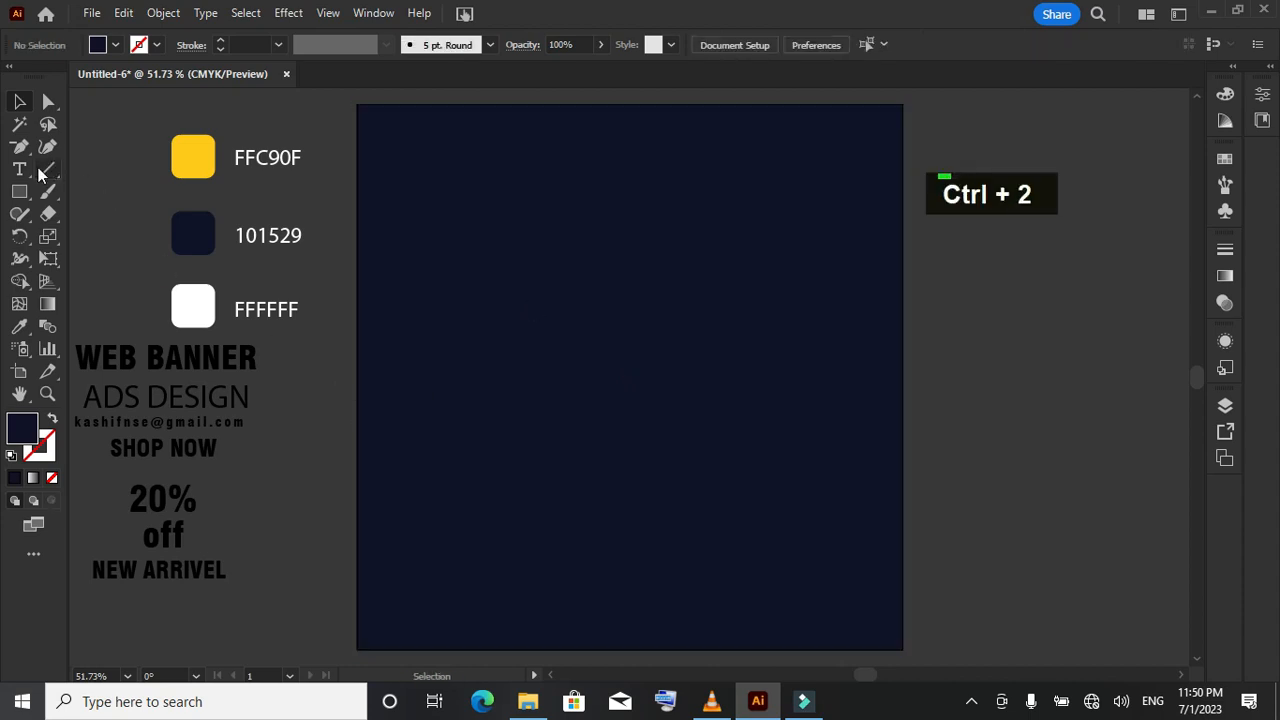
Draw a square about 291 px wide from the artboard's upper-left corner and delete its lower-right anchor point to form a triangle
right_click(22, 194)
click(88, 190)
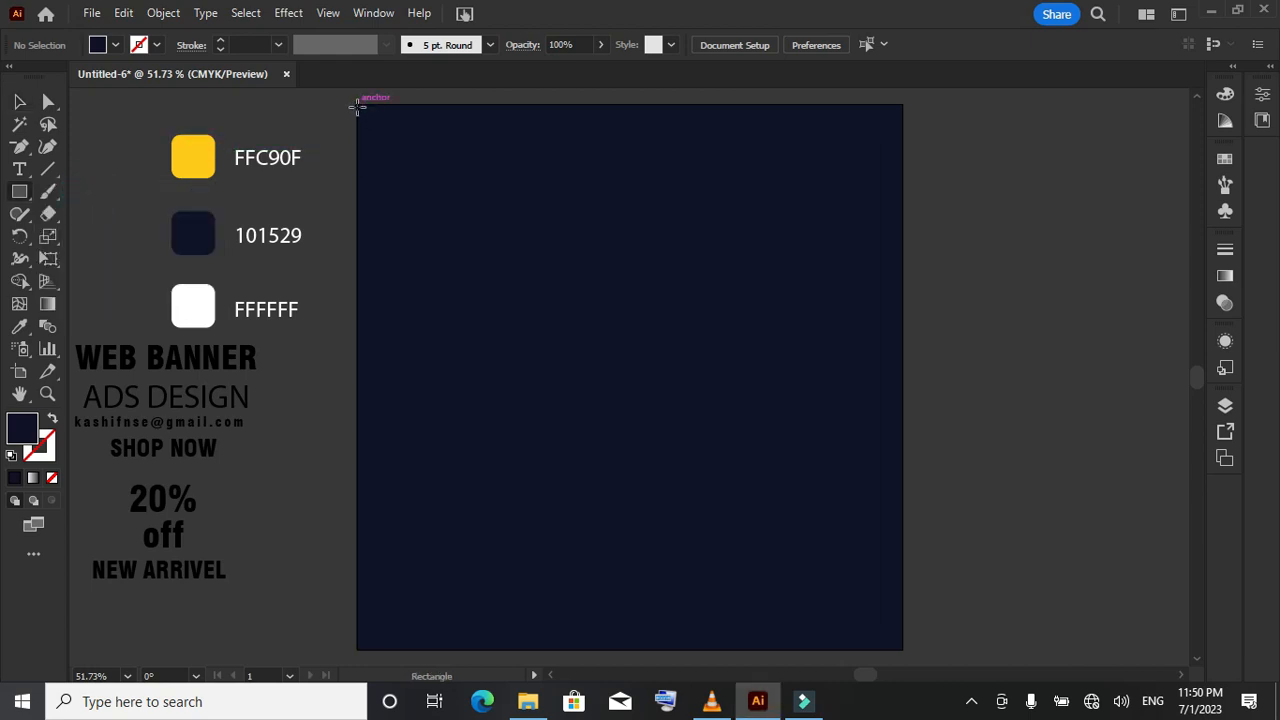
drag(357, 106, 606, 368)
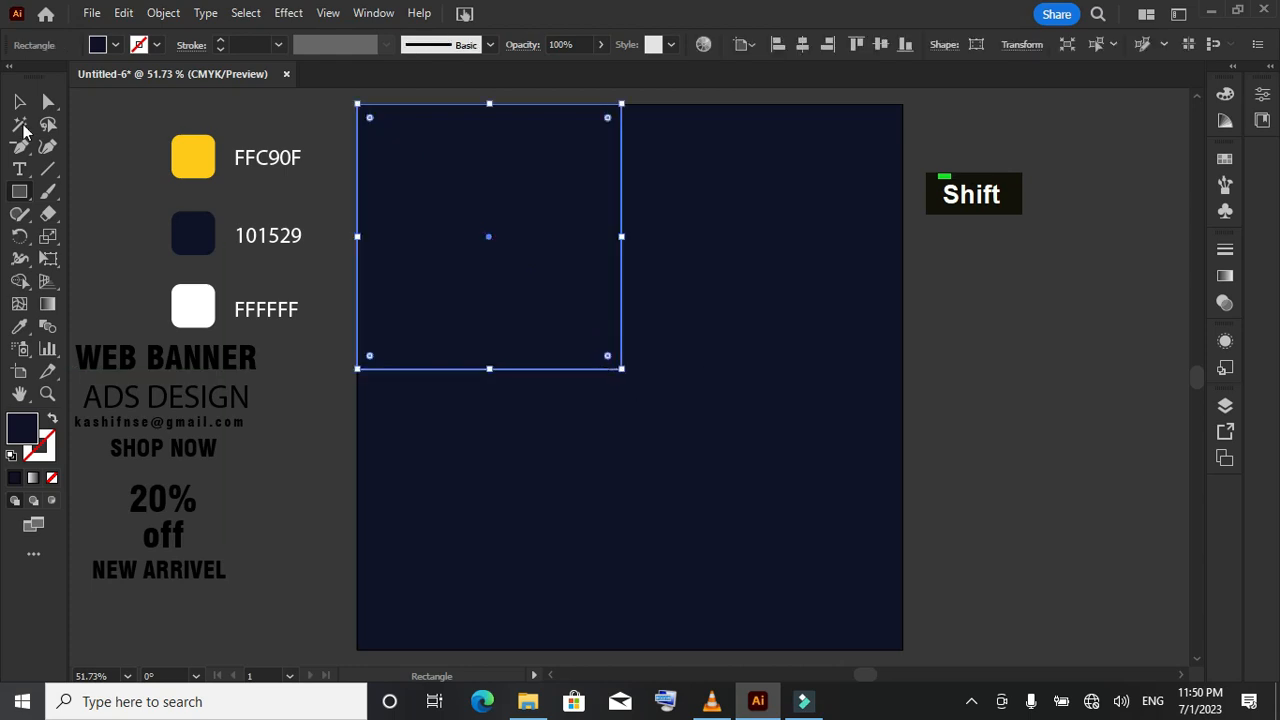
right_click(22, 150)
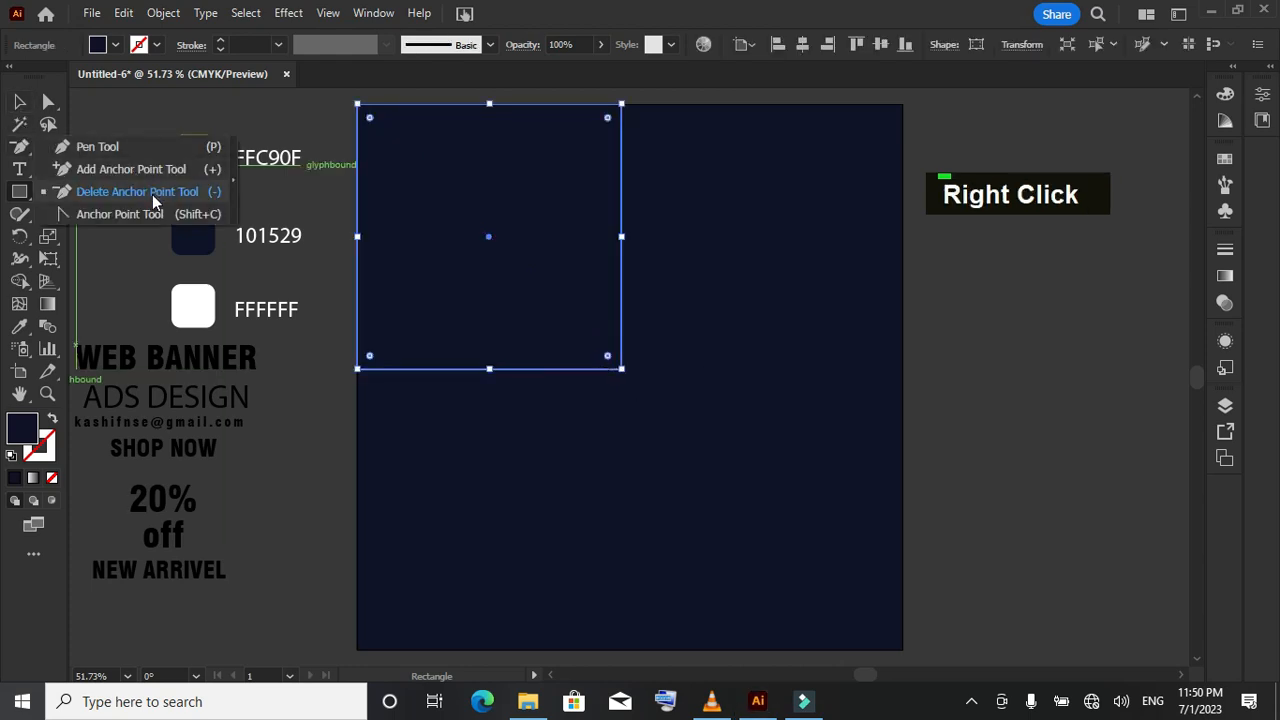
click(150, 189)
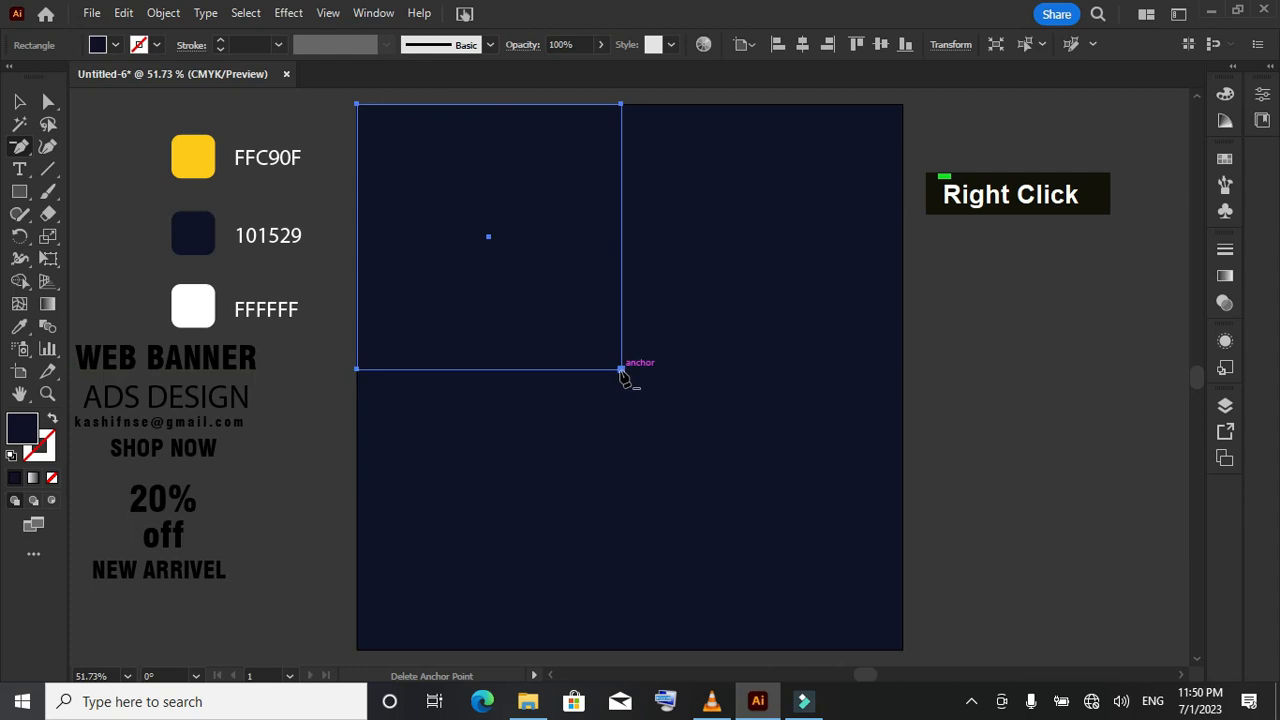
click(621, 369)
click(19, 101)
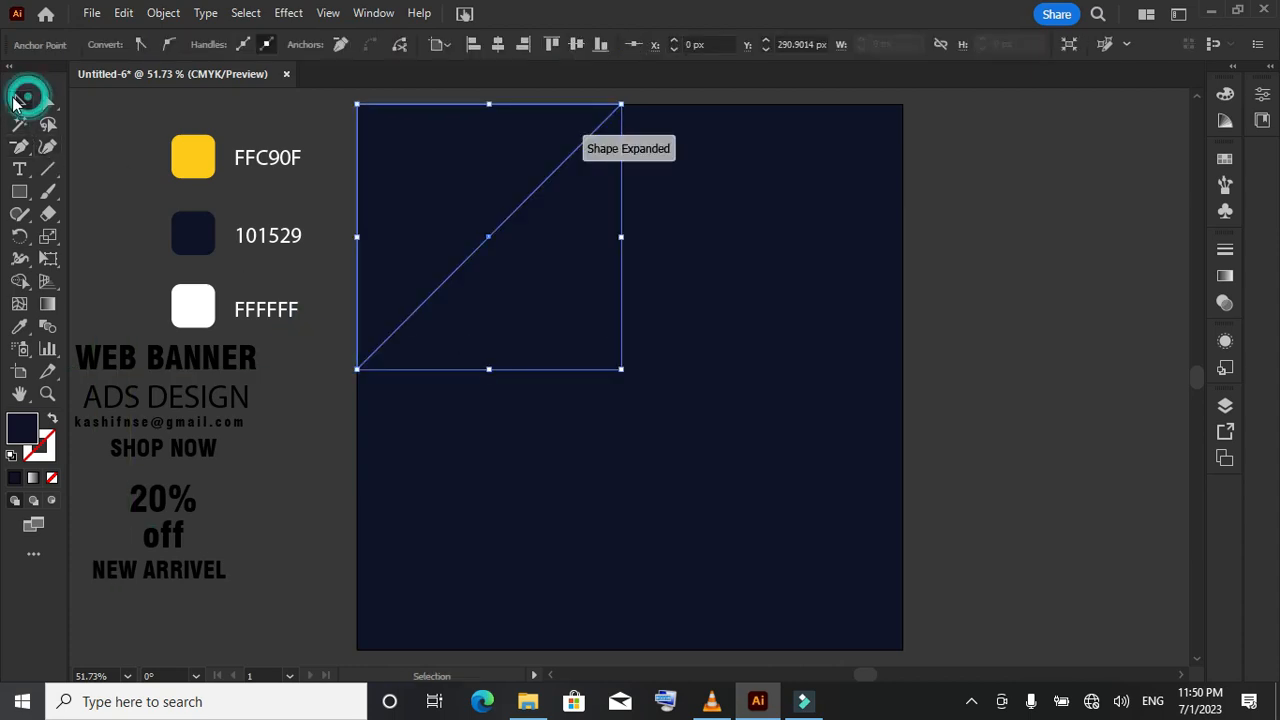
Fill the corner triangle with the yellow FFC90F swatch color and deselect it
click(19, 328)
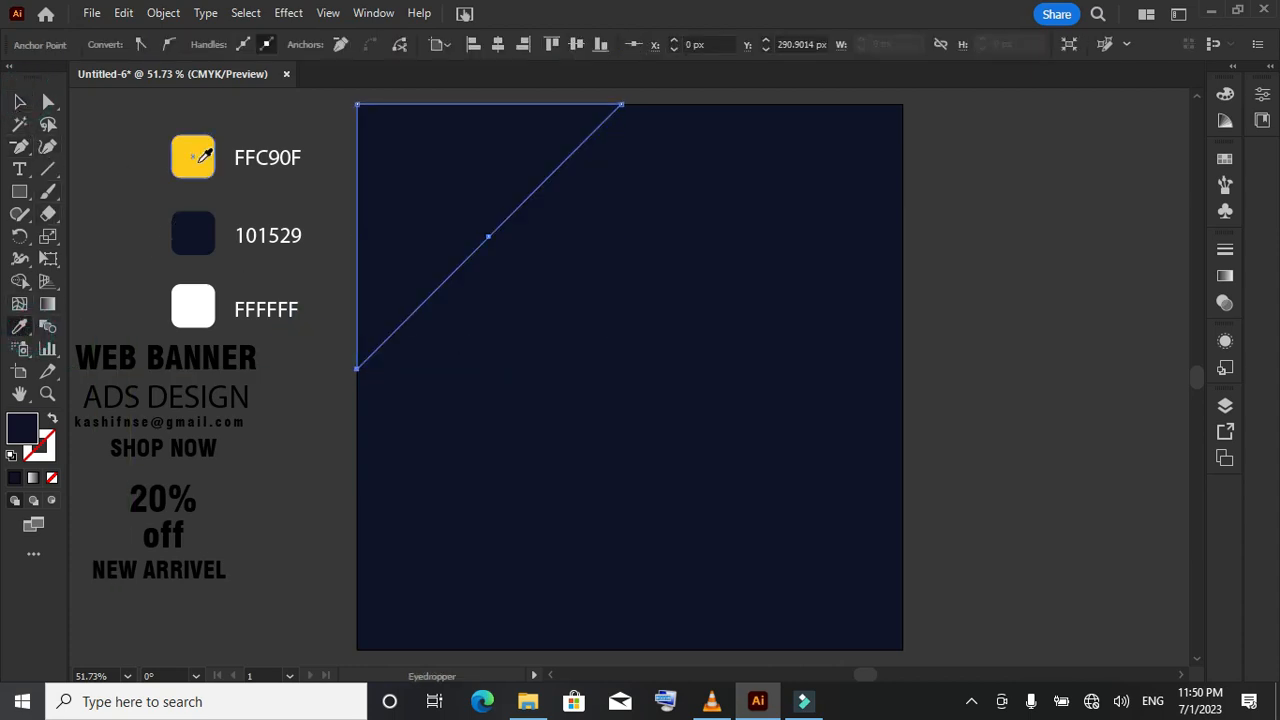
click(195, 158)
click(19, 101)
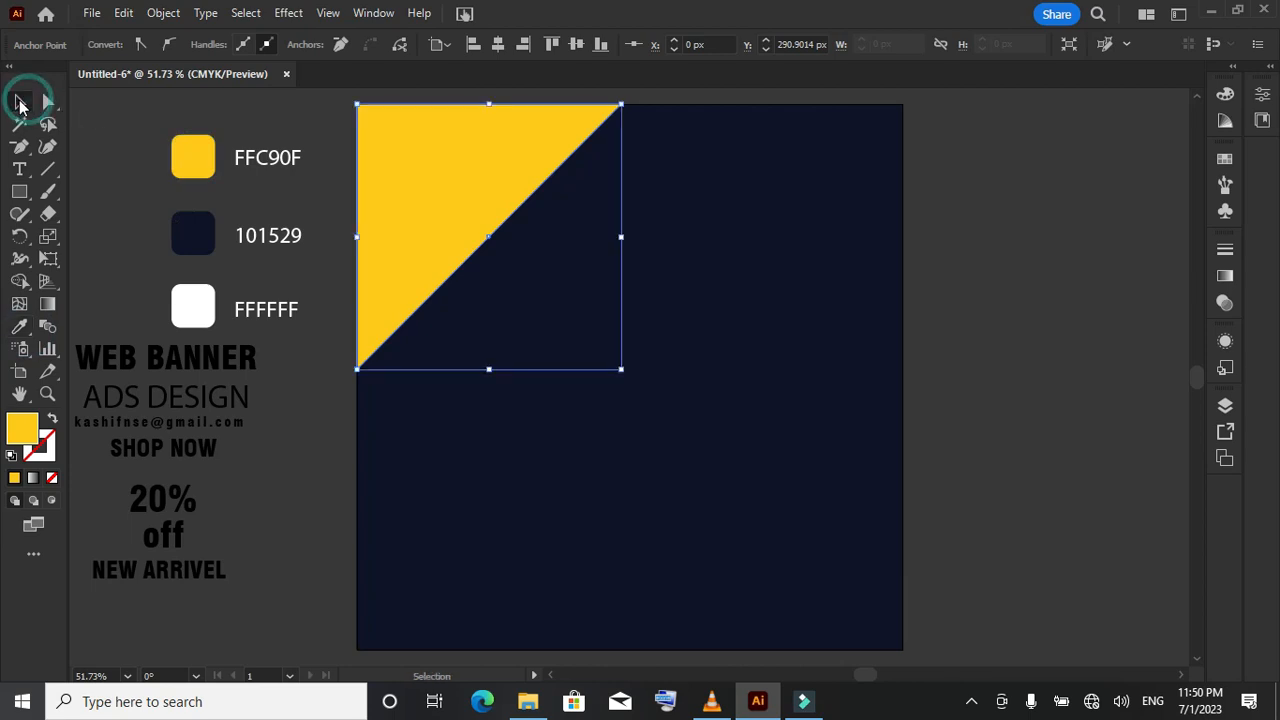
click(980, 275)
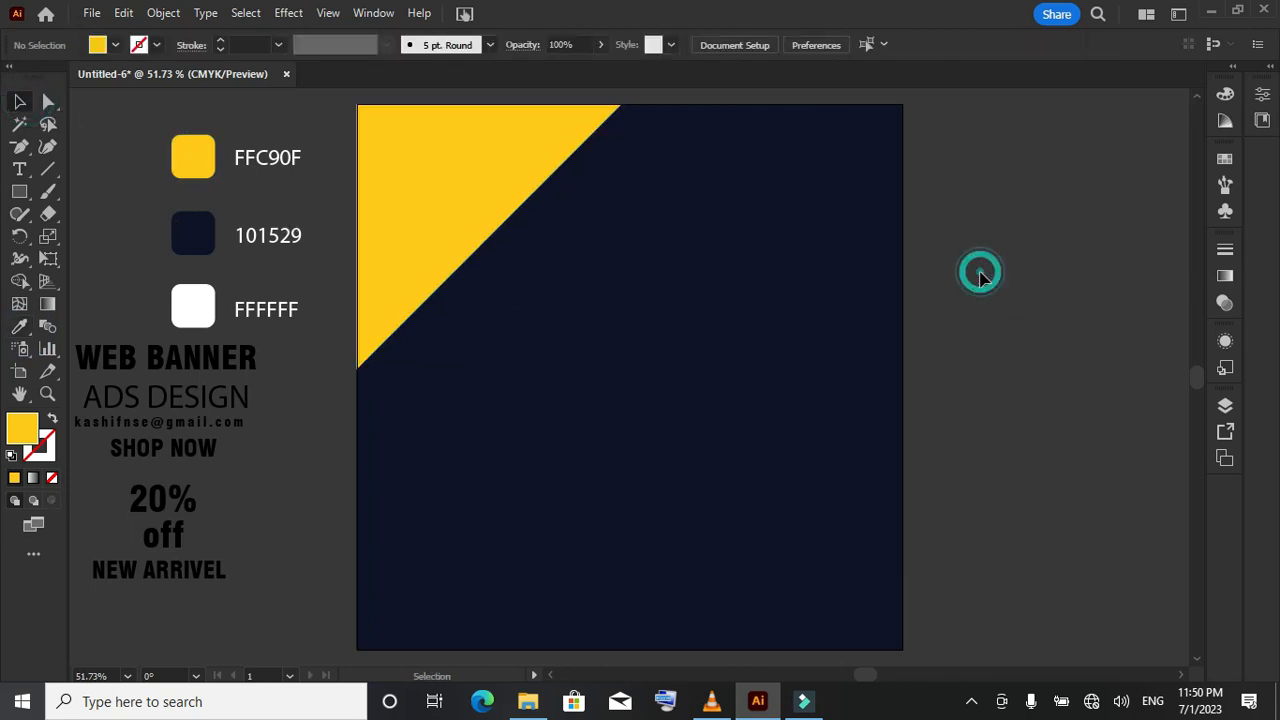
Copy the yellow triangle and paste the duplicate in place
click(495, 208)
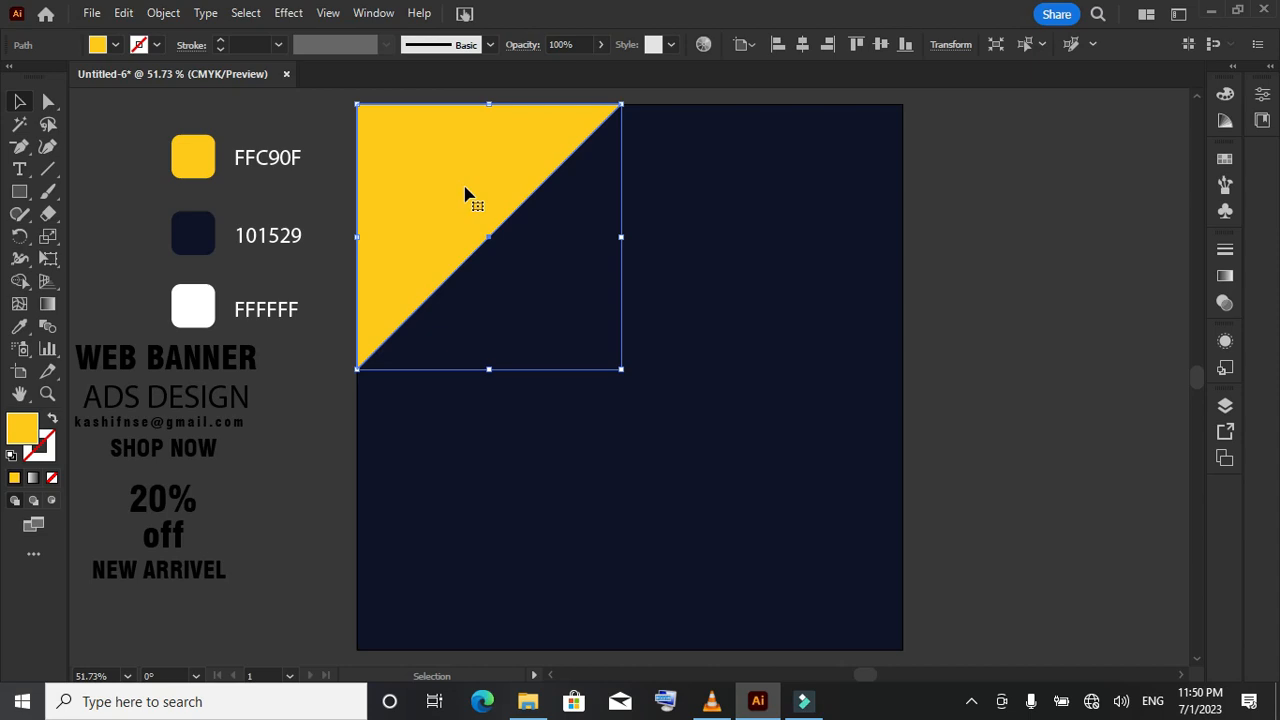
click(122, 13)
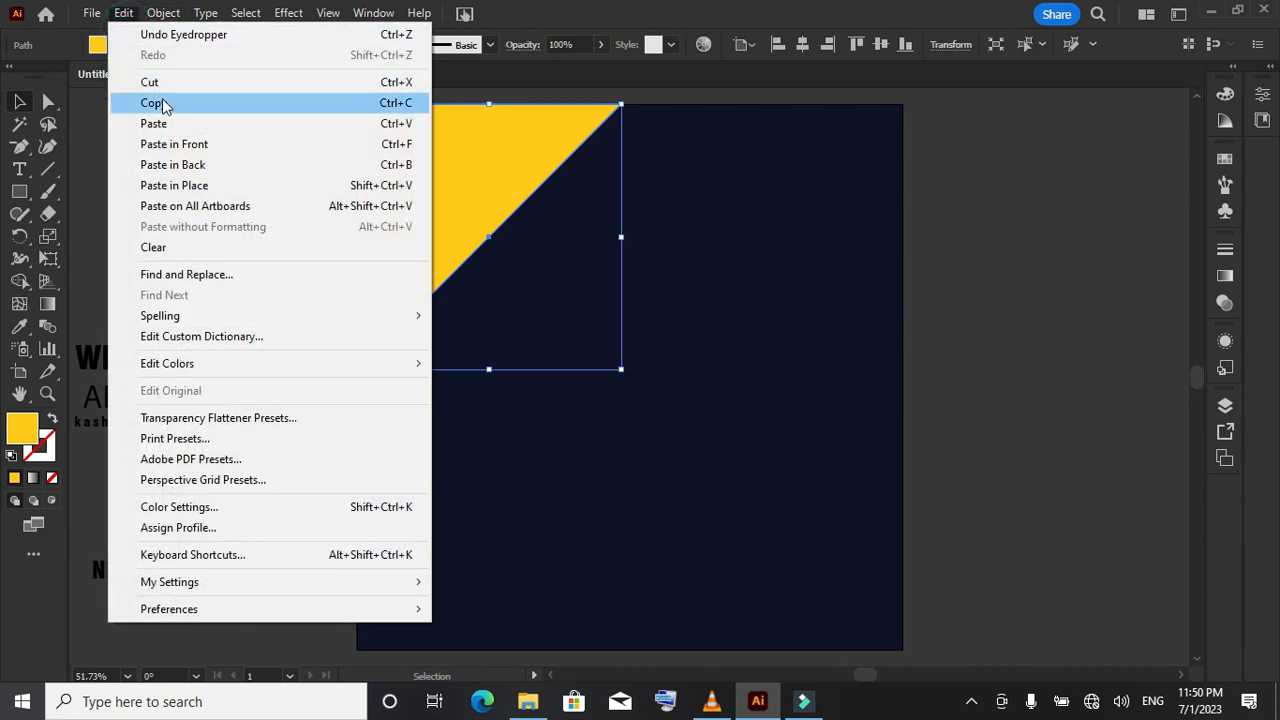
click(158, 103)
click(125, 14)
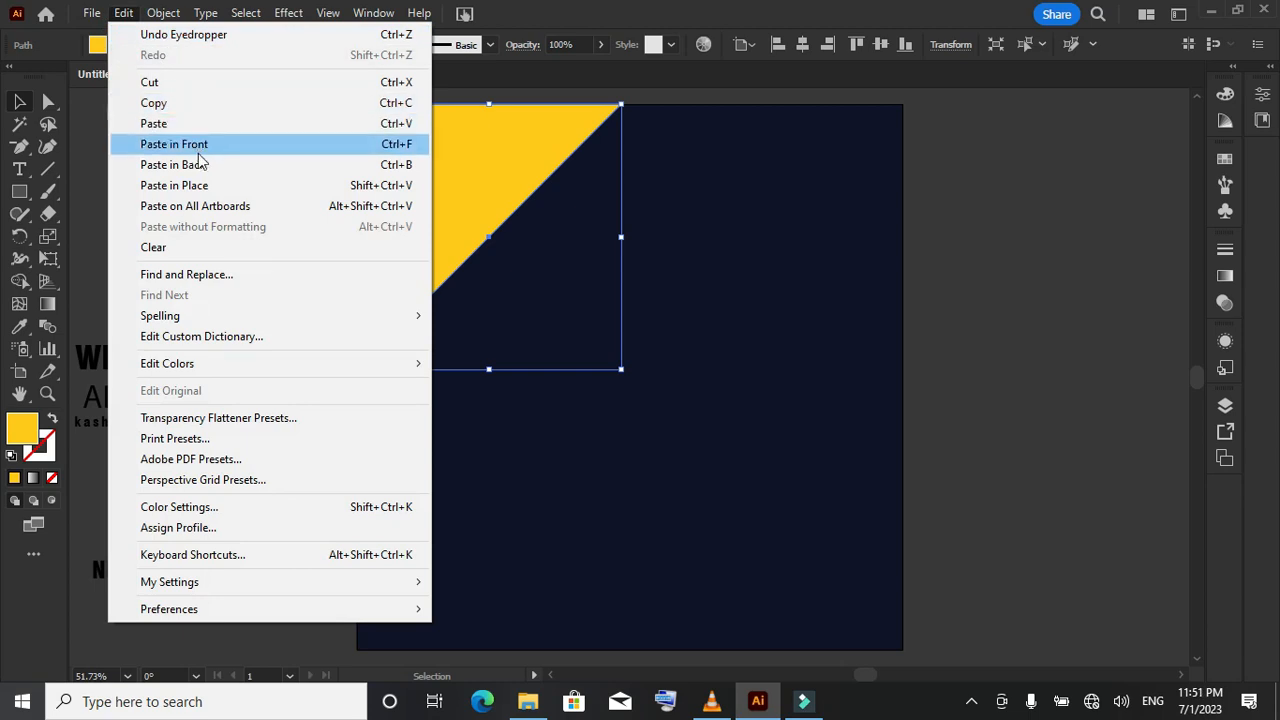
click(174, 185)
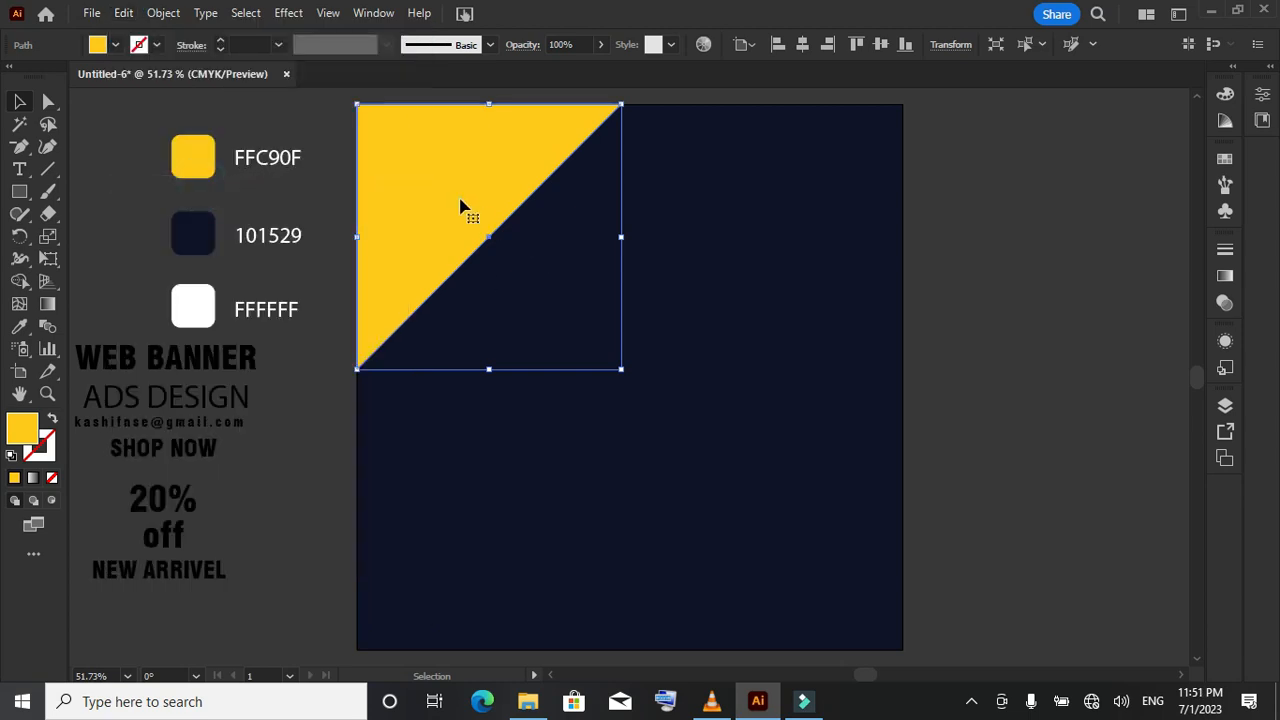
Move the duplicate triangle across the artboard, rotate it 180 degrees, and snap it into the artboard's lower-right corner
drag(460, 207, 689, 465)
drag(873, 341, 777, 606)
click(995, 553)
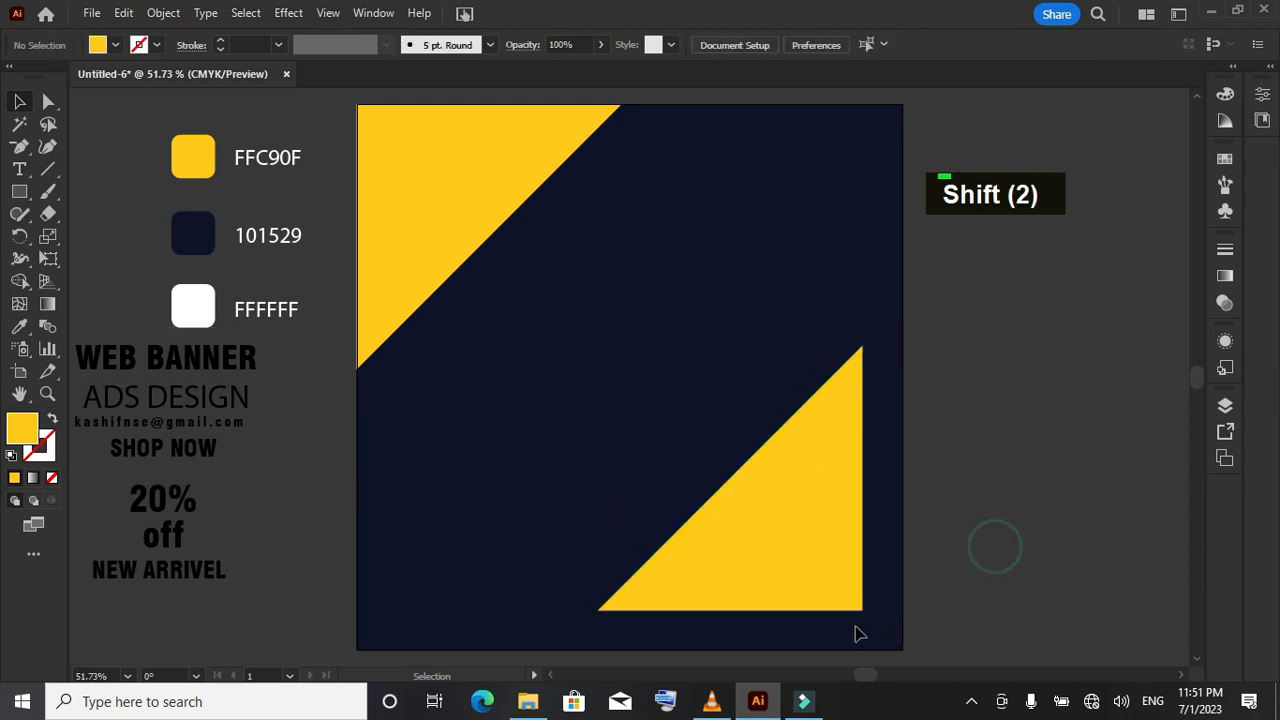
drag(866, 618, 901, 650)
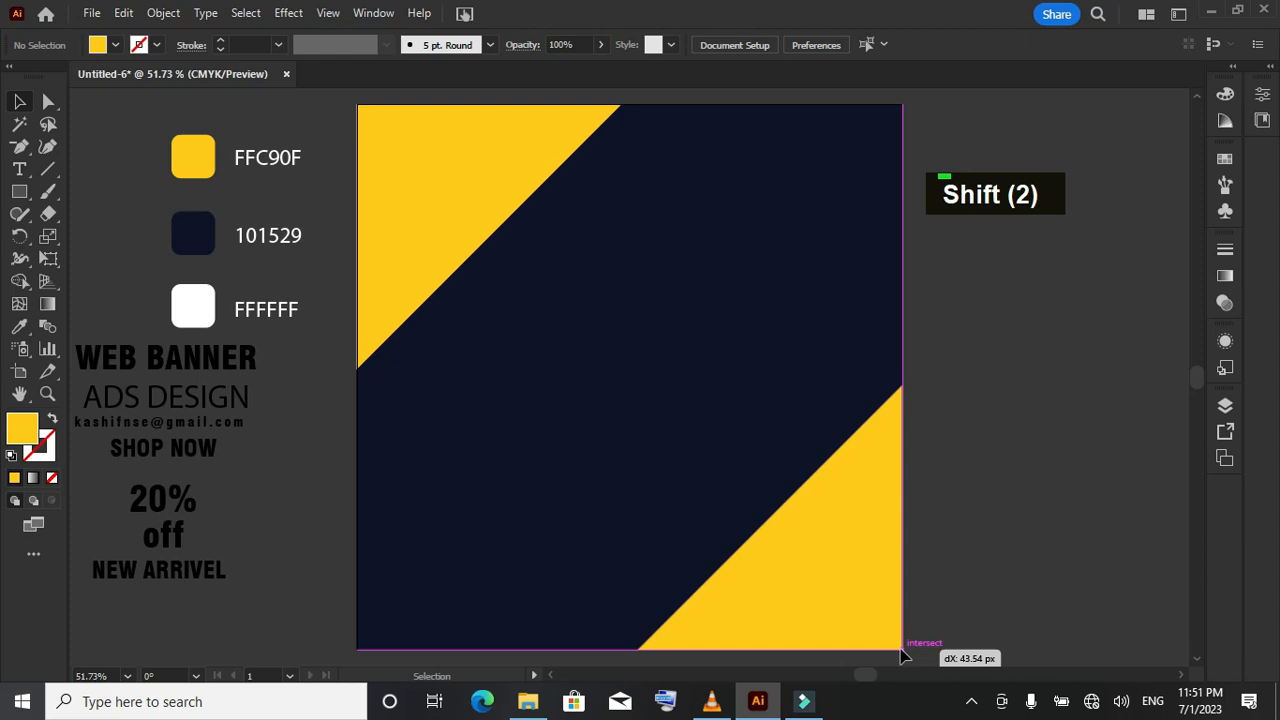
click(1012, 509)
Copy the lower-right yellow triangle and paste the duplicate in front of it
click(822, 532)
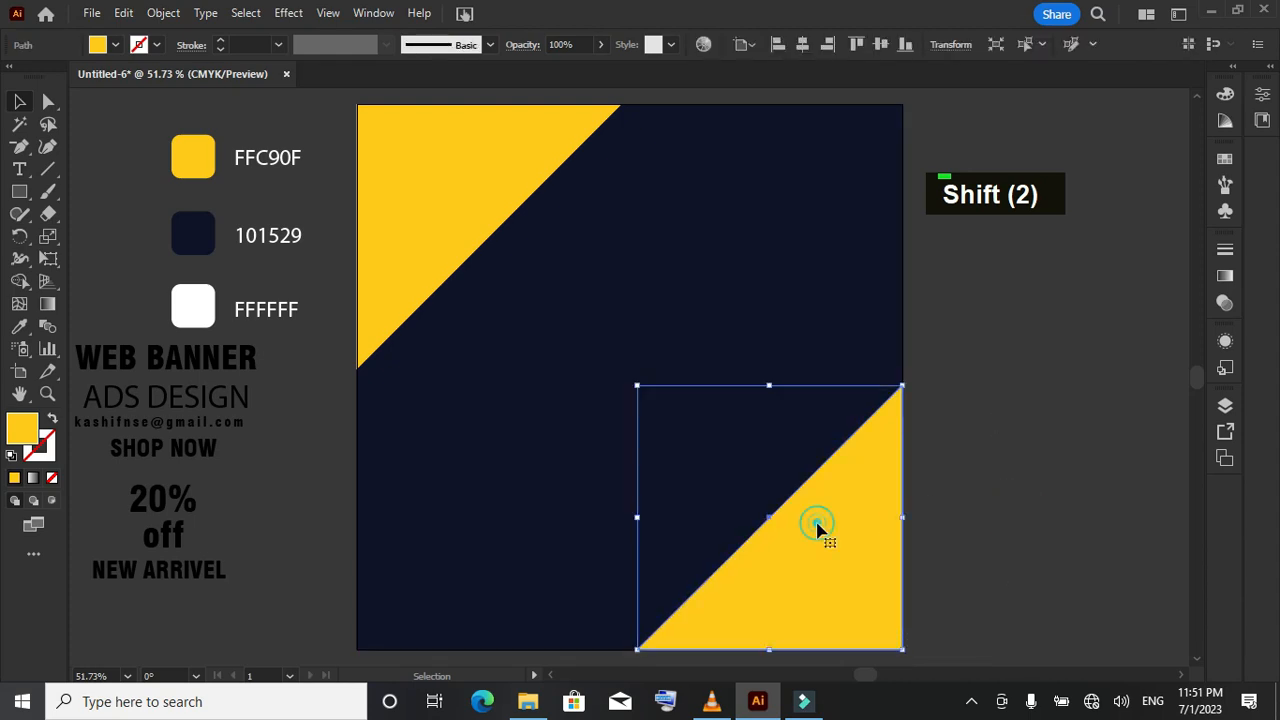
click(124, 14)
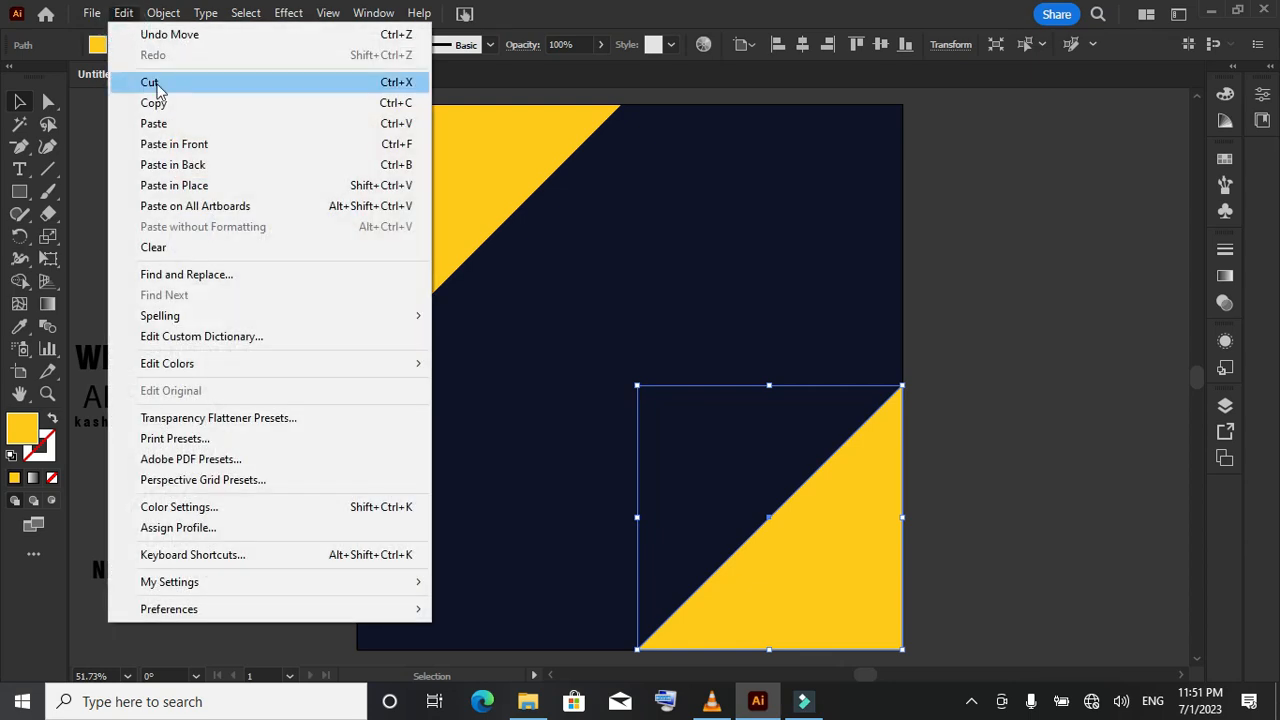
click(165, 108)
click(124, 14)
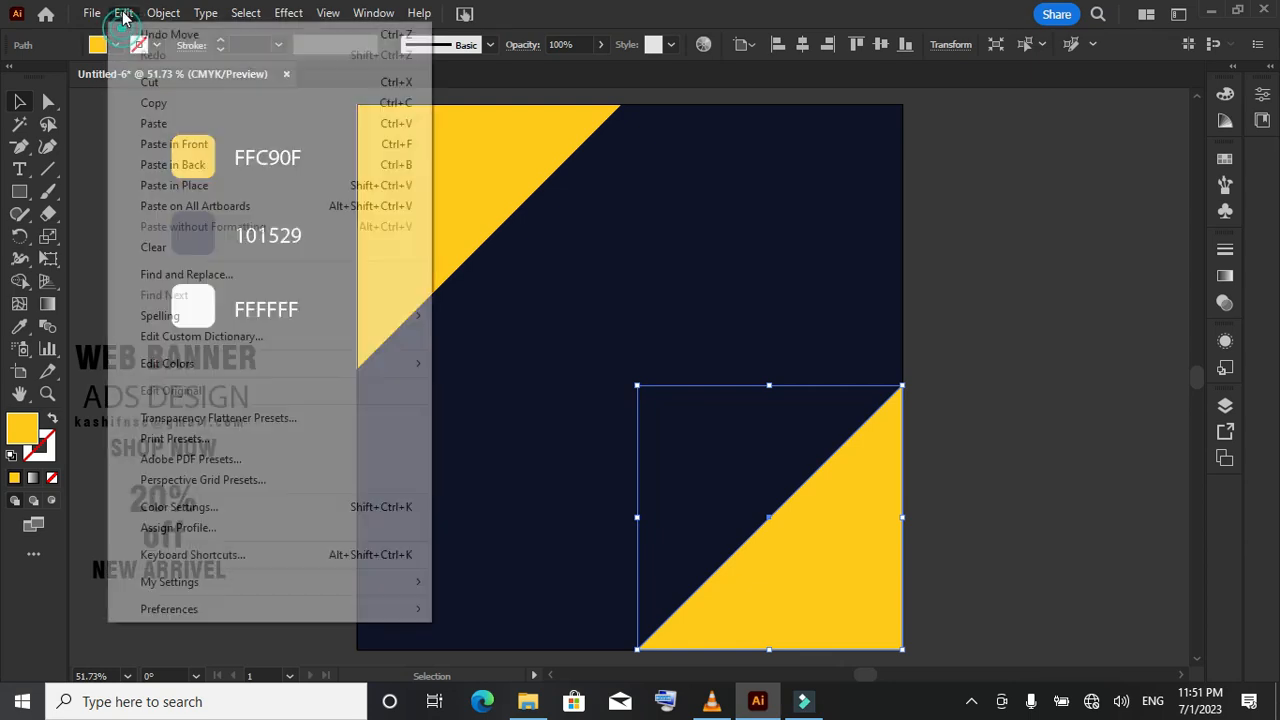
click(190, 148)
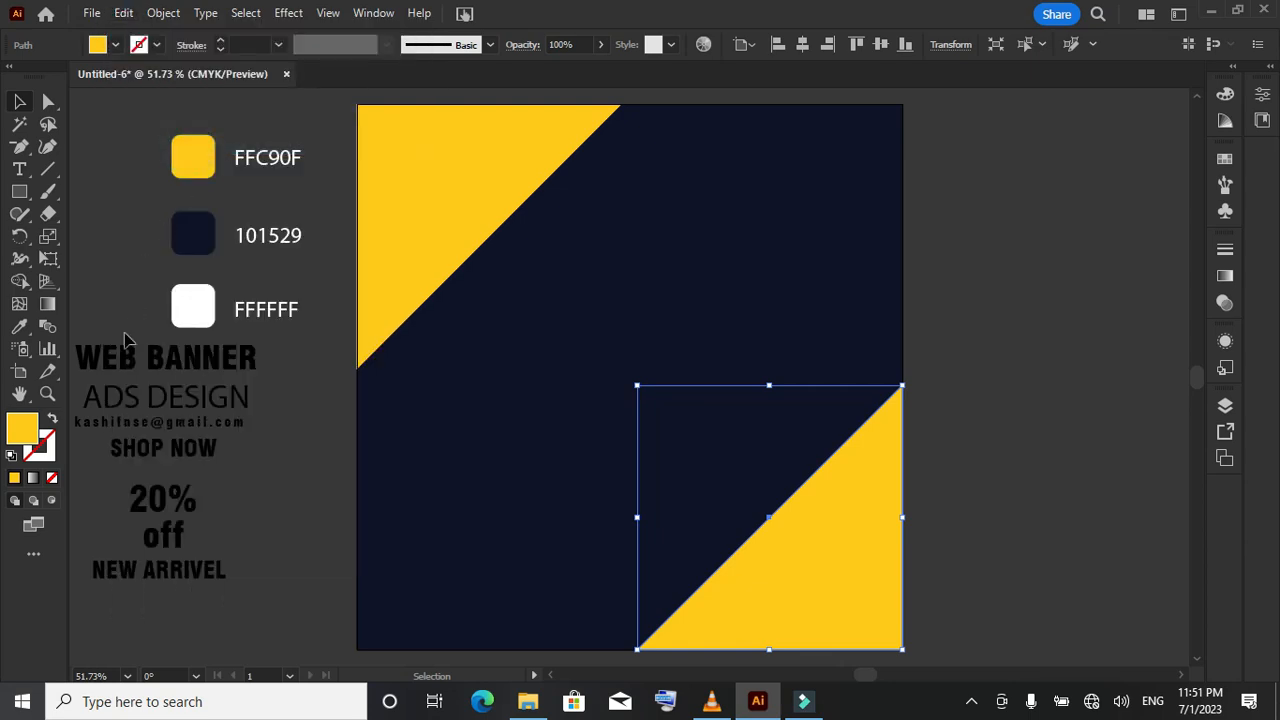
Fill the front lower-right triangle with the white FFFFFF swatch color and shift it slightly left, exposing a strip of the yellow triangle
click(20, 327)
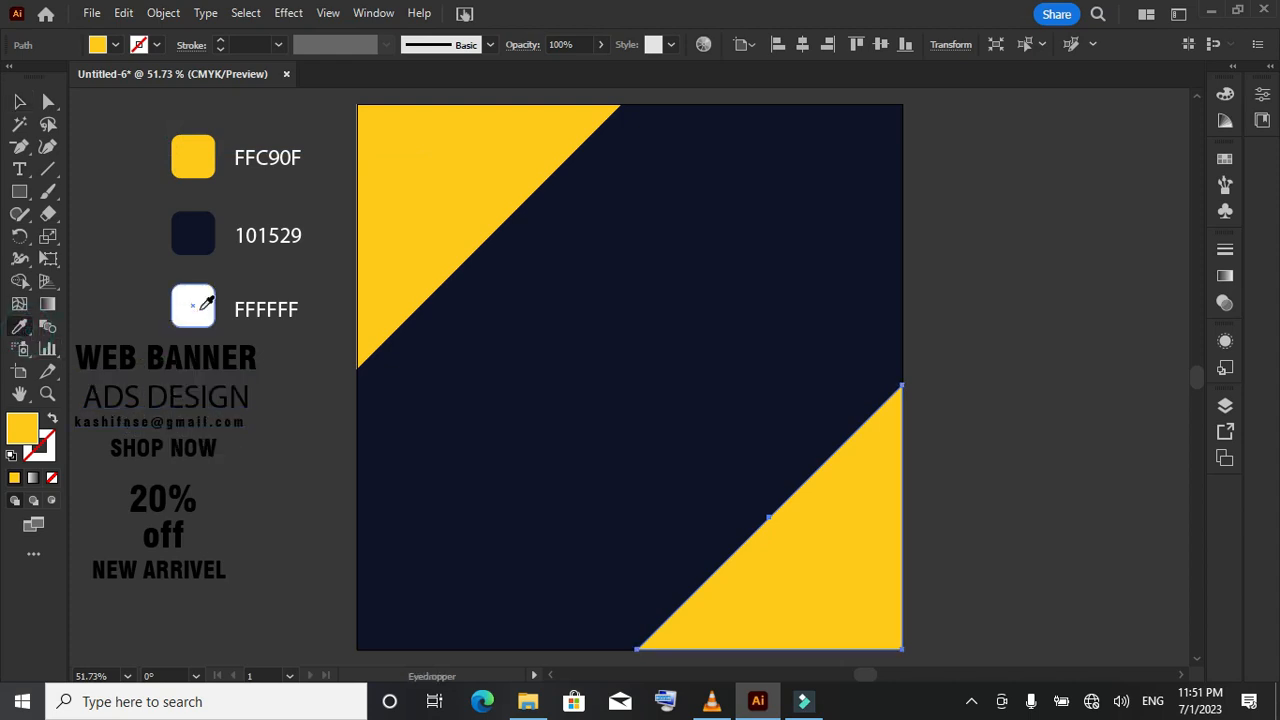
click(175, 317)
click(19, 101)
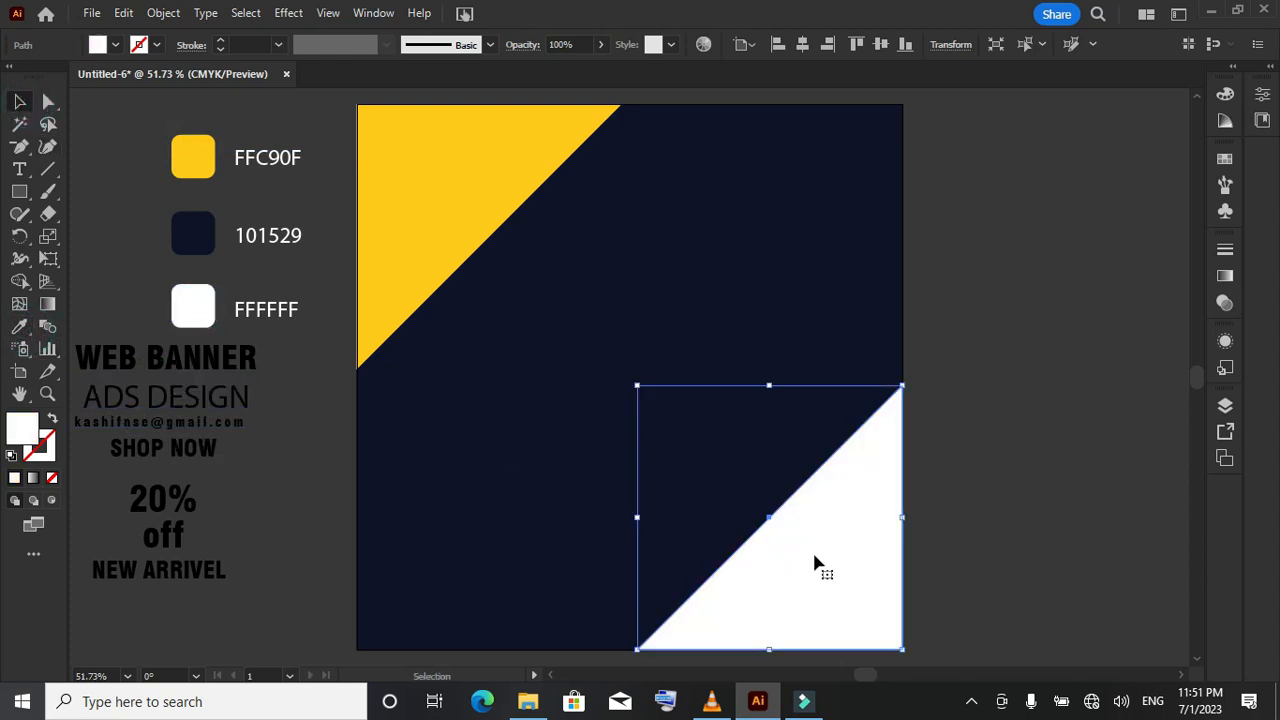
drag(814, 563, 779, 566)
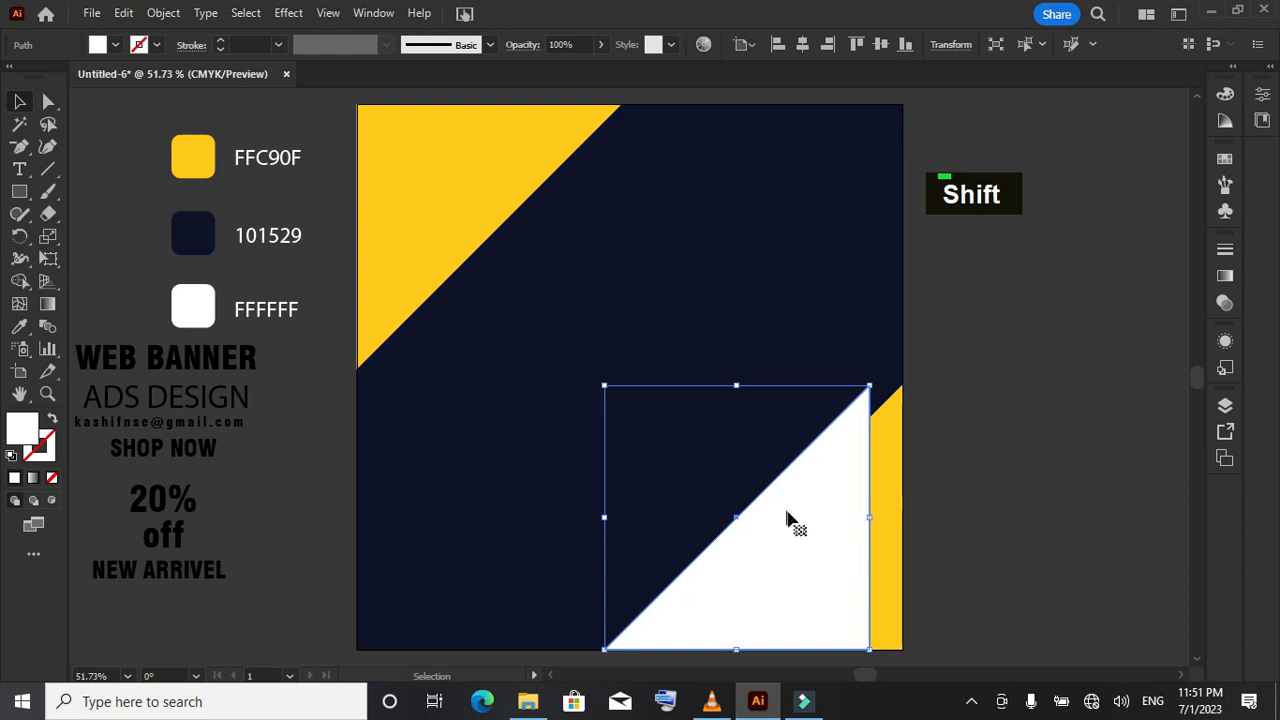
Split the overlapping white and yellow triangles with Shape Builder and delete the inner white piece, leaving a white diagonal stripe along the yellow triangle
shift+click(883, 487)
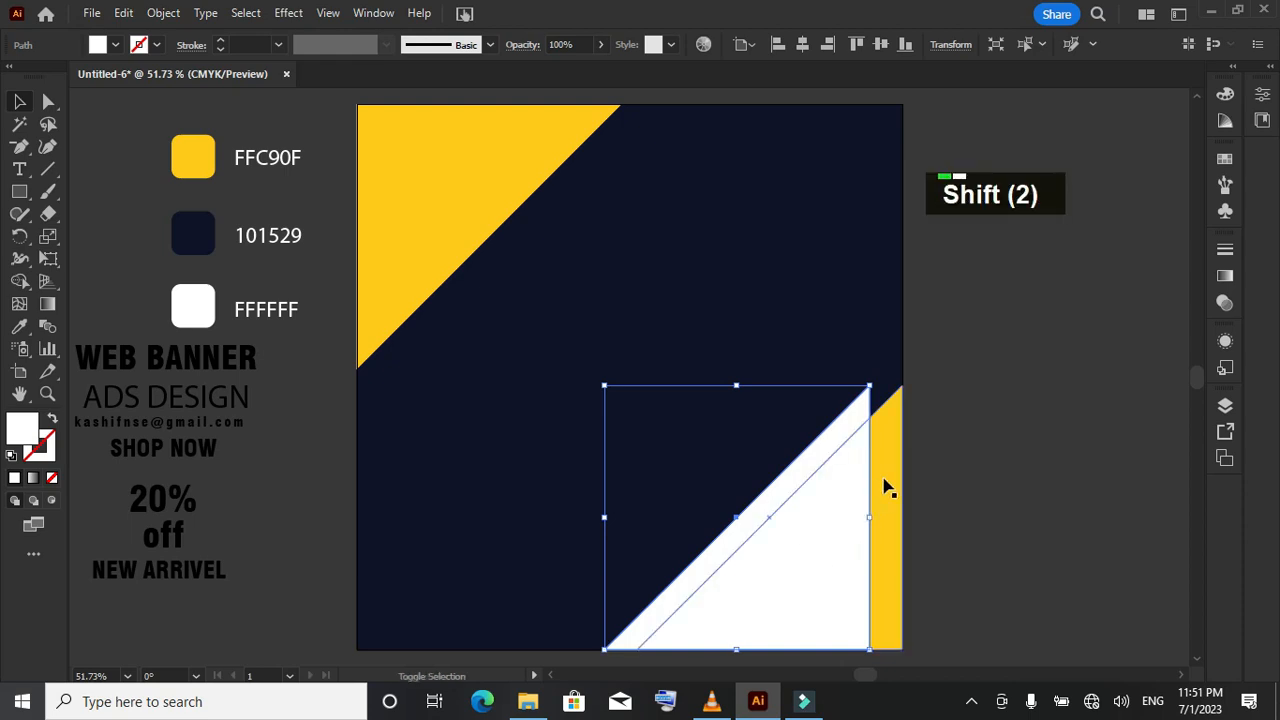
shift+click(885, 487)
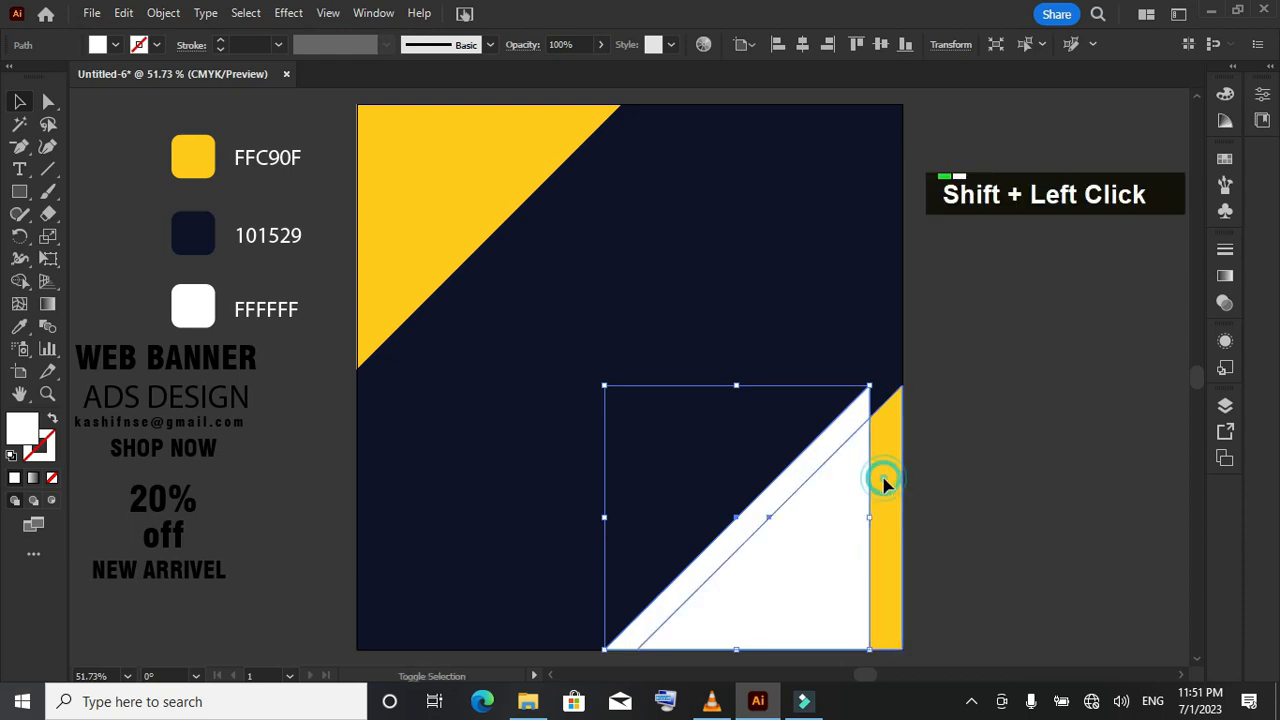
click(19, 282)
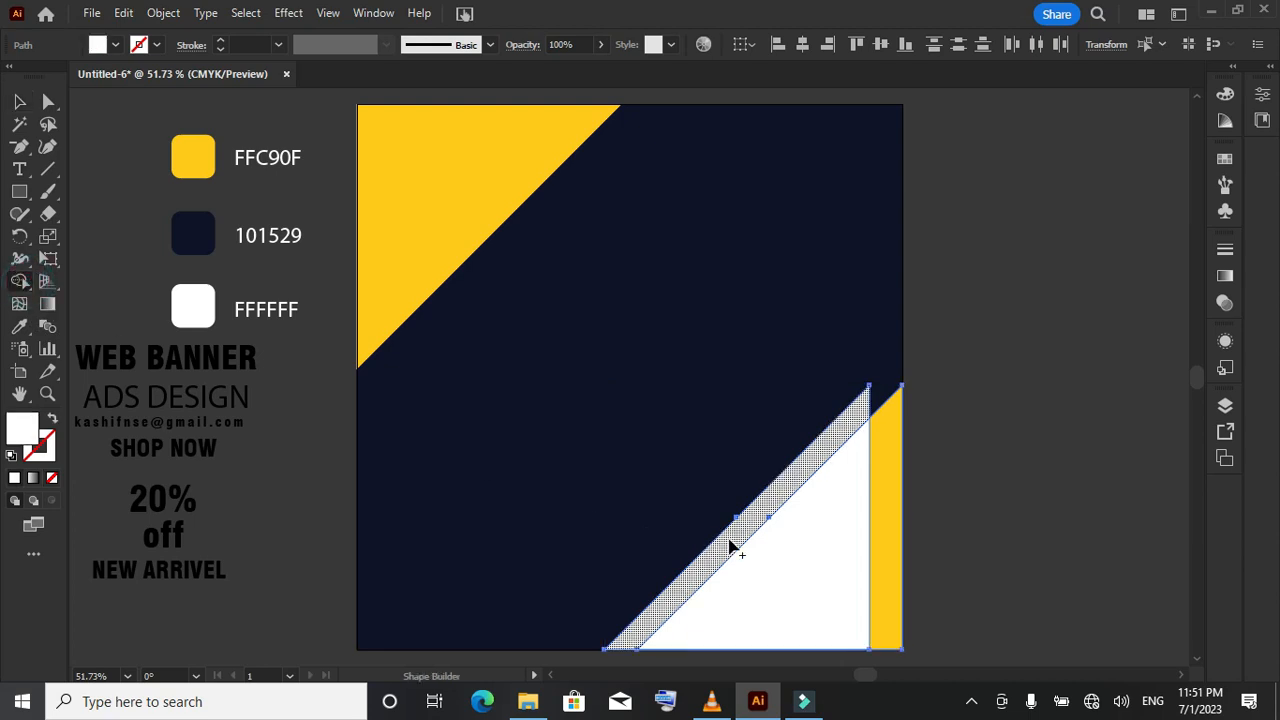
click(730, 545)
click(19, 101)
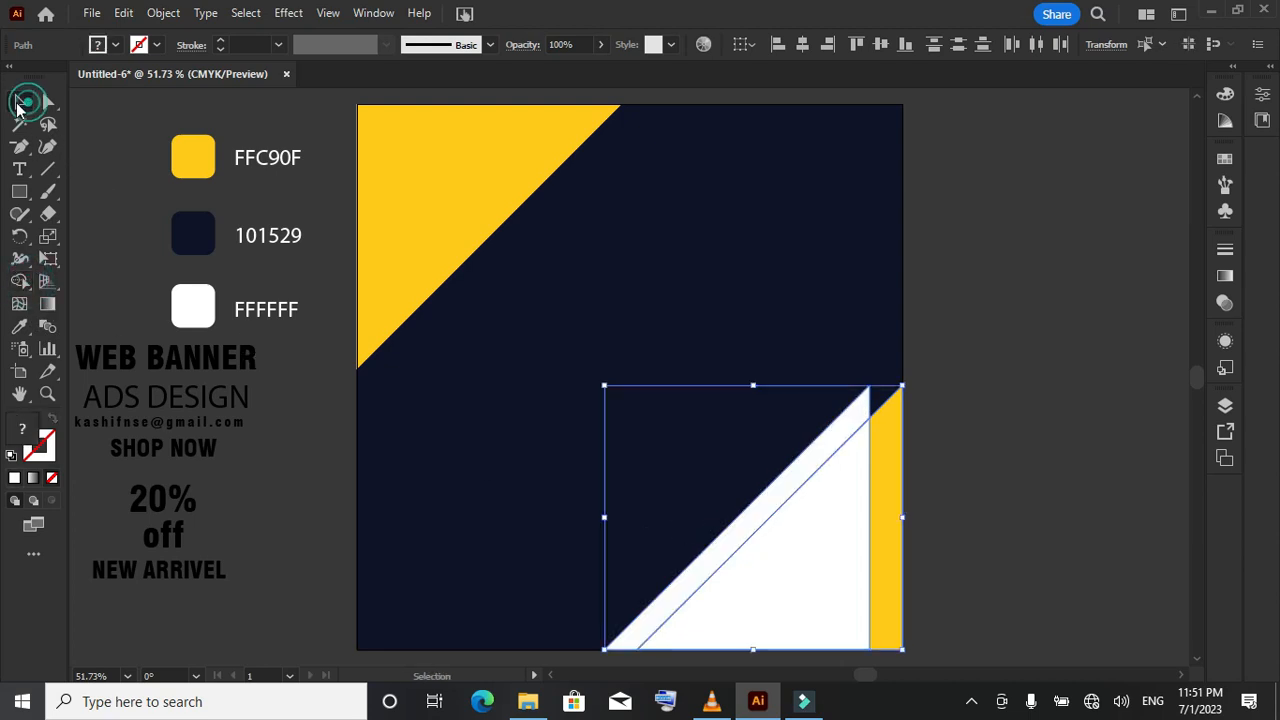
click(1043, 373)
click(818, 573)
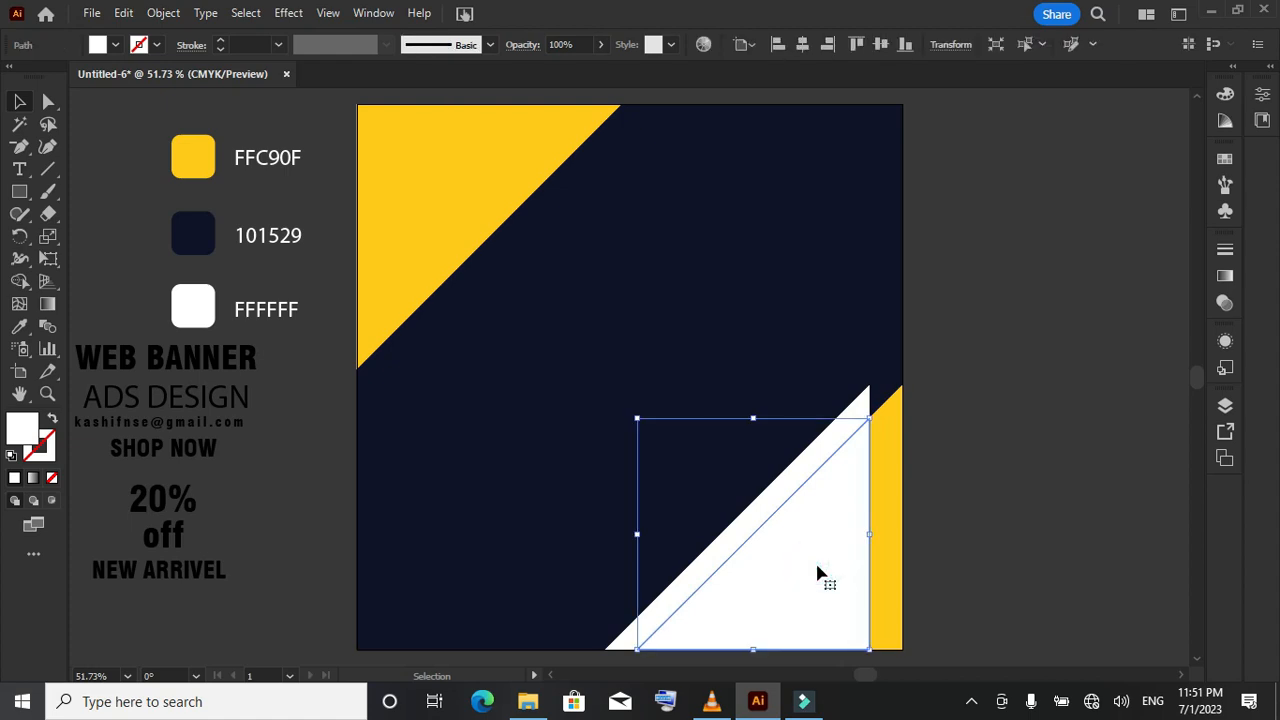
key(Delete)
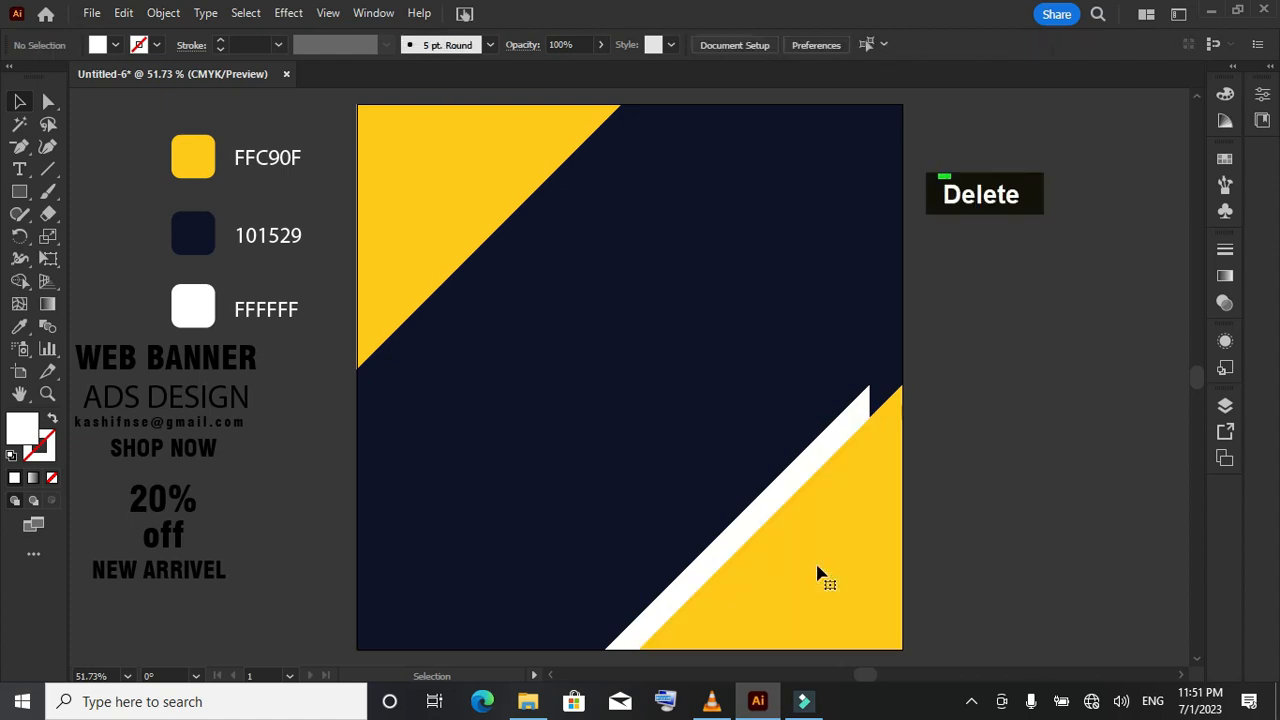
Duplicate the white diagonal stripe three times into the artboard's lower-left area as staggered parallel stripes
click(752, 518)
drag(753, 522, 438, 530)
scroll(462, 522, down, 1)
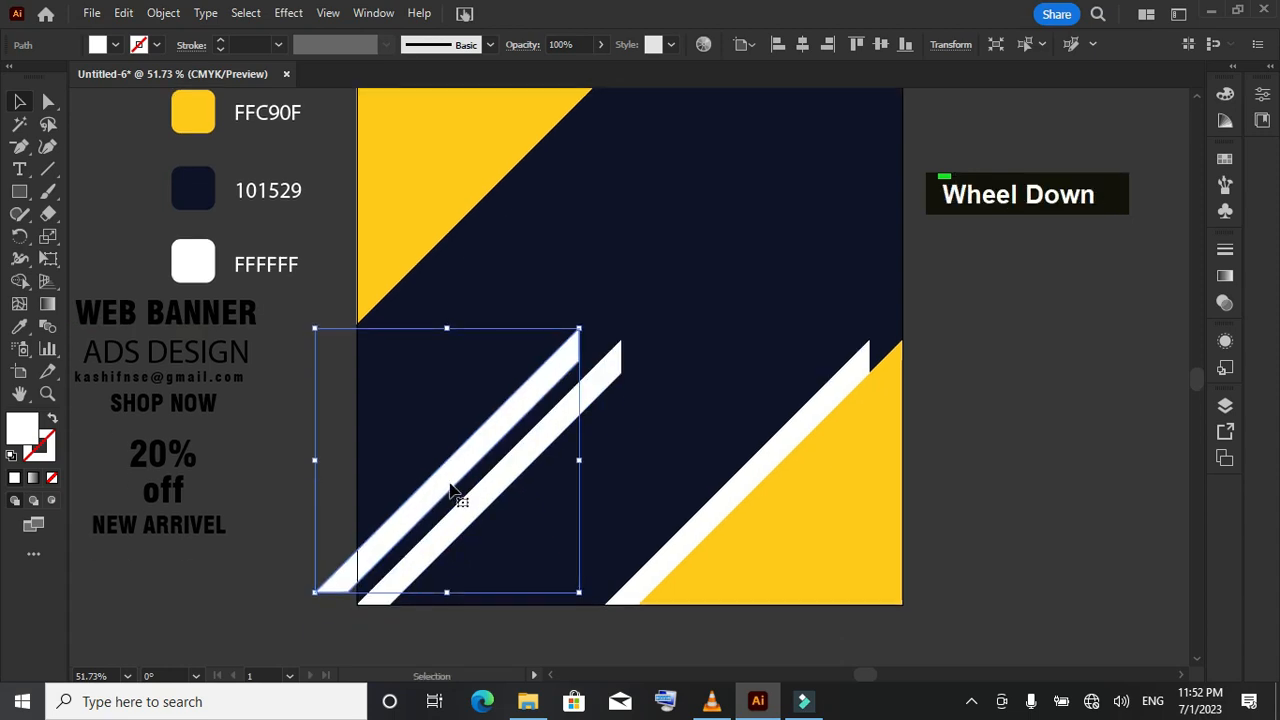
drag(447, 485, 482, 568)
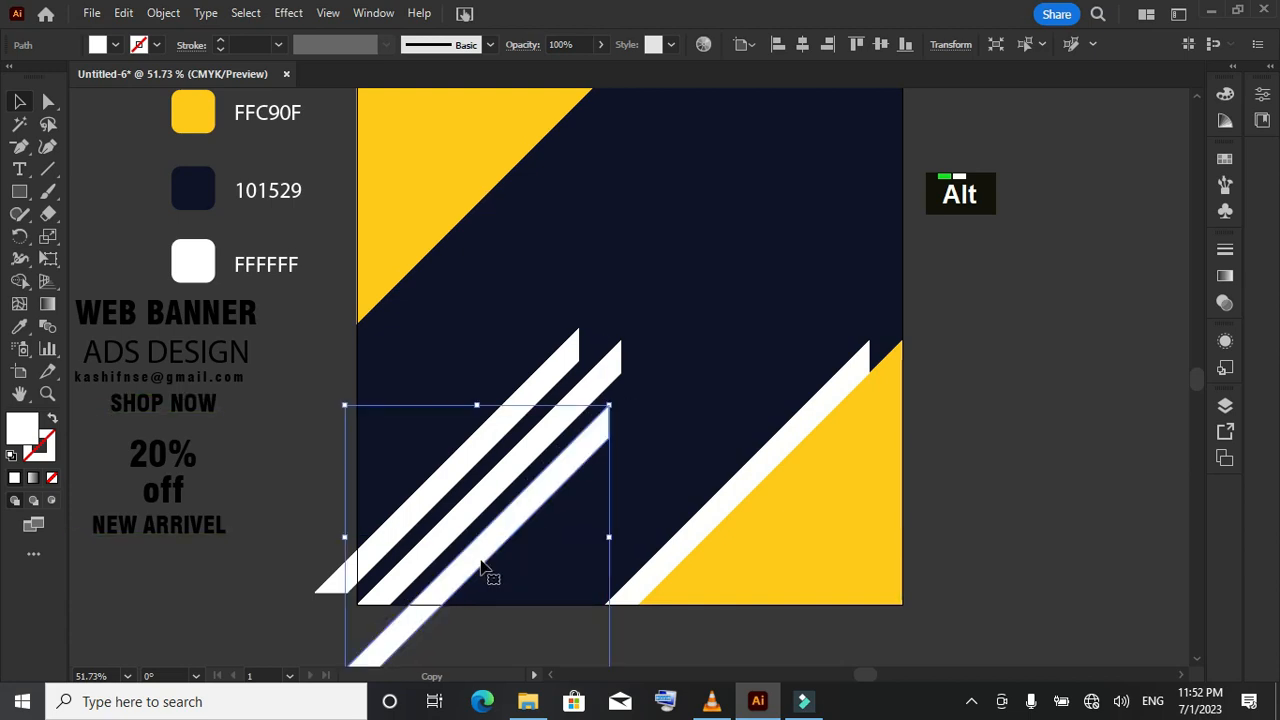
Fill the two outer stripes of the lower-left group with the yellow FFC90F swatch color and deselect them
shift+click(430, 487)
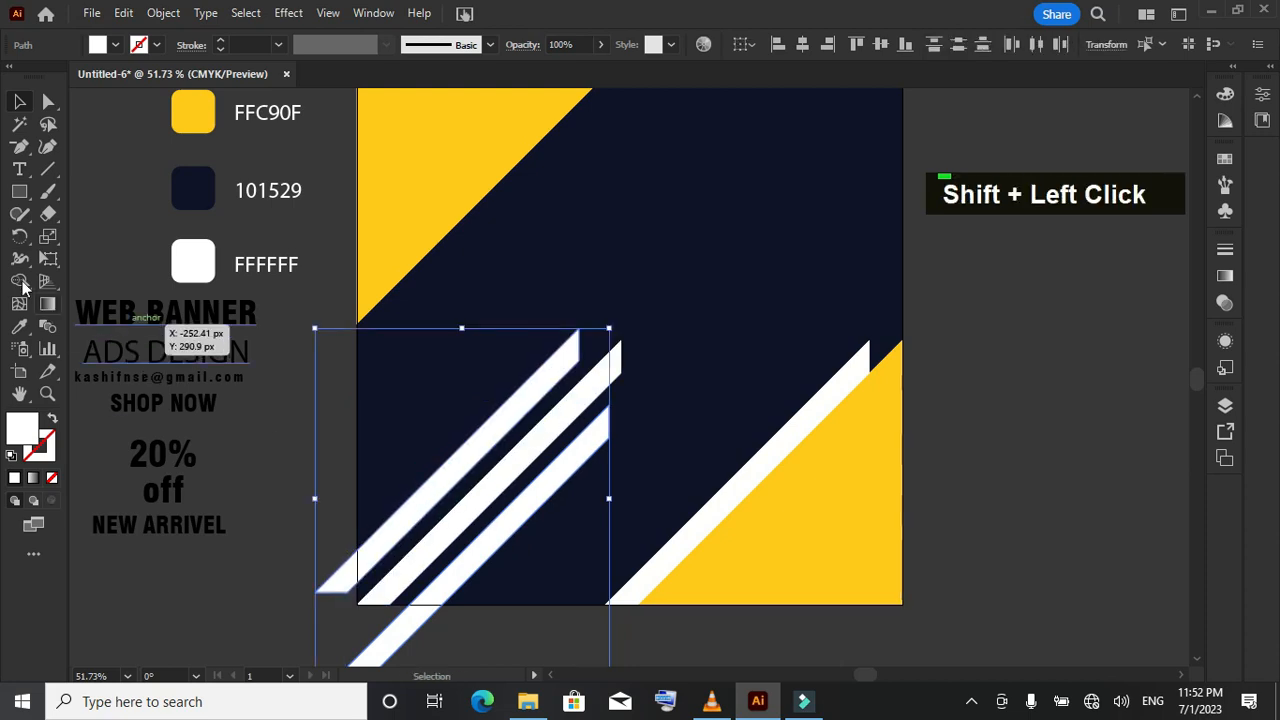
click(21, 330)
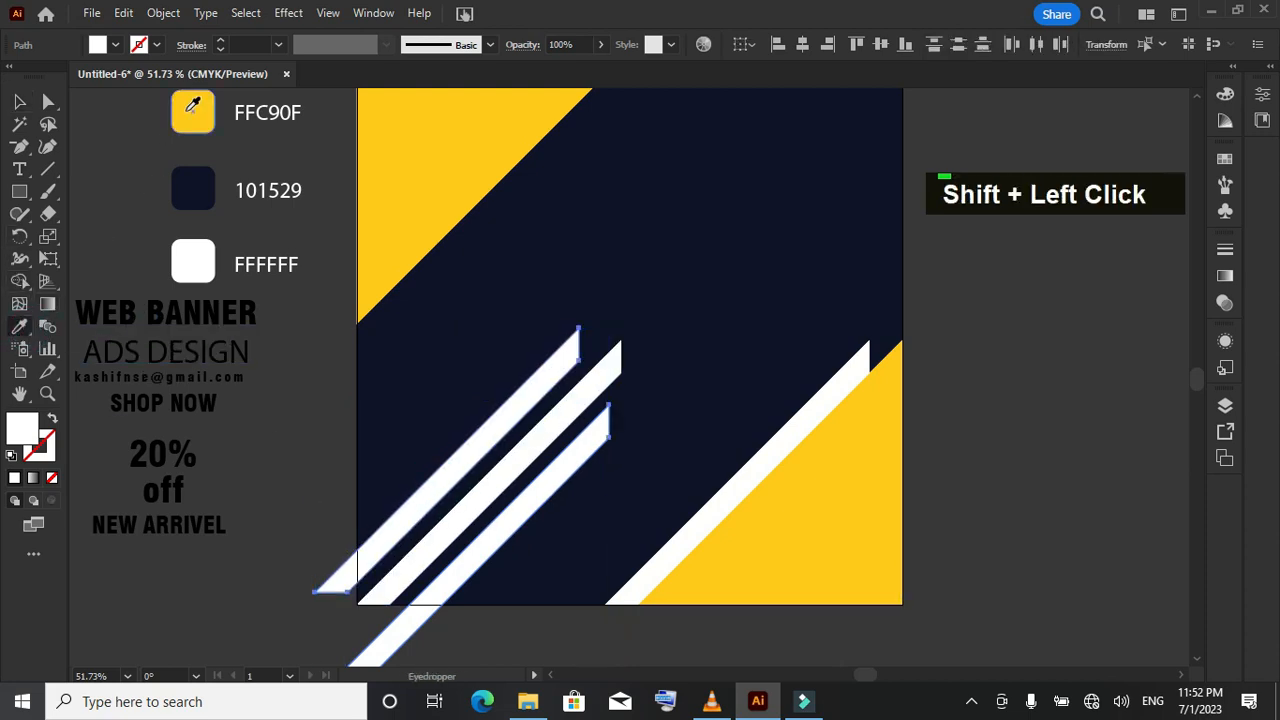
click(193, 112)
click(20, 101)
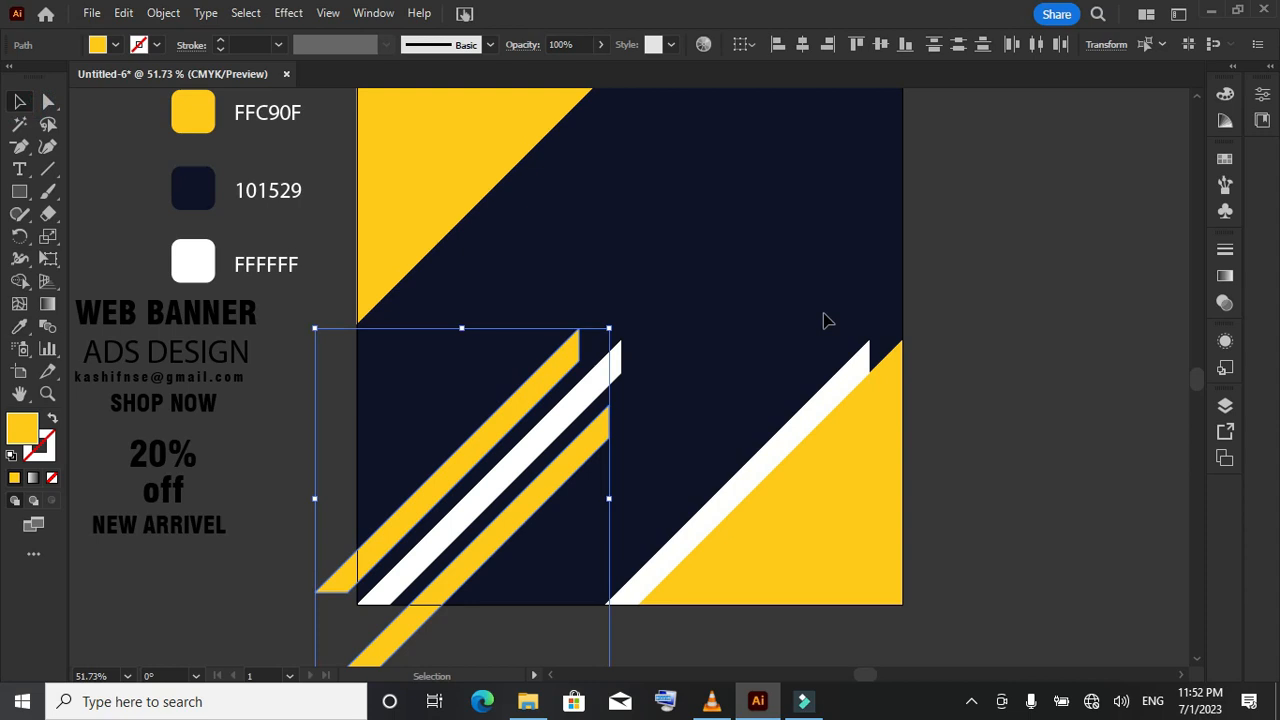
click(988, 284)
Duplicate a yellow stripe into the upper-right area, rotate the copy to vertical, and move it across the artboard's top edge
scroll(983, 280, up, 1)
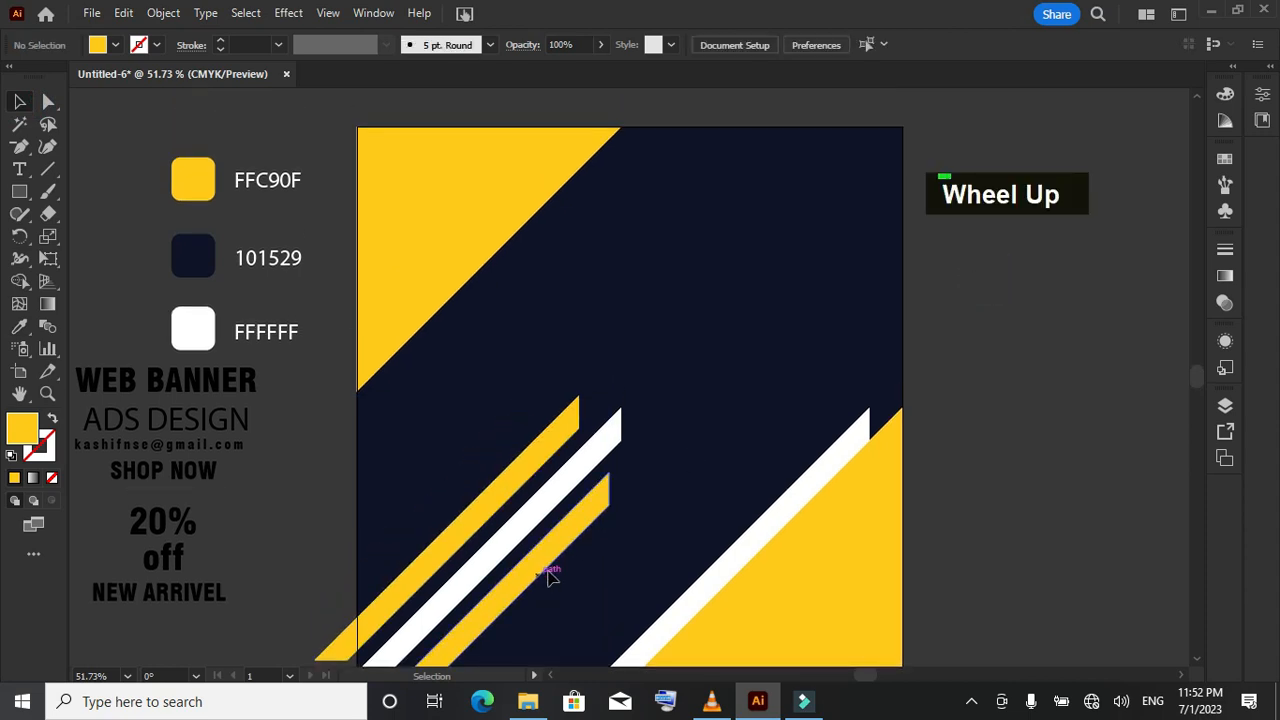
drag(572, 541, 794, 236)
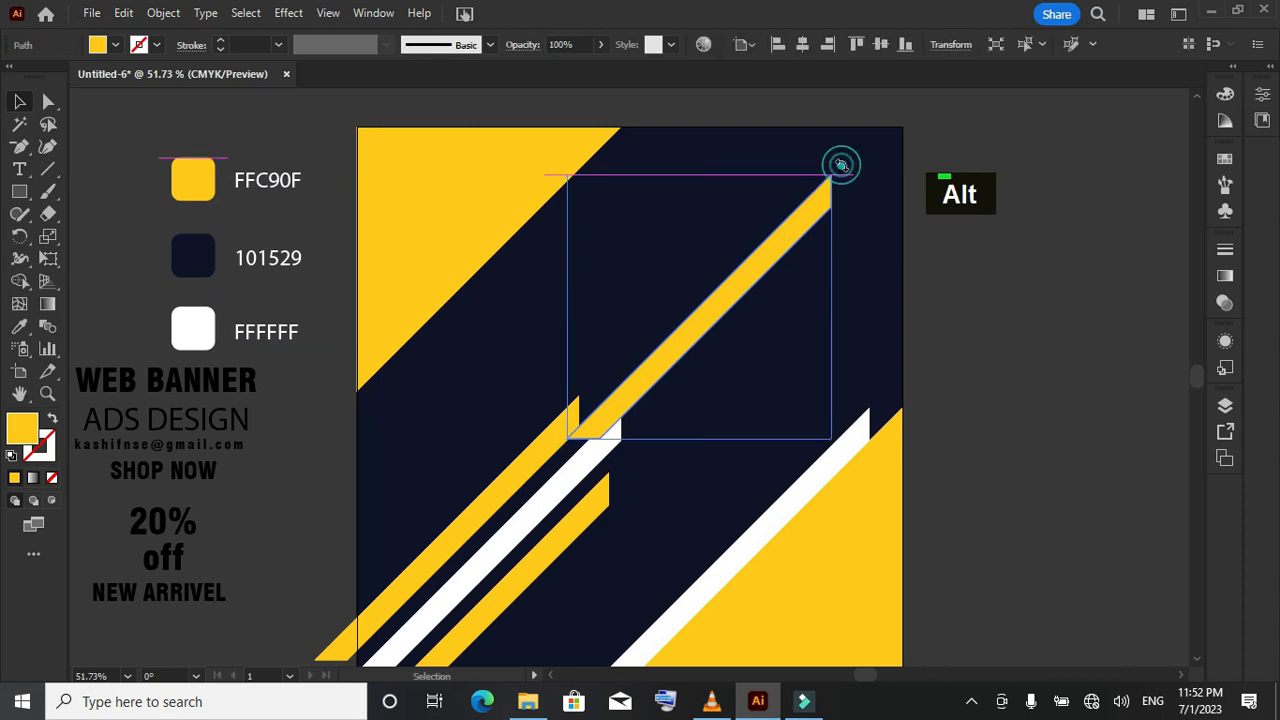
drag(825, 163, 740, 155)
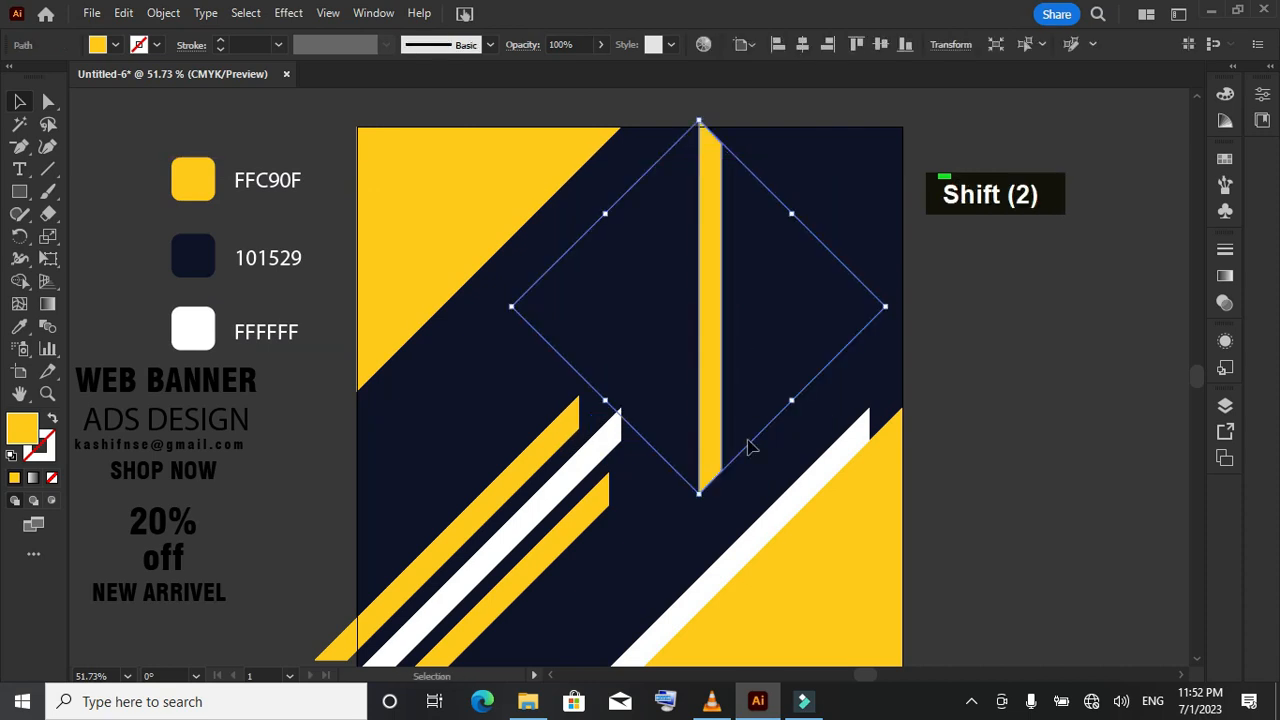
drag(711, 347, 809, 288)
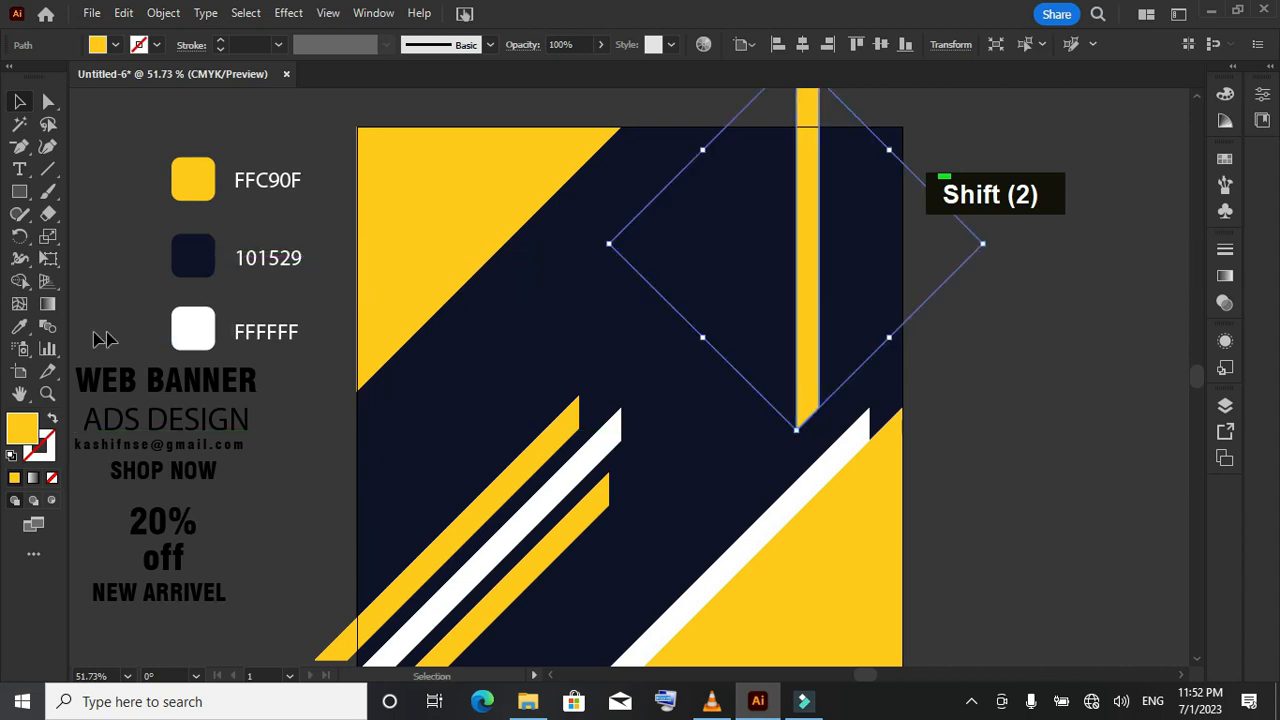
Fill the vertical stripe with the white FFFFFF swatch color and deselect it
click(18, 328)
click(195, 330)
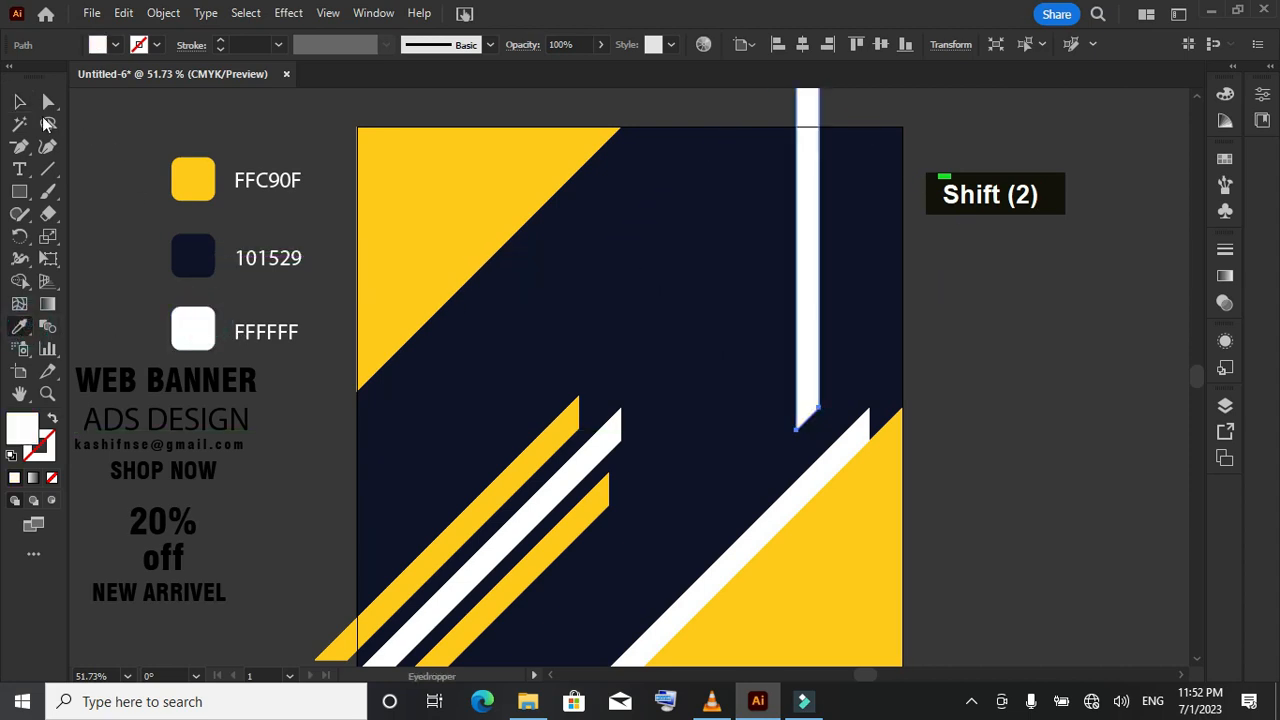
click(24, 100)
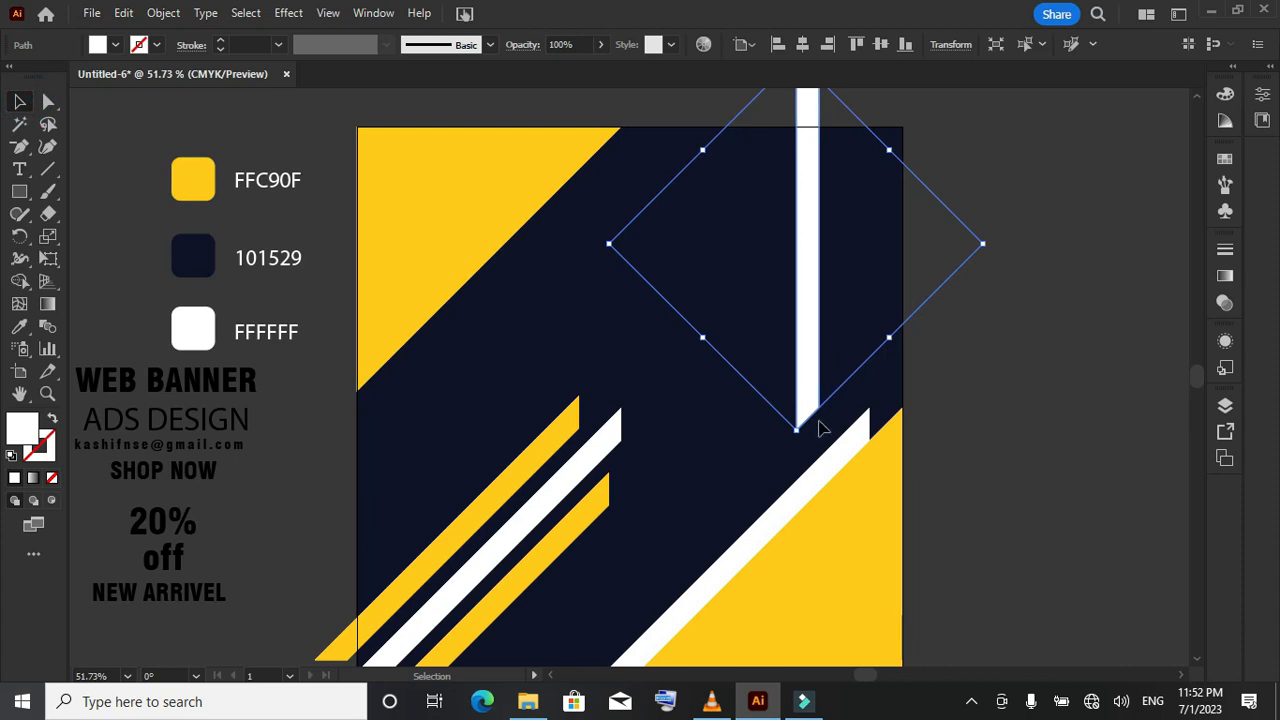
key(shift)
scroll(1000, 362, up, 1)
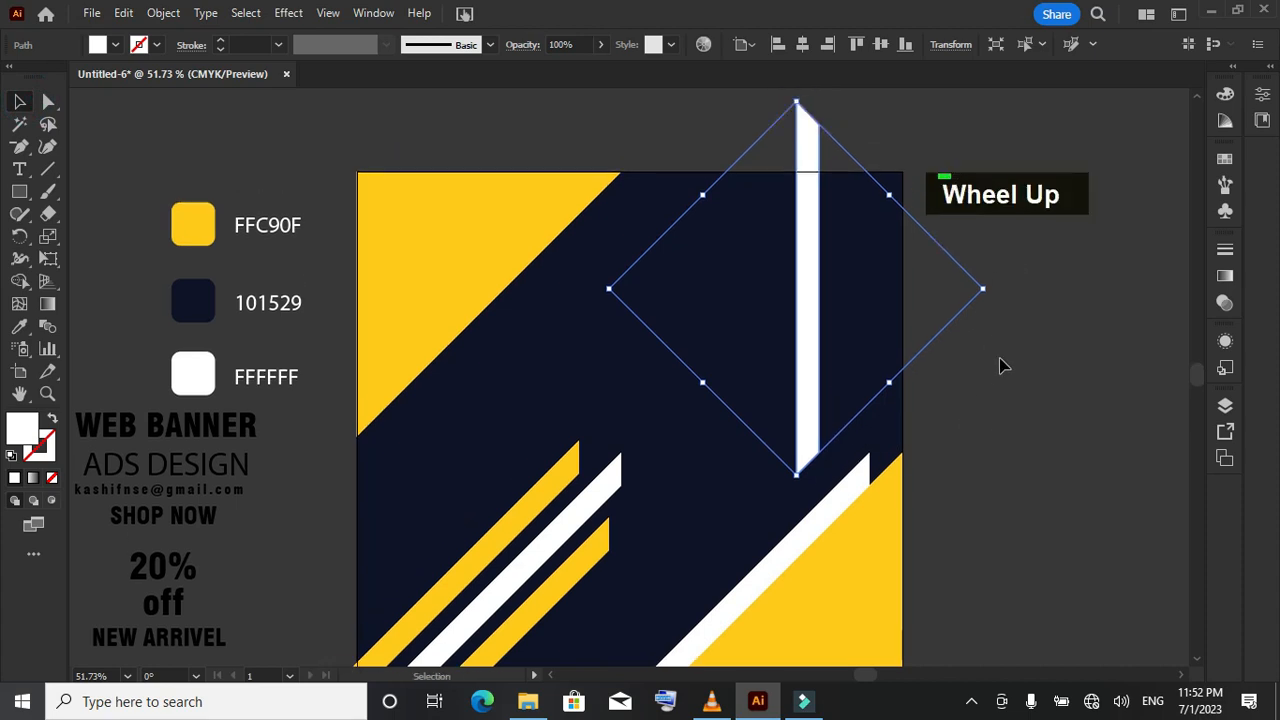
click(1036, 373)
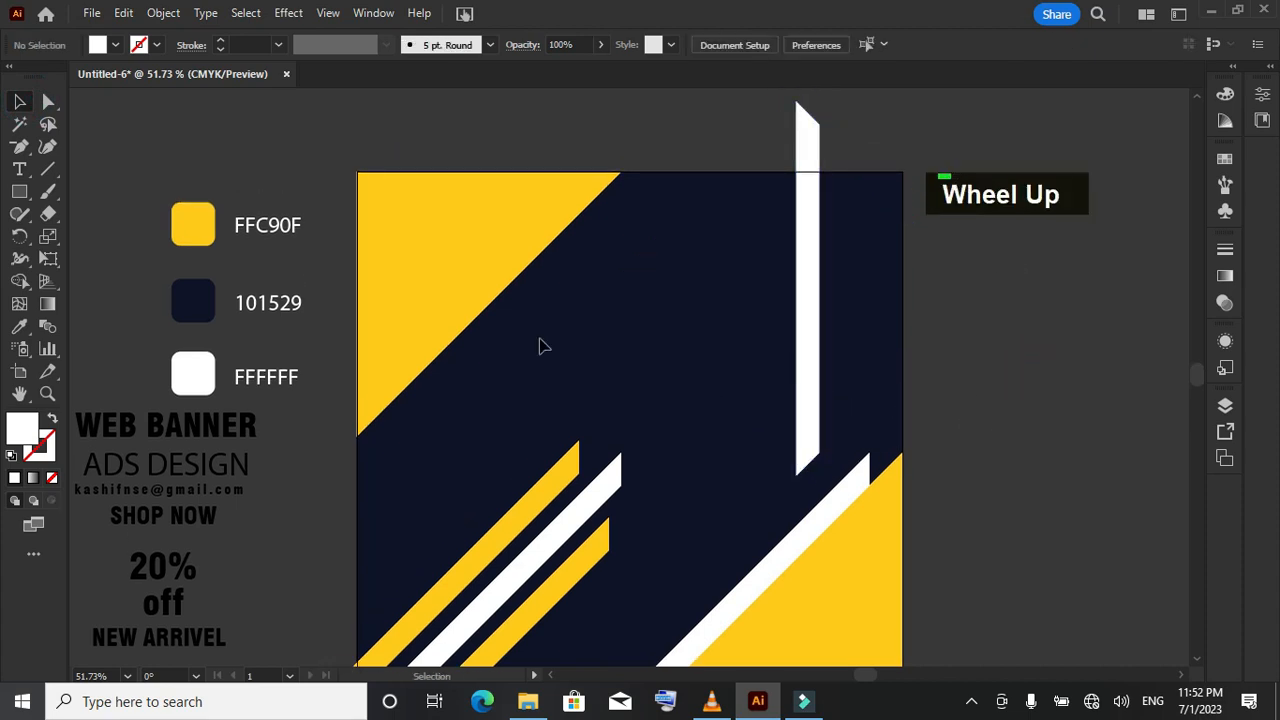
Draw a small white square on the navy area to the right of the upper-left yellow triangle
right_click(18, 193)
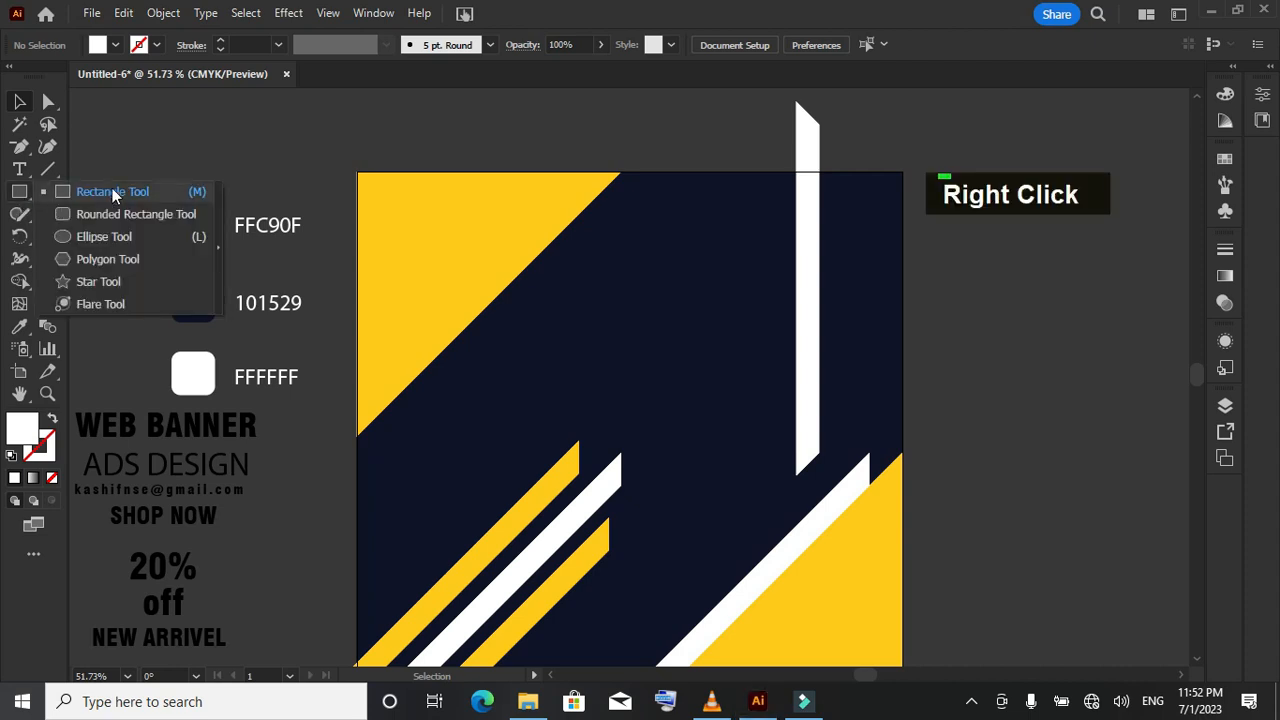
click(112, 188)
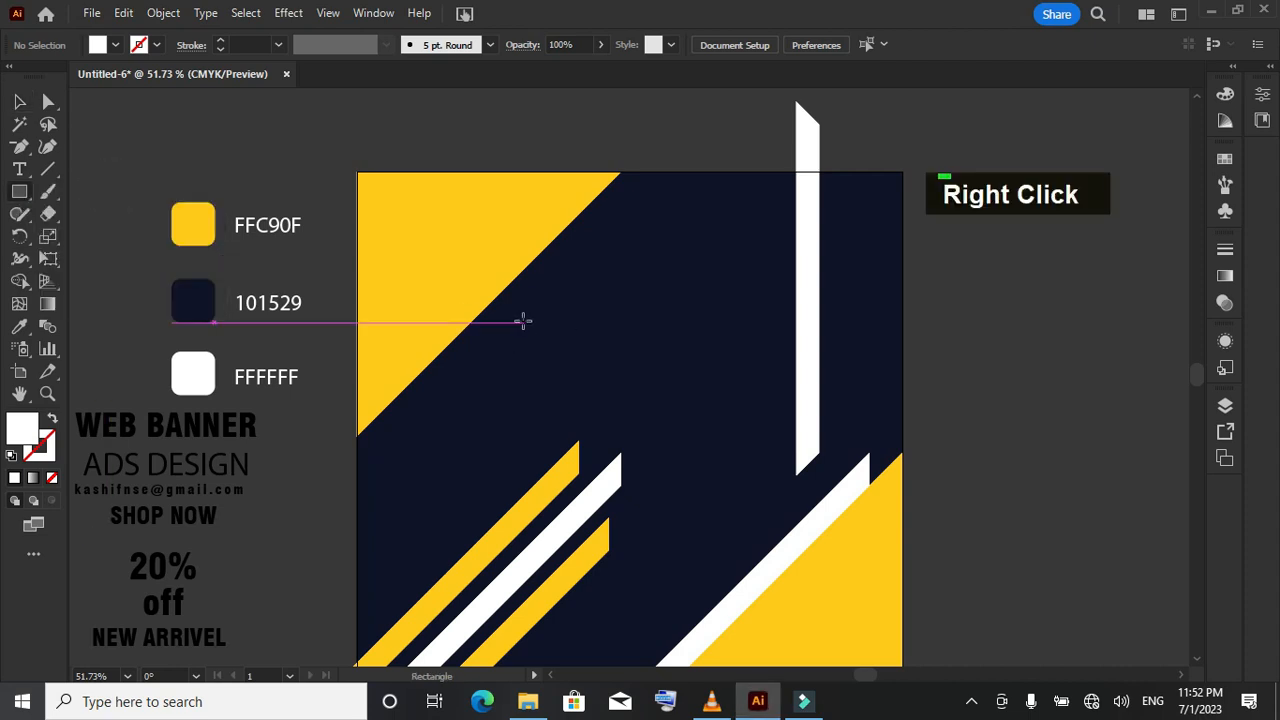
drag(522, 323, 546, 342)
click(19, 101)
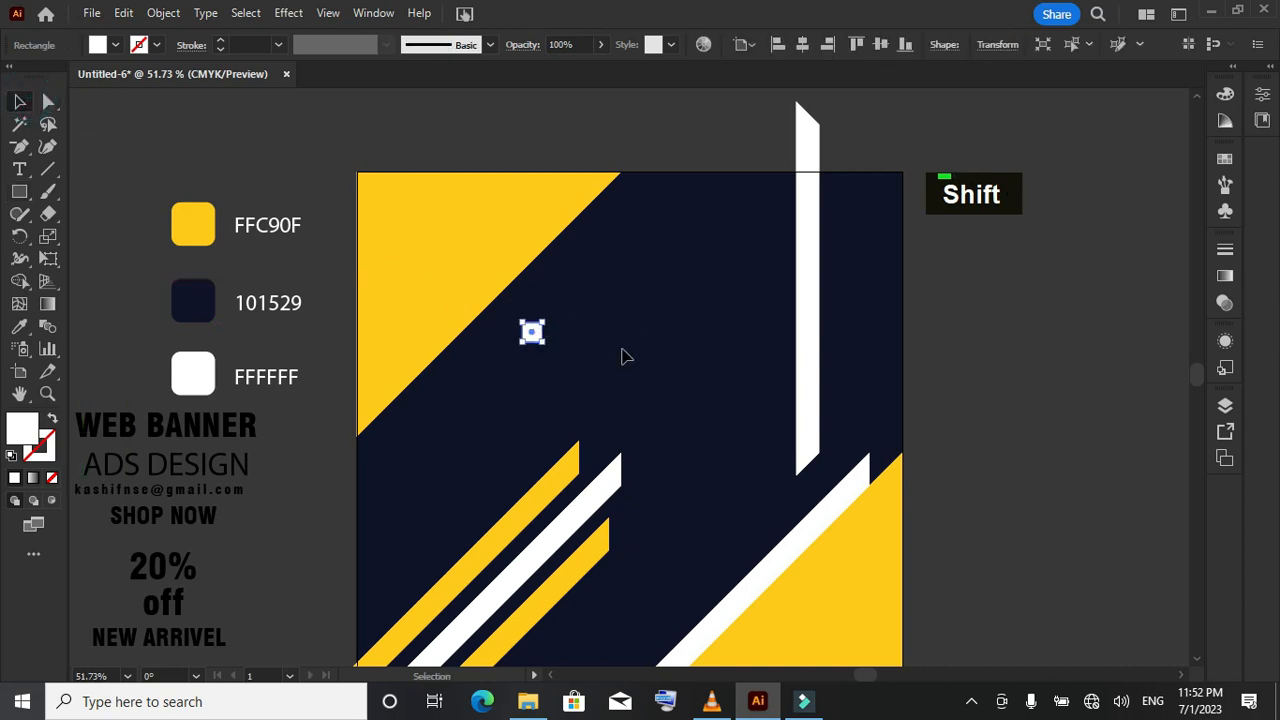
Duplicate the small square horizontally and repeat the copy to make an evenly spaced row of six squares
drag(531, 335, 566, 341)
key(ctrl+d)
key(ctrl+d)
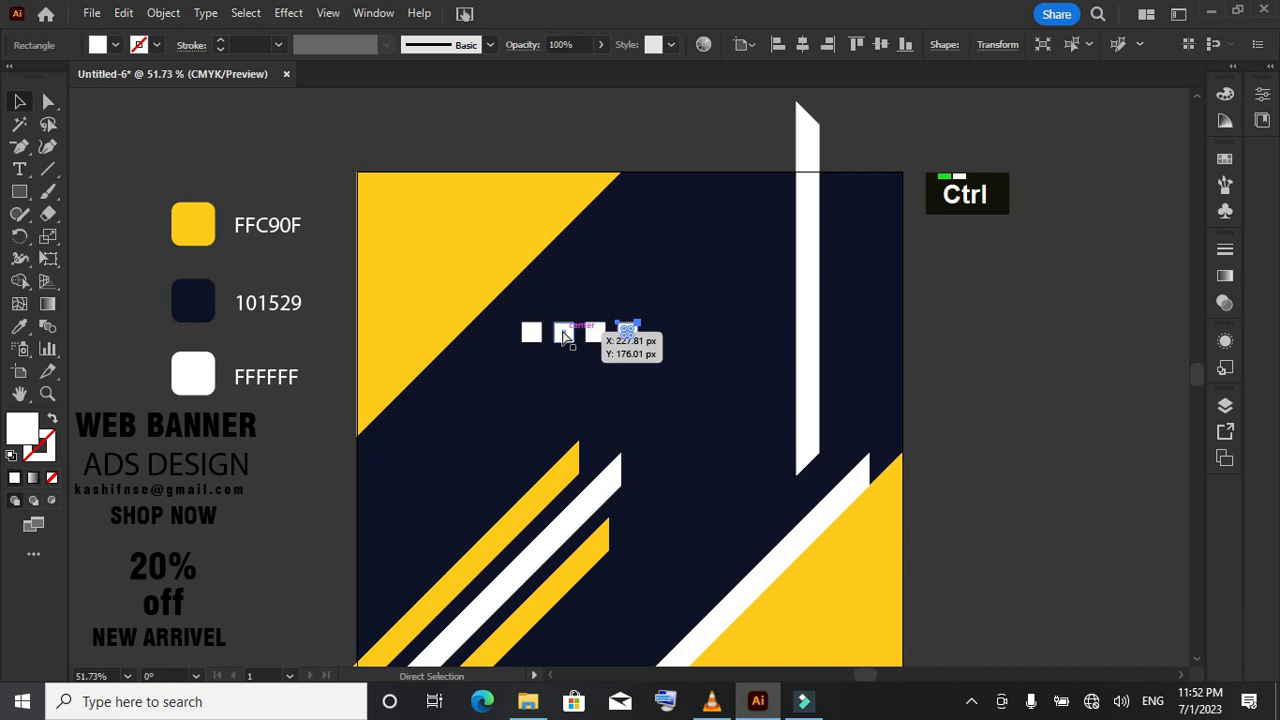
key(ctrl+d)
key(ctrl+d)
Duplicate the row of six squares directly above itself and delete the copy's first and last squares
alt+scroll(592, 336, up, 4)
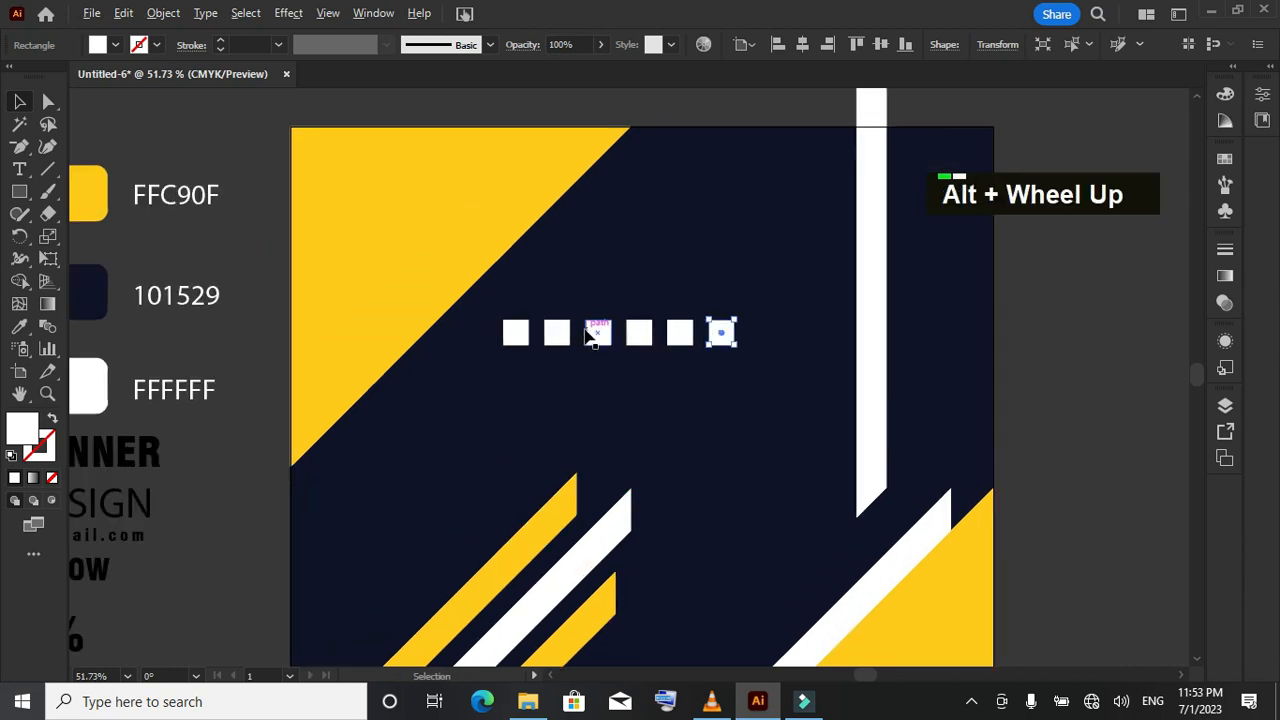
scroll(589, 340, up, 2)
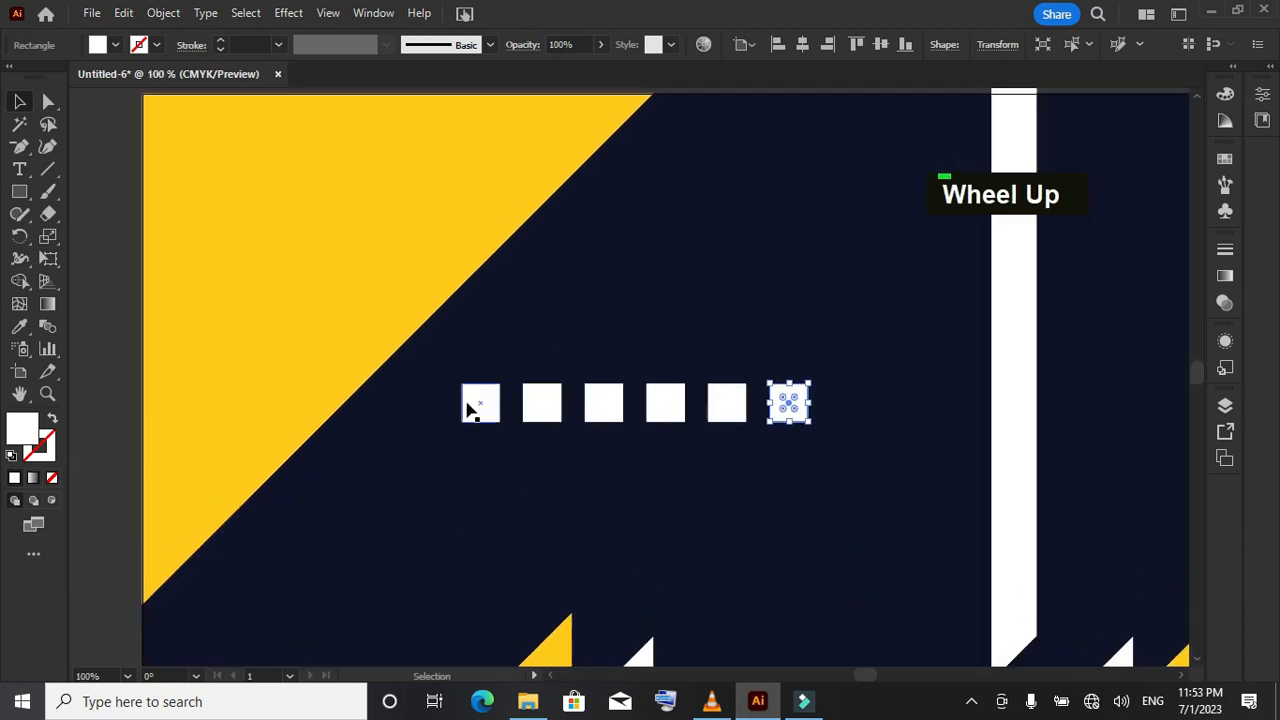
drag(446, 410, 825, 432)
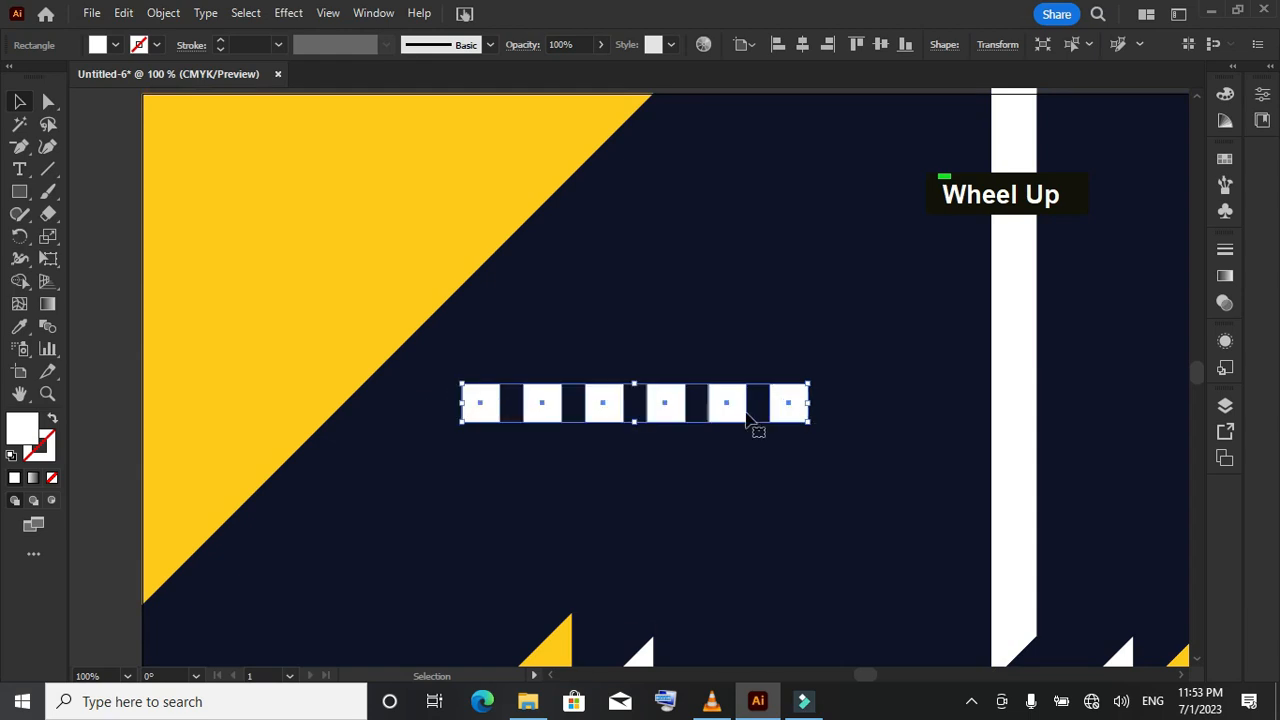
drag(737, 407, 735, 358)
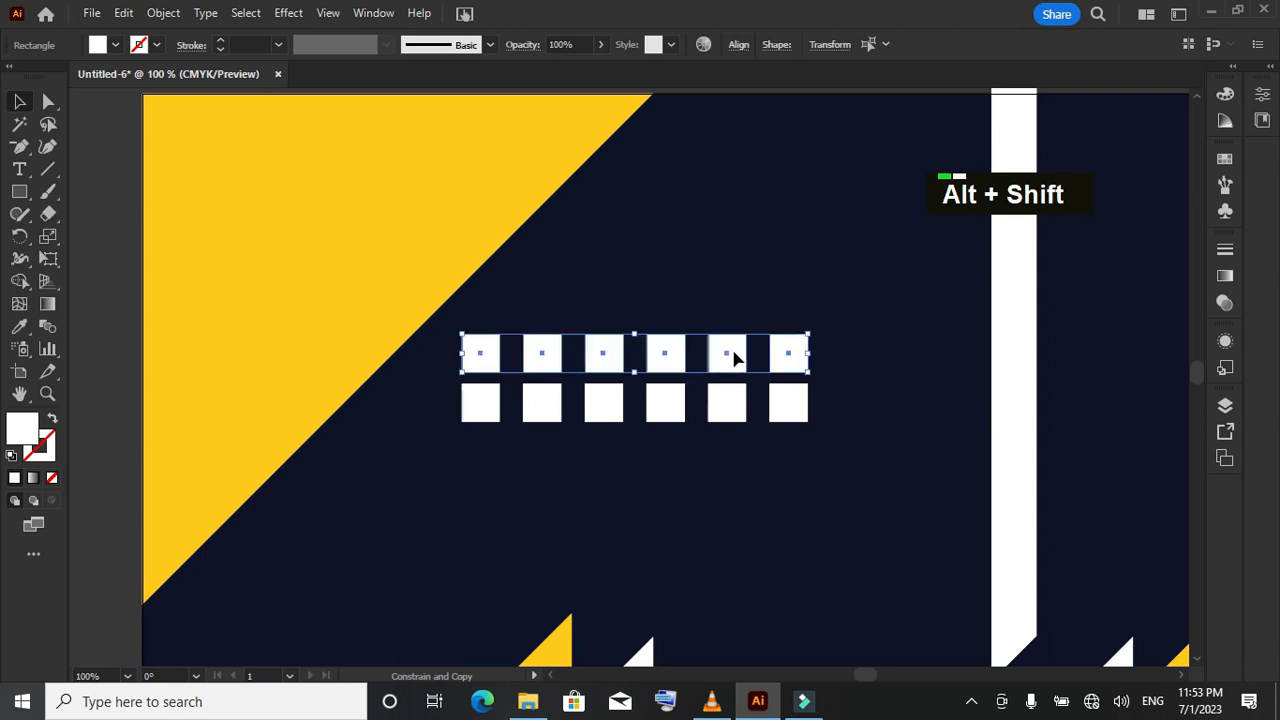
click(817, 417)
click(786, 354)
key(Delete)
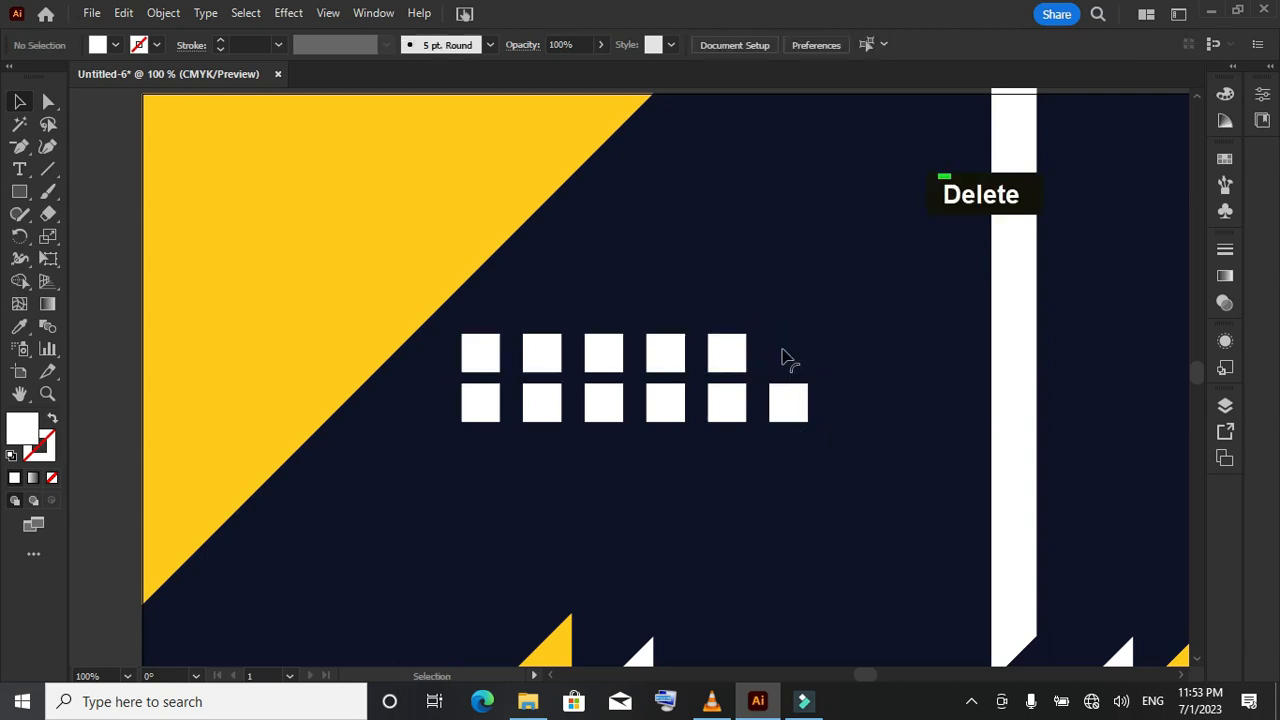
click(478, 365)
key(Delete)
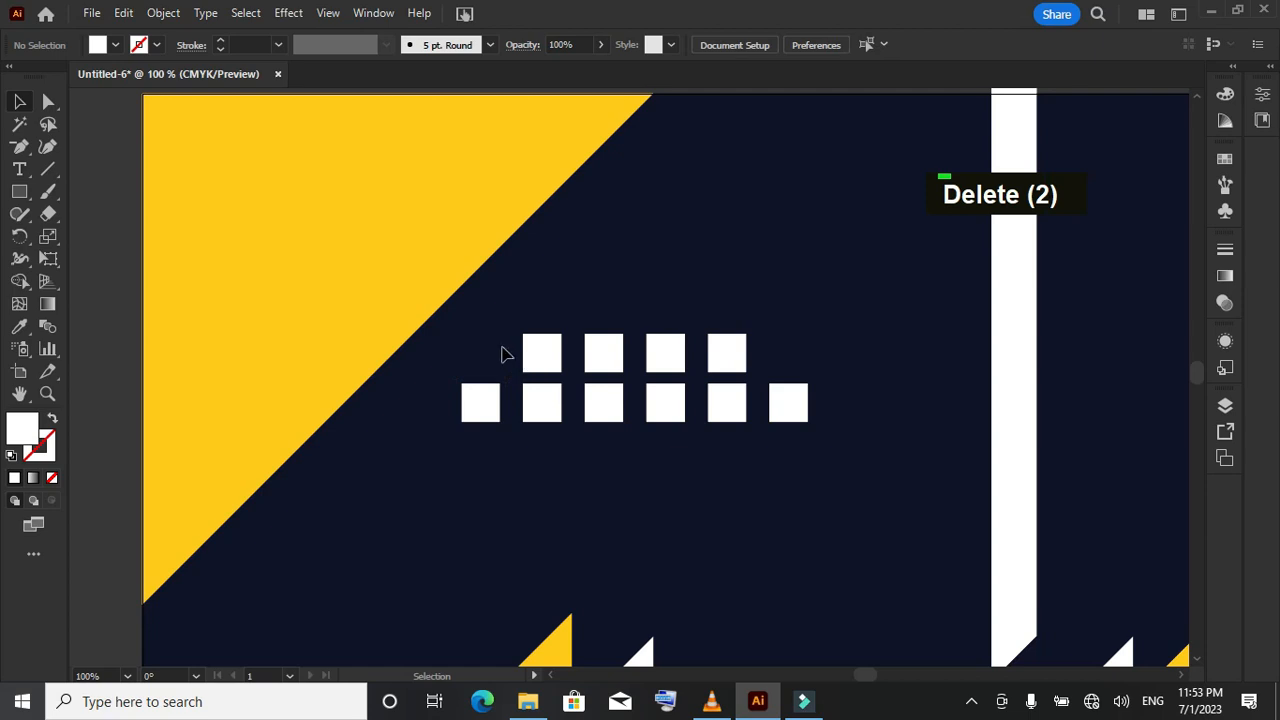
Copy squares upward to add a centered row of two and a single top square, completing the pyramid
drag(643, 345, 631, 248)
click(757, 260)
click(681, 474)
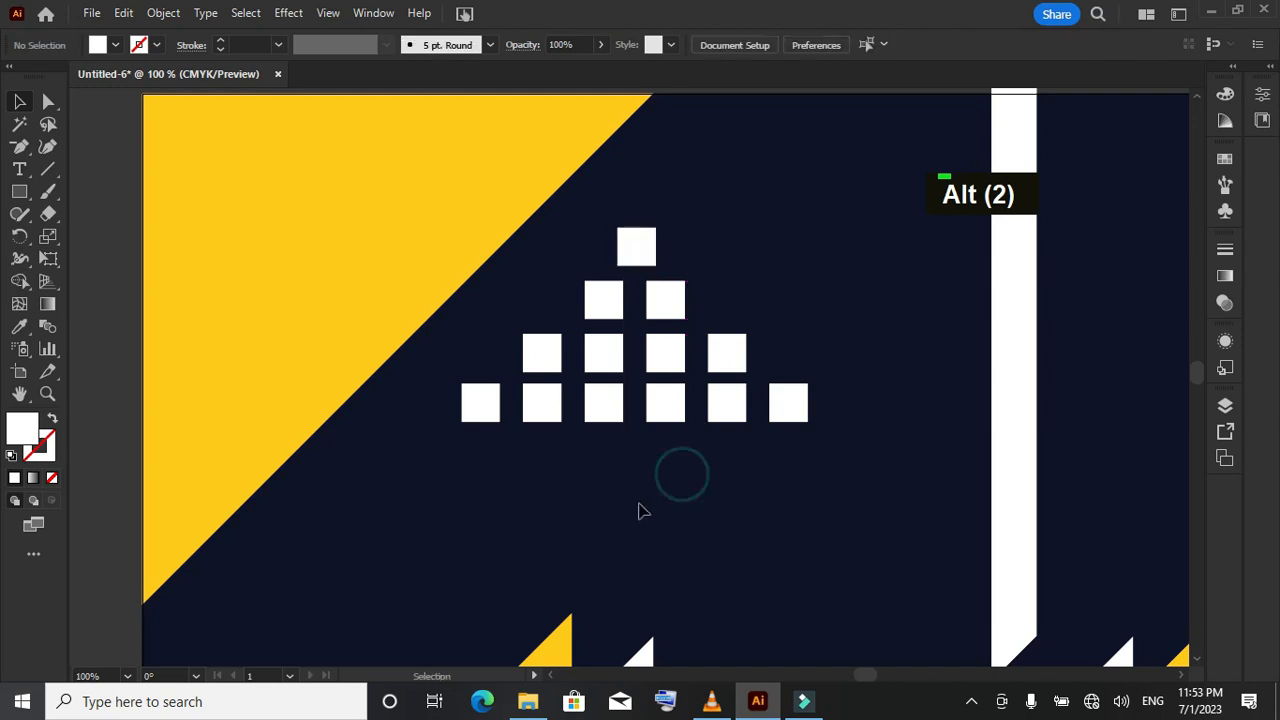
Select all the small white squares of the pyramid and rotate them 45 degrees counterclockwise
drag(898, 241, 528, 463)
shift+click(486, 415)
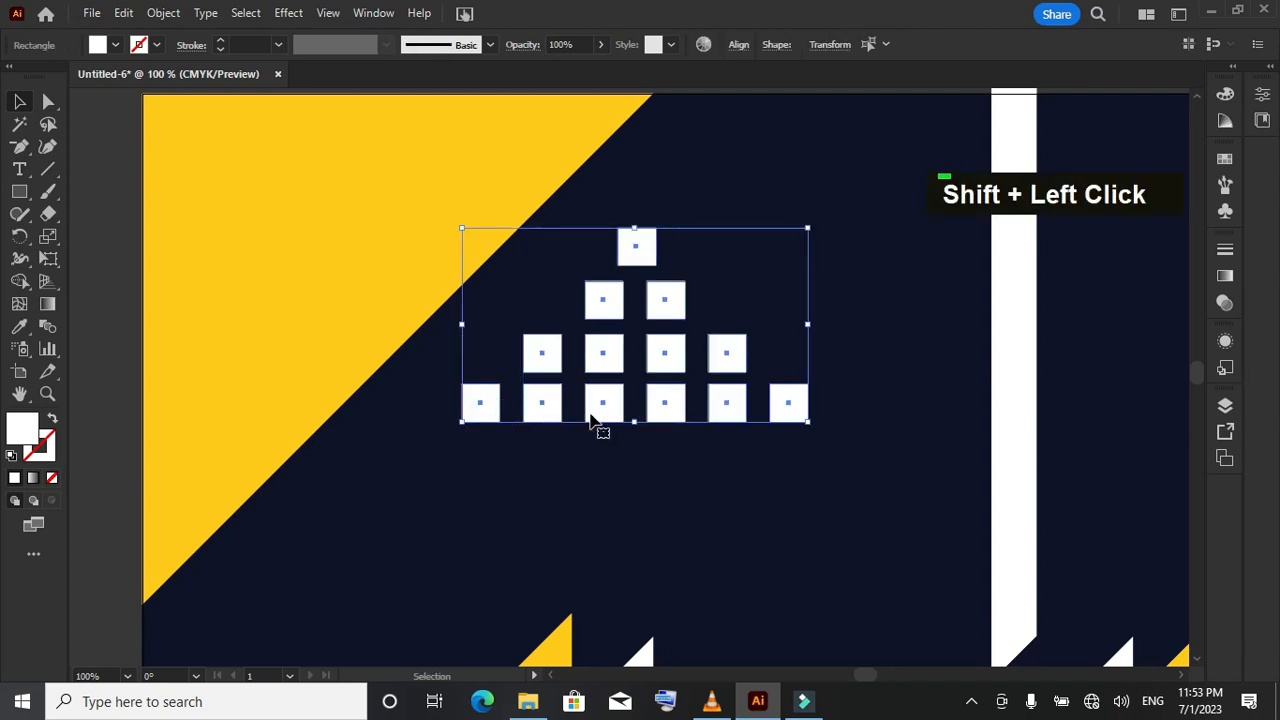
scroll(590, 420, down, 1)
key(shift)
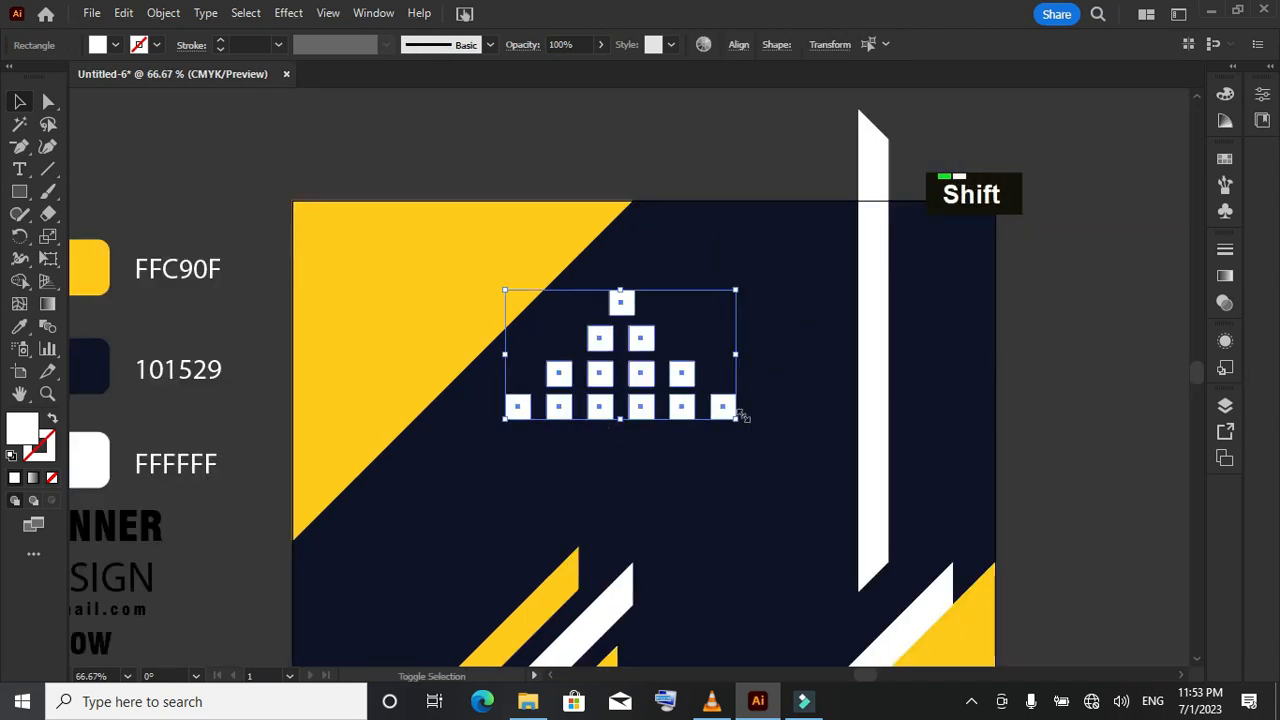
drag(742, 424, 760, 357)
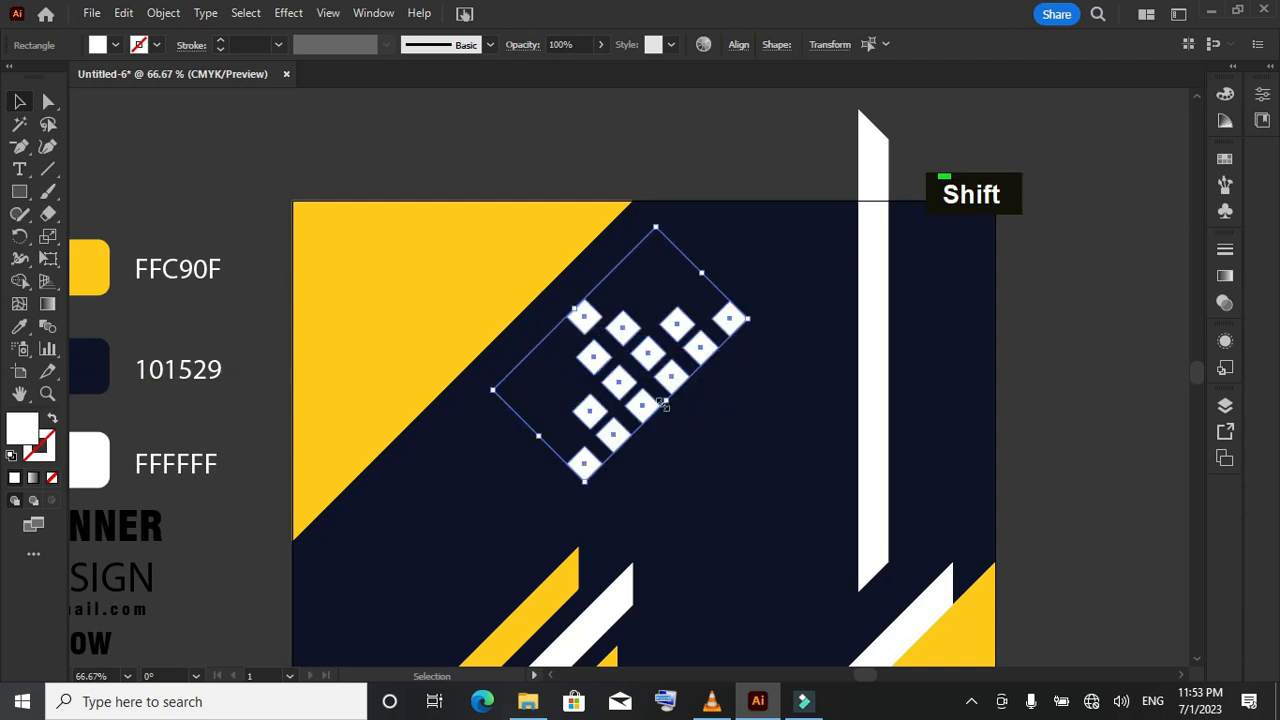
Group the rotated squares and move the group onto the upper-left yellow triangle
right_click(651, 400)
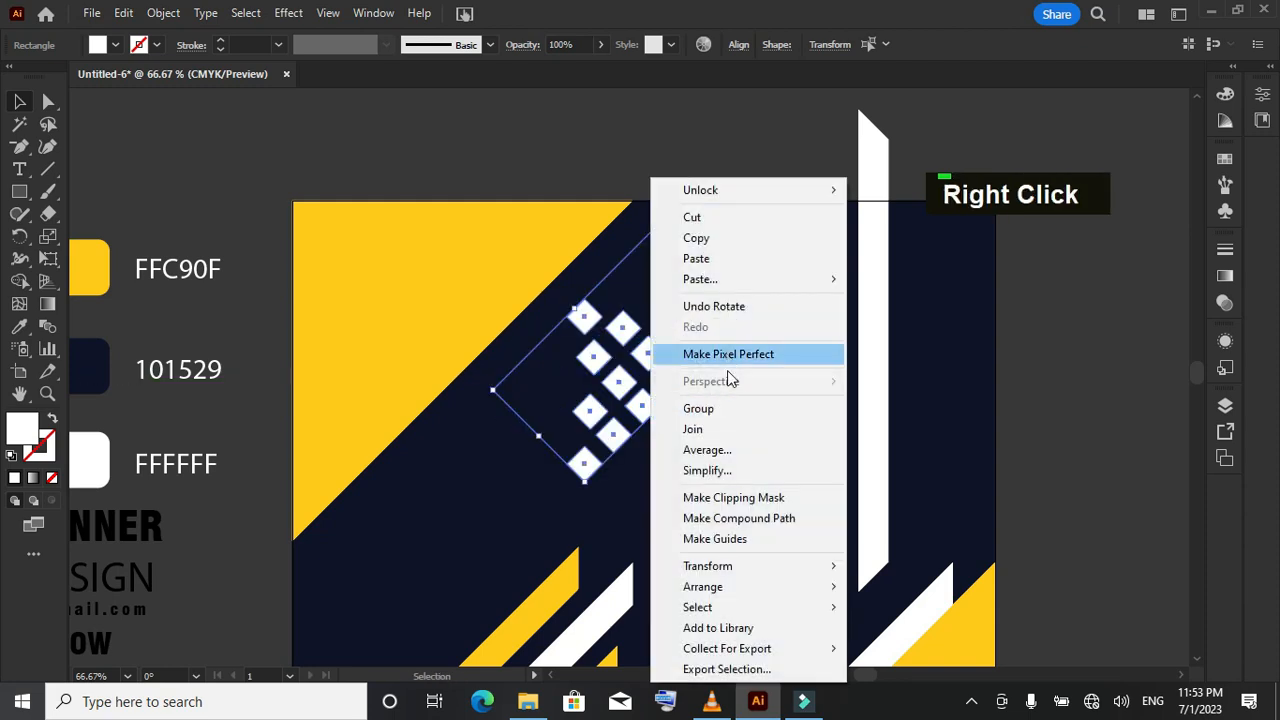
click(728, 410)
drag(678, 386, 446, 318)
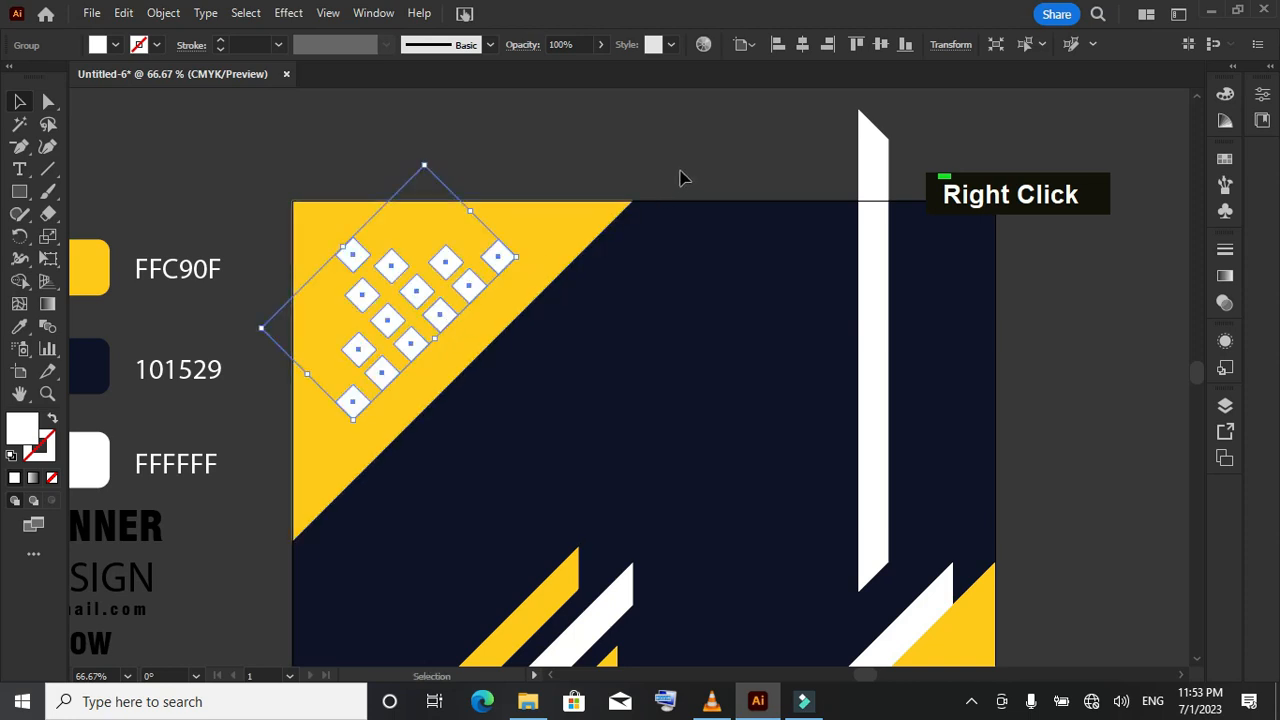
Reduce the opacity of the grouped squares to 73% and fit the artboard in view
click(522, 44)
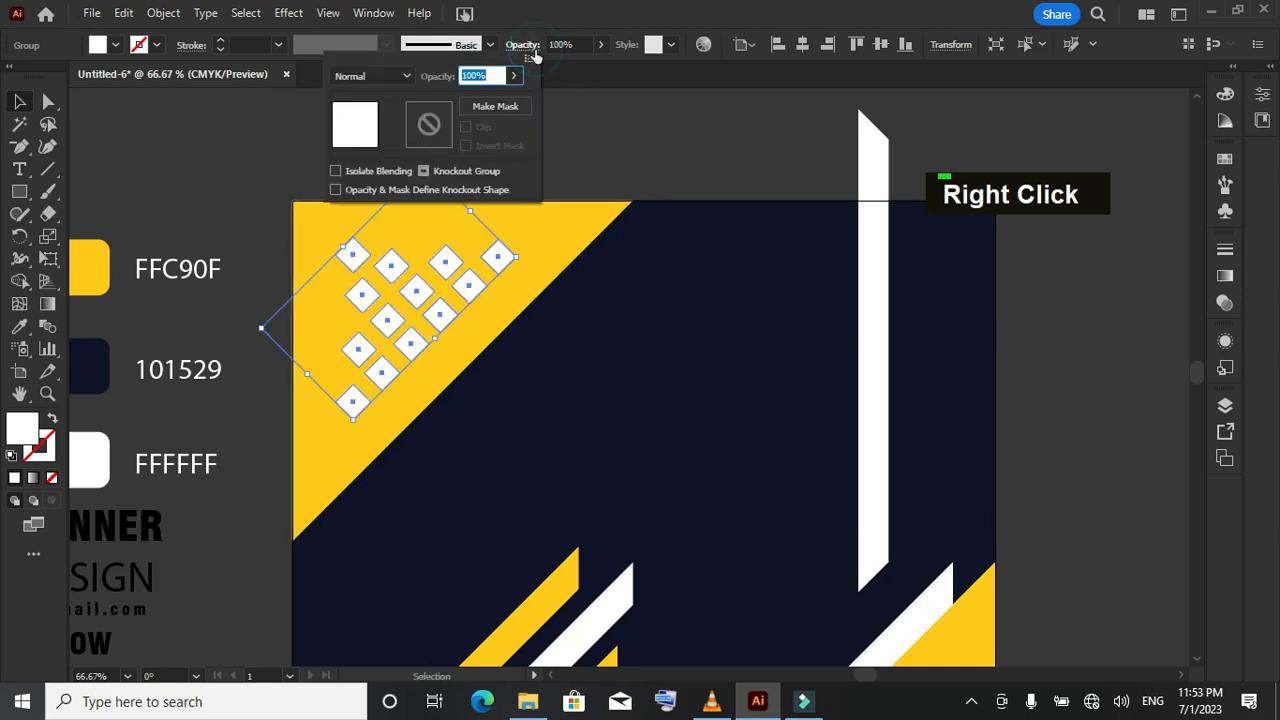
scroll(495, 72, down, 1)
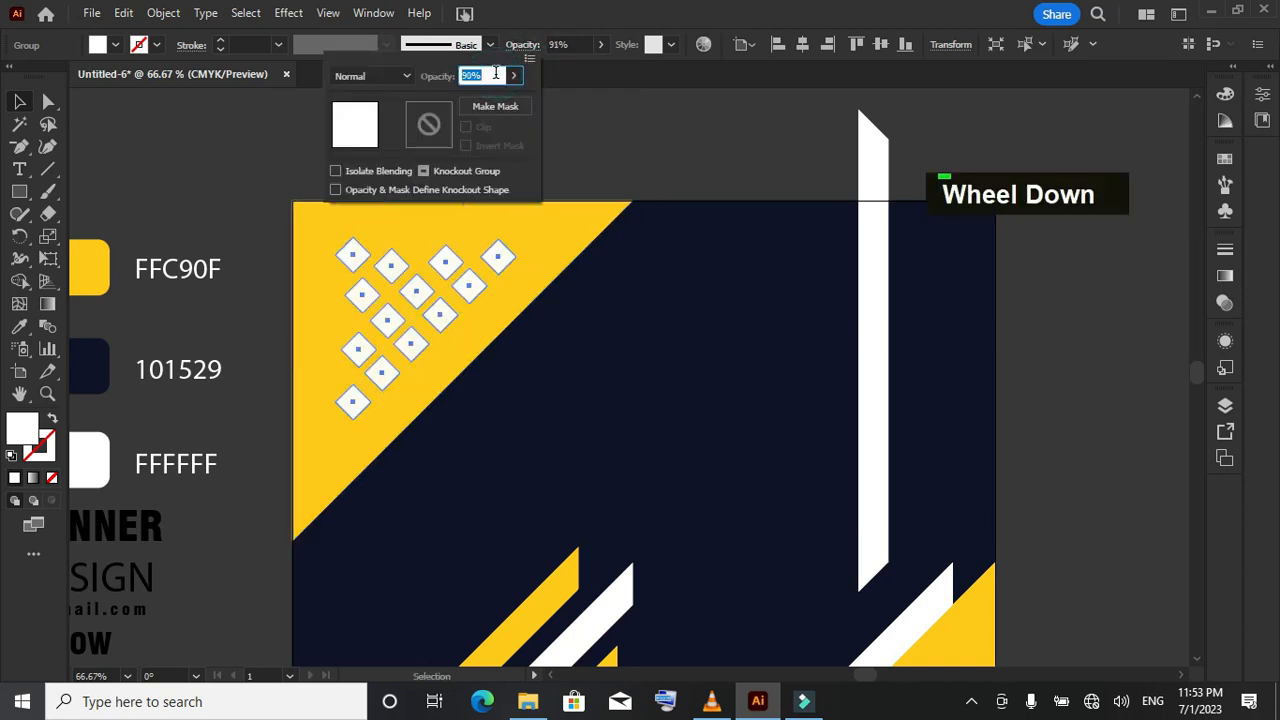
click(721, 130)
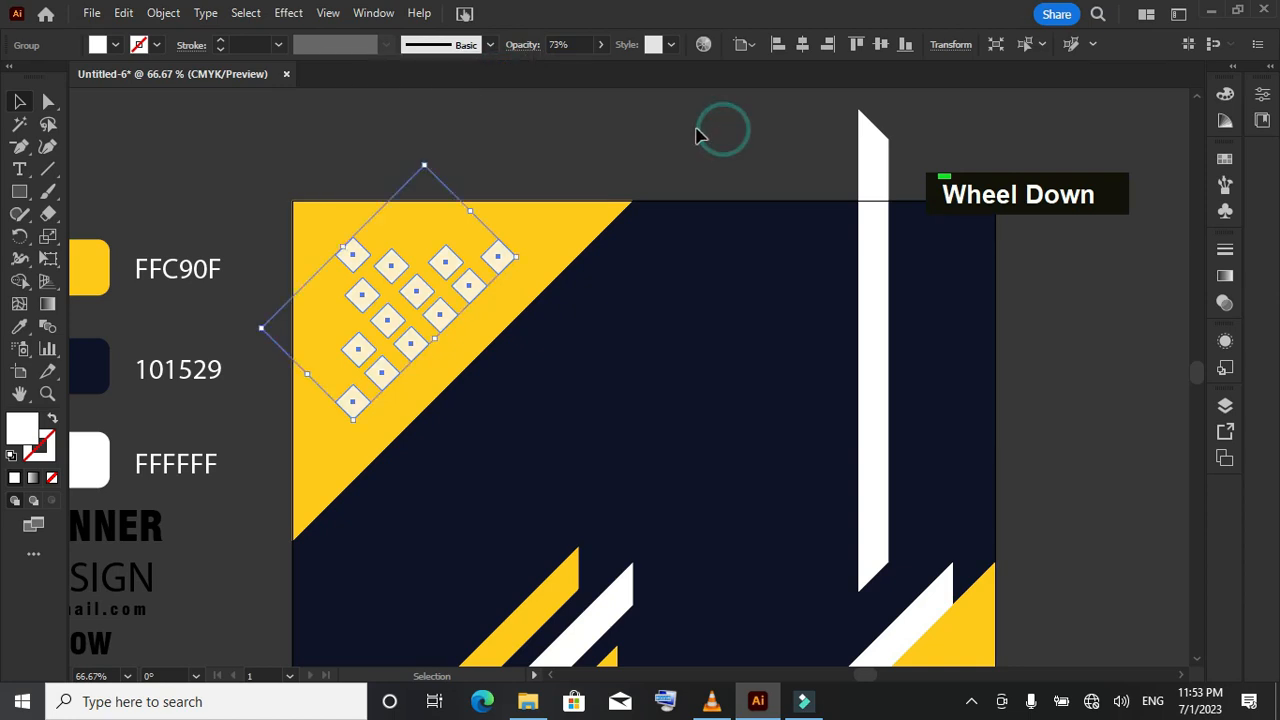
click(696, 130)
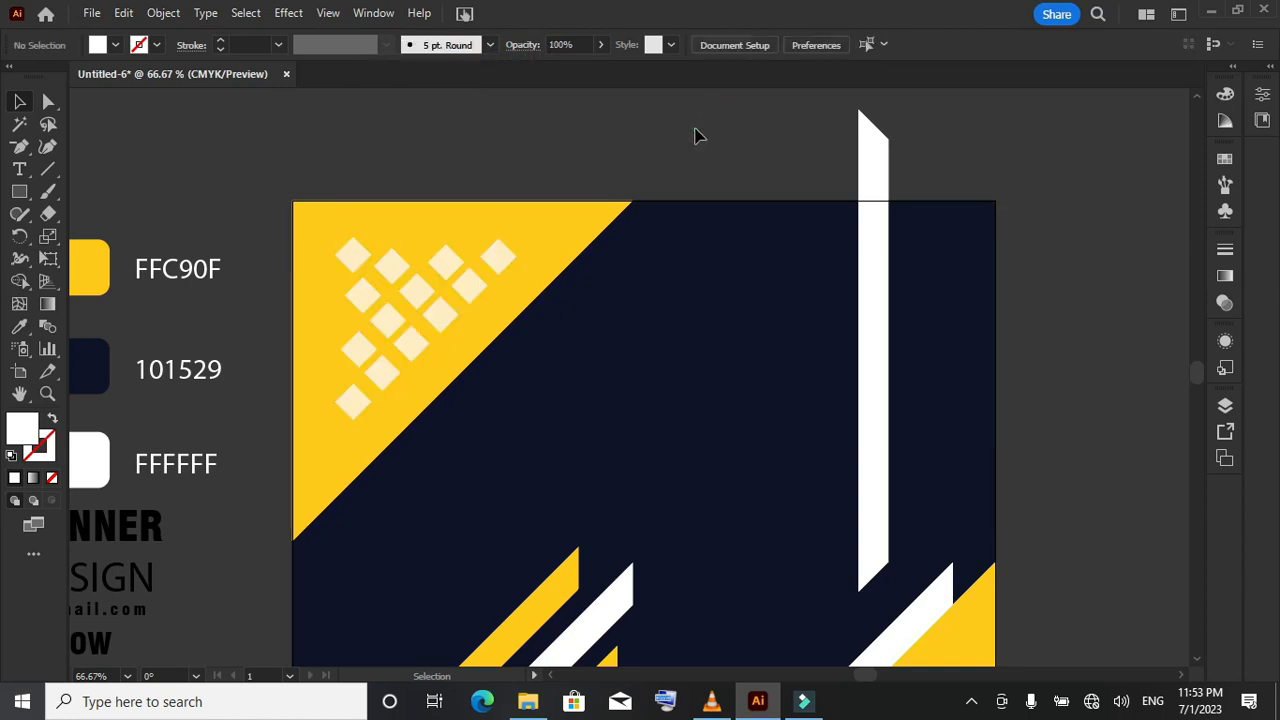
key(ctrl+0)
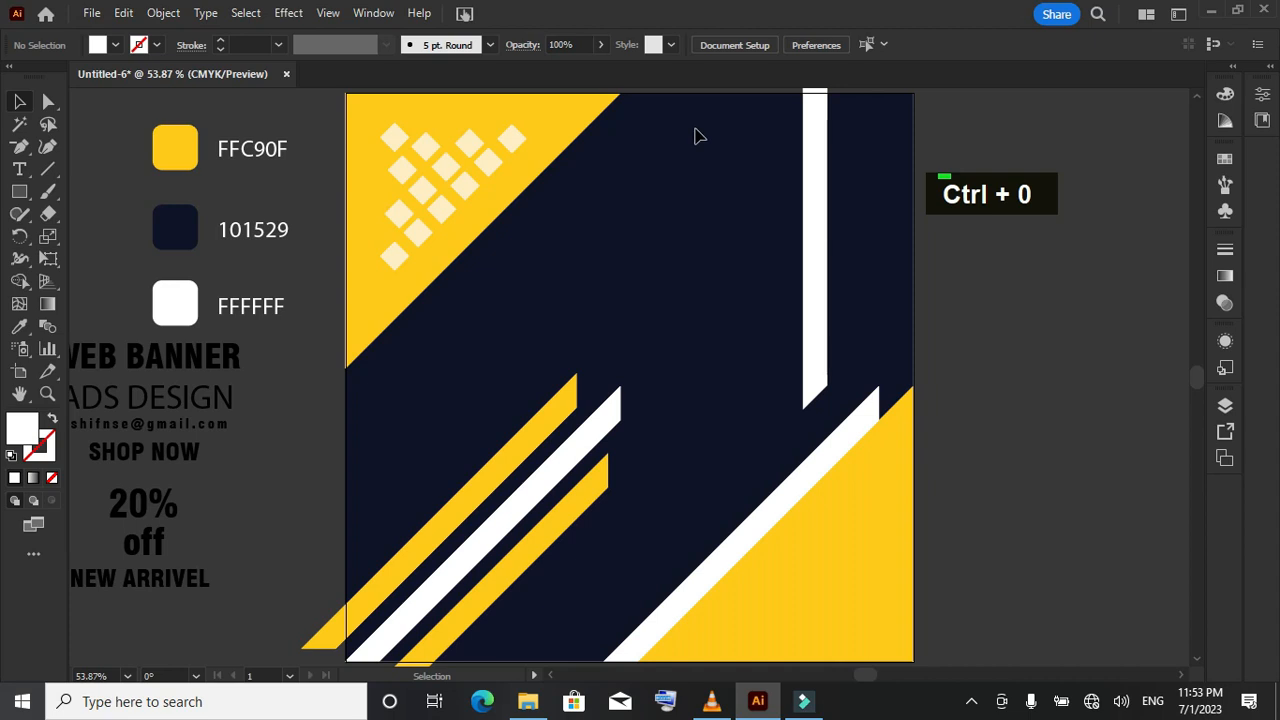
Draw a large white hexagon with the Polygon tool over the banner's upper-right area and shift it slightly down
right_click(19, 191)
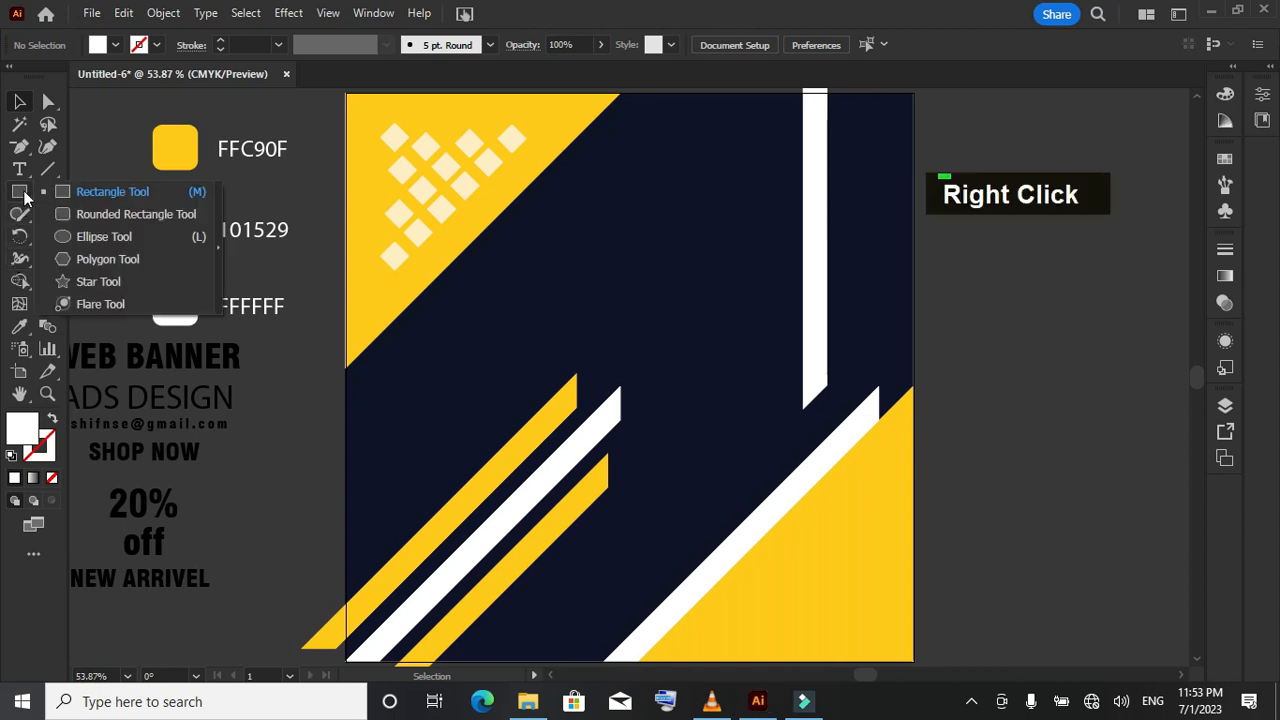
click(97, 258)
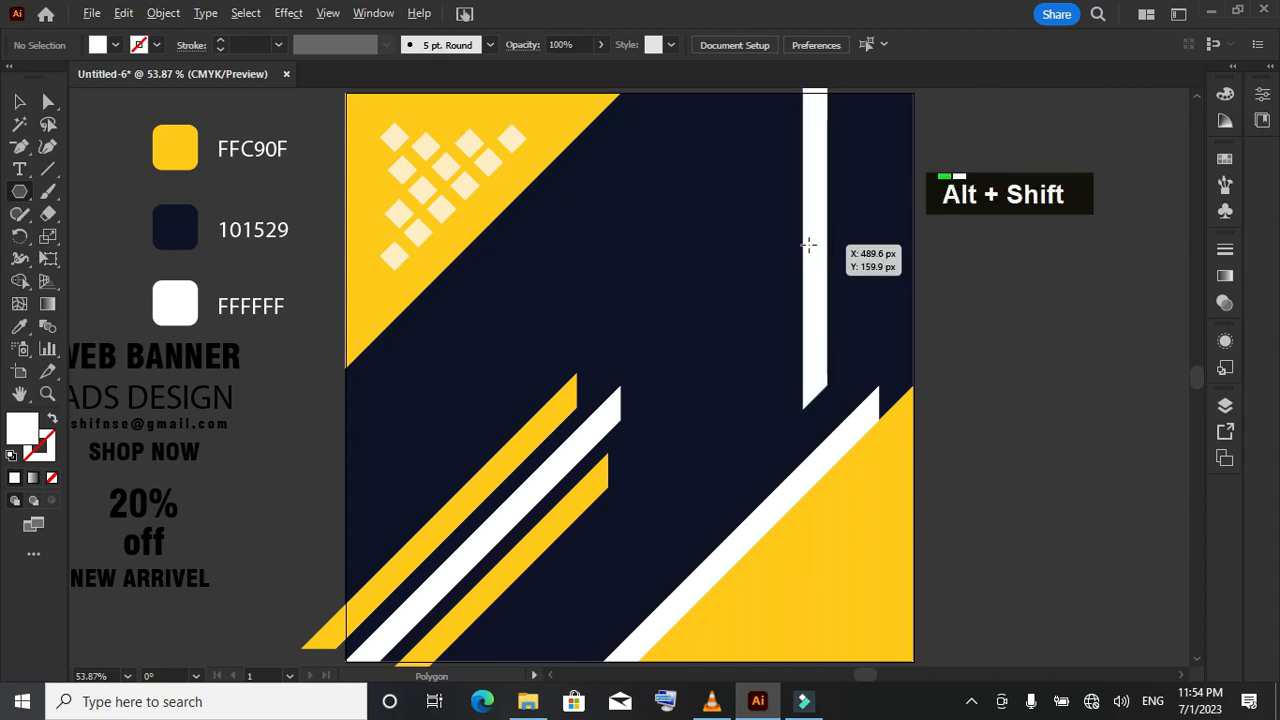
drag(808, 244, 963, 337)
click(19, 101)
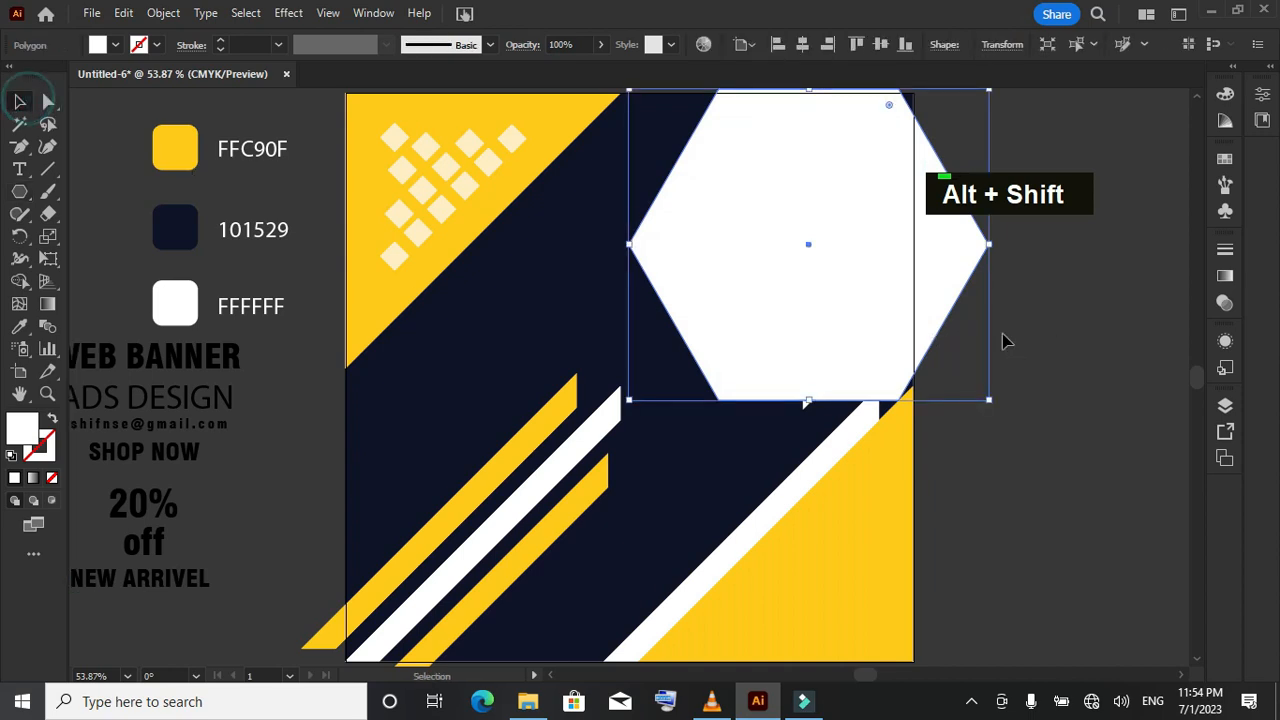
drag(800, 289, 798, 332)
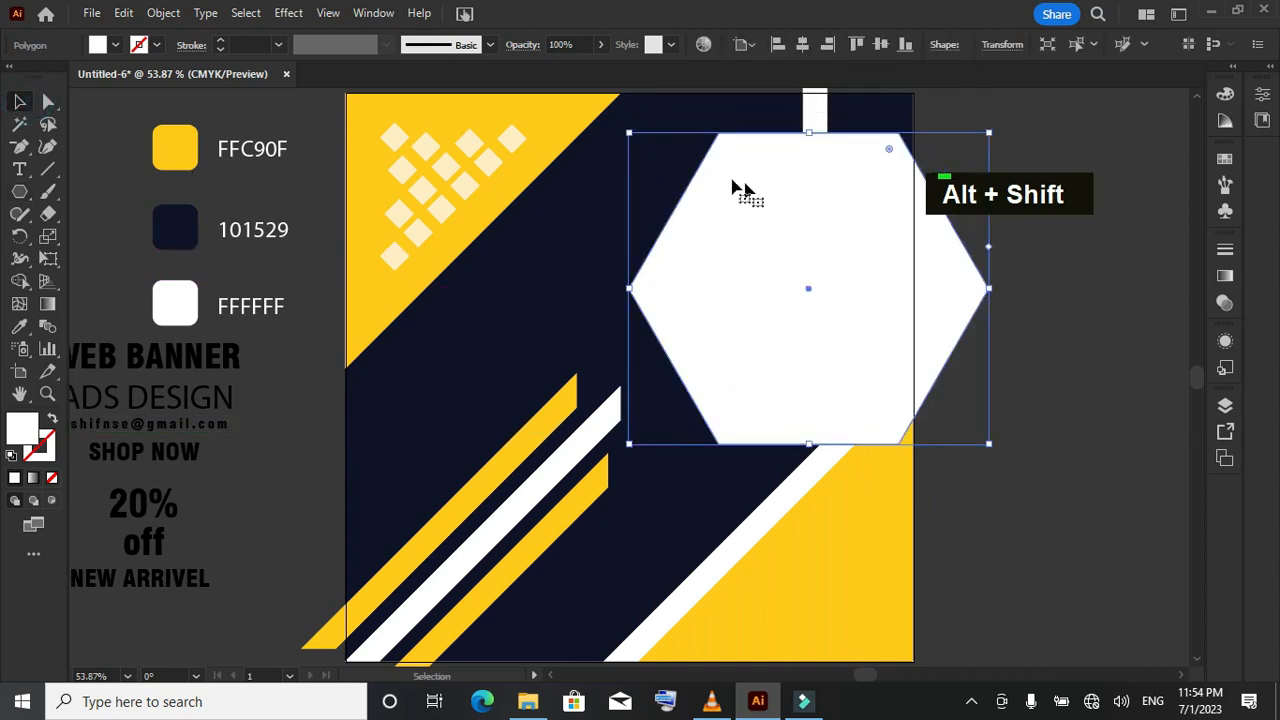
Rotate the white hexagon 90 degrees clockwise so a corner points up, and reposition it slightly lower
shift+click(997, 128)
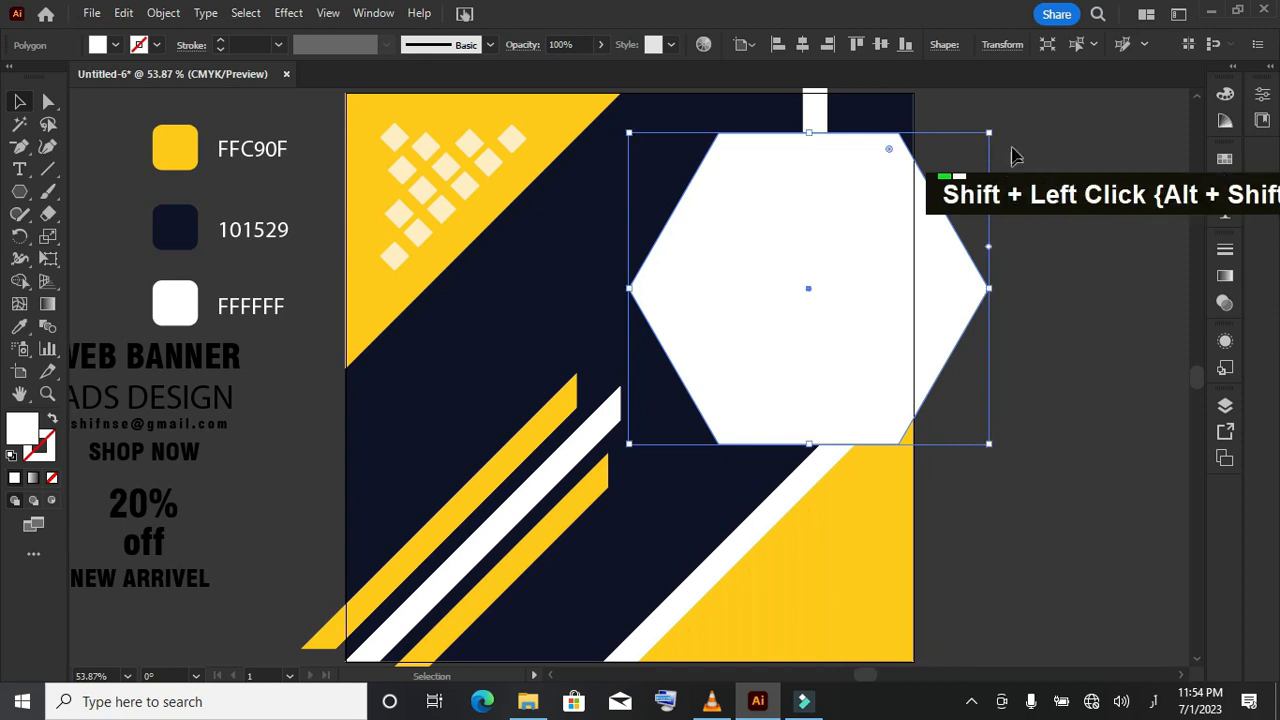
drag(994, 127, 962, 388)
drag(823, 314, 828, 341)
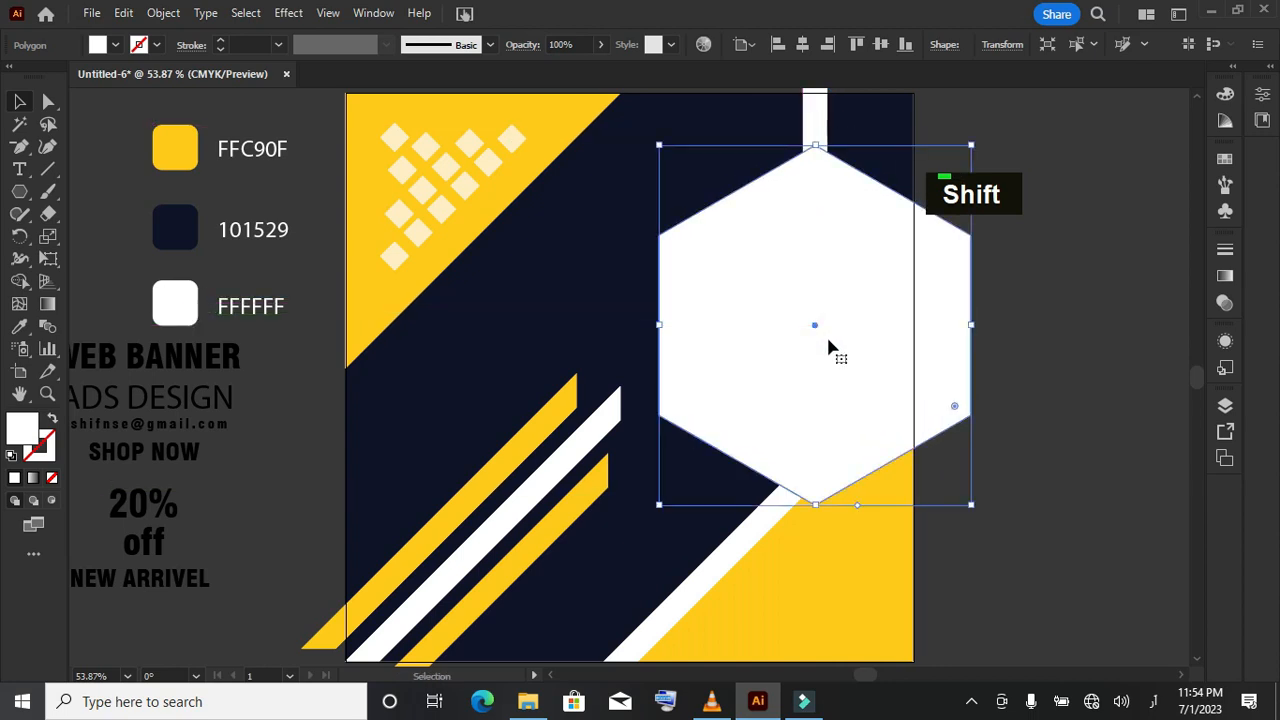
Round all corners of the hexagon to about 41 px
click(50, 103)
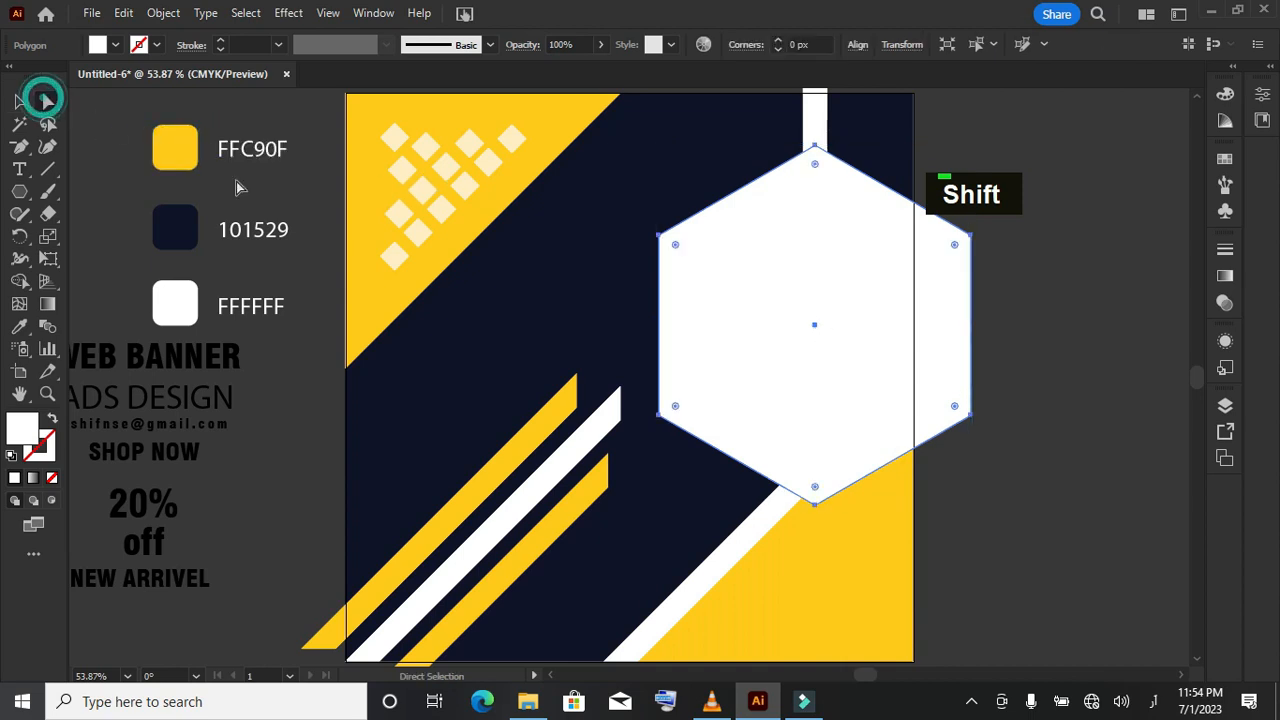
drag(812, 164, 820, 201)
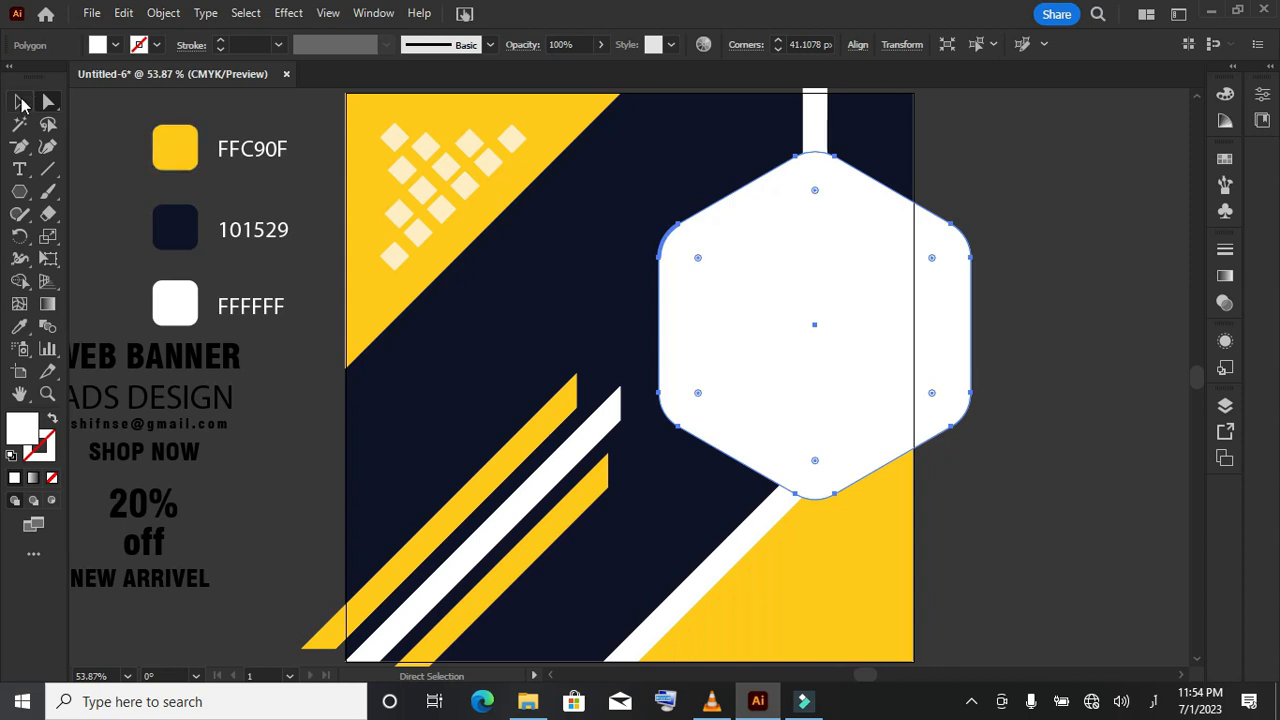
click(22, 103)
click(1074, 257)
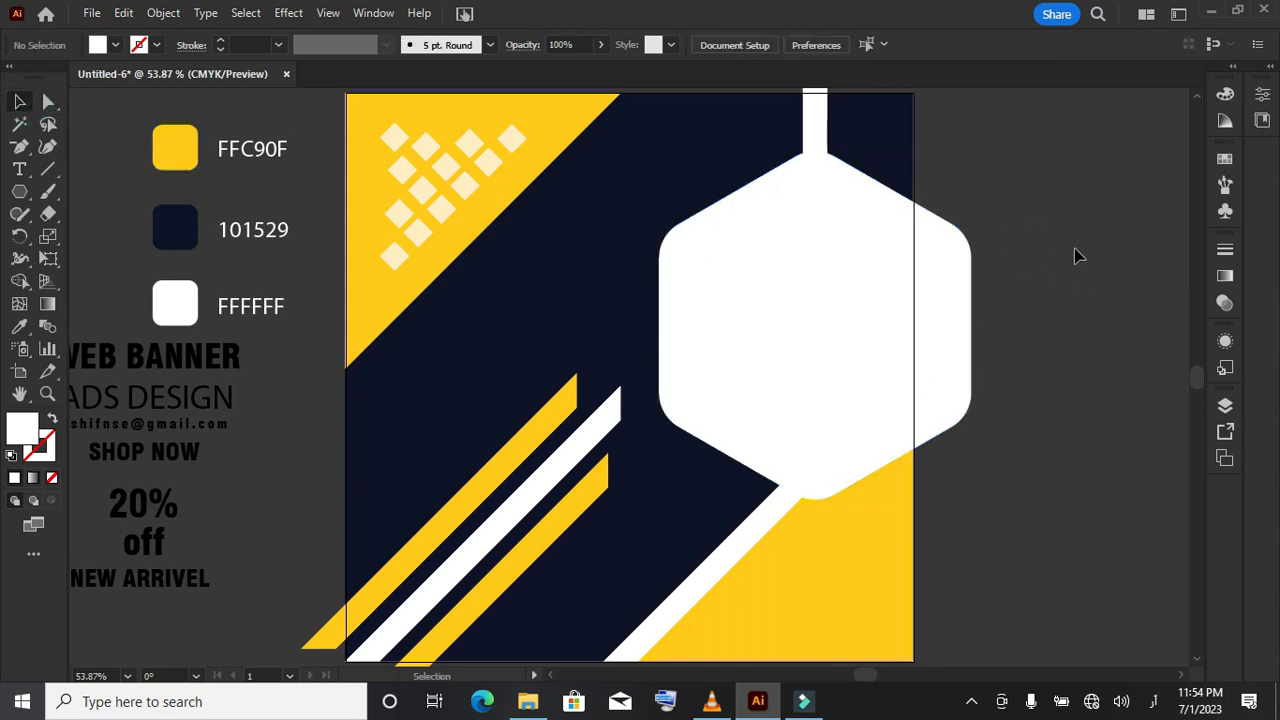
Paste a copy of the rounded hexagon in front and scale it down around its center
click(822, 286)
click(124, 14)
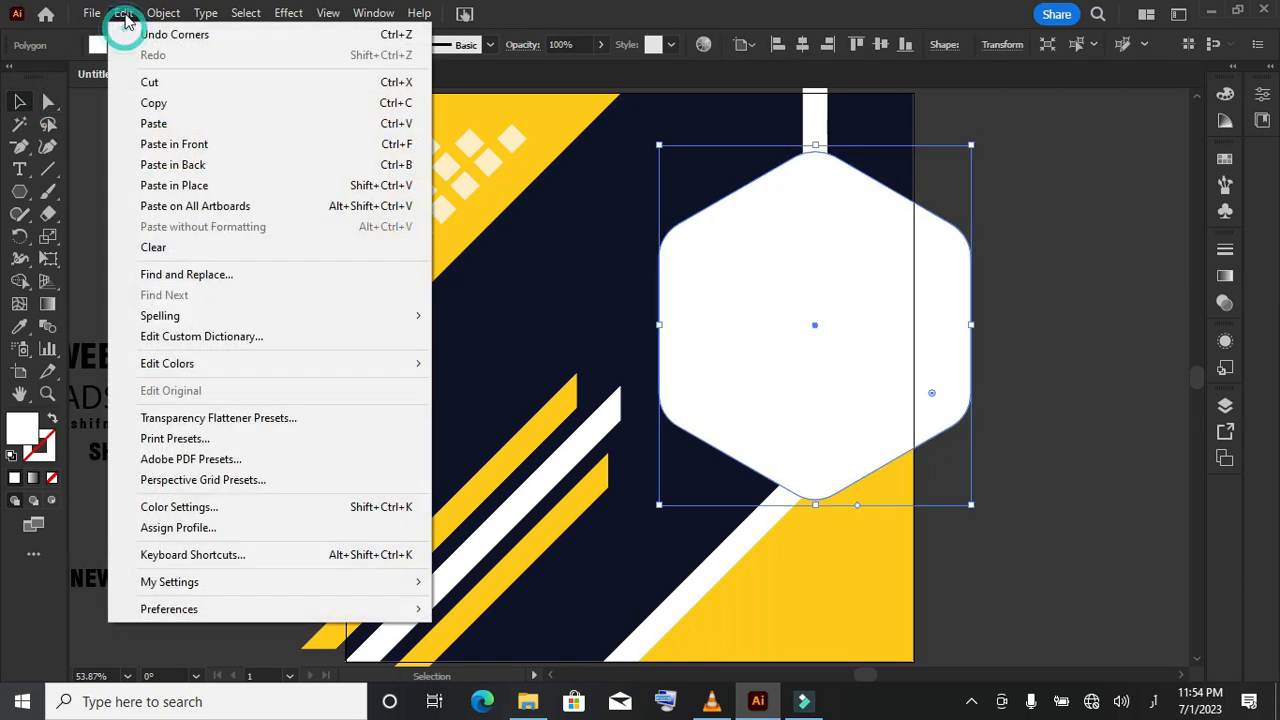
click(160, 103)
click(123, 14)
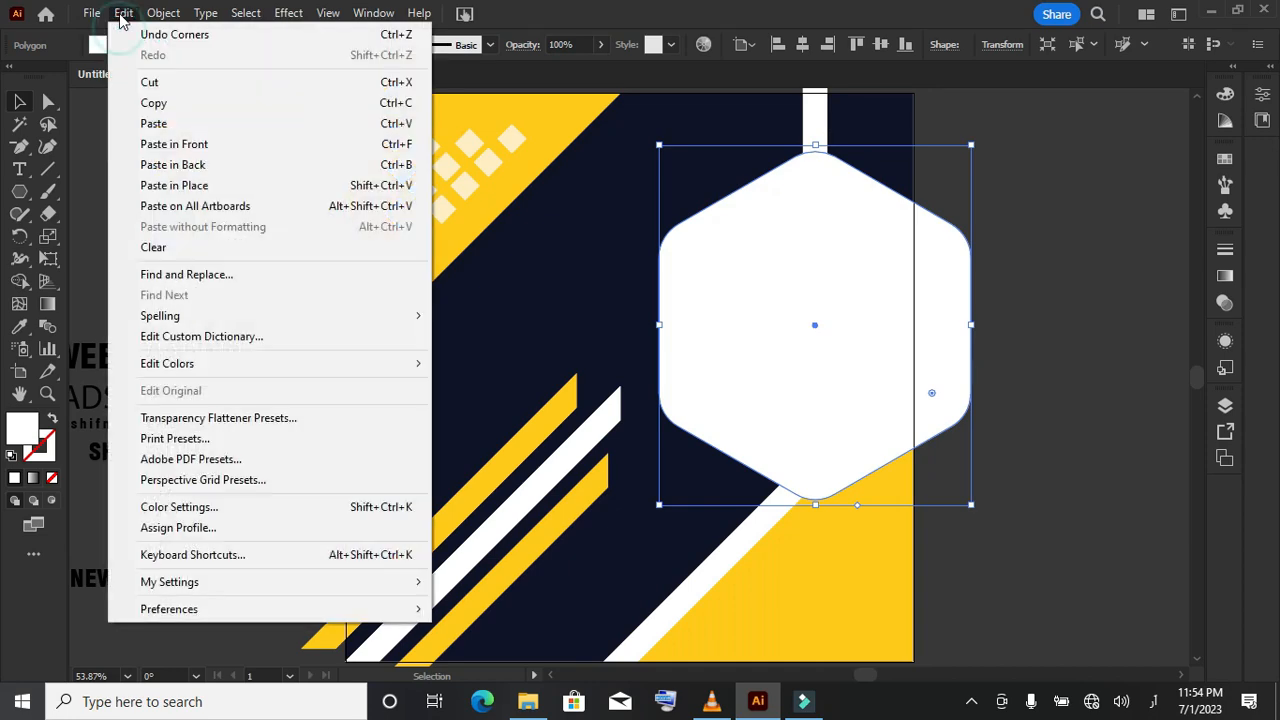
click(190, 145)
drag(971, 145, 957, 170)
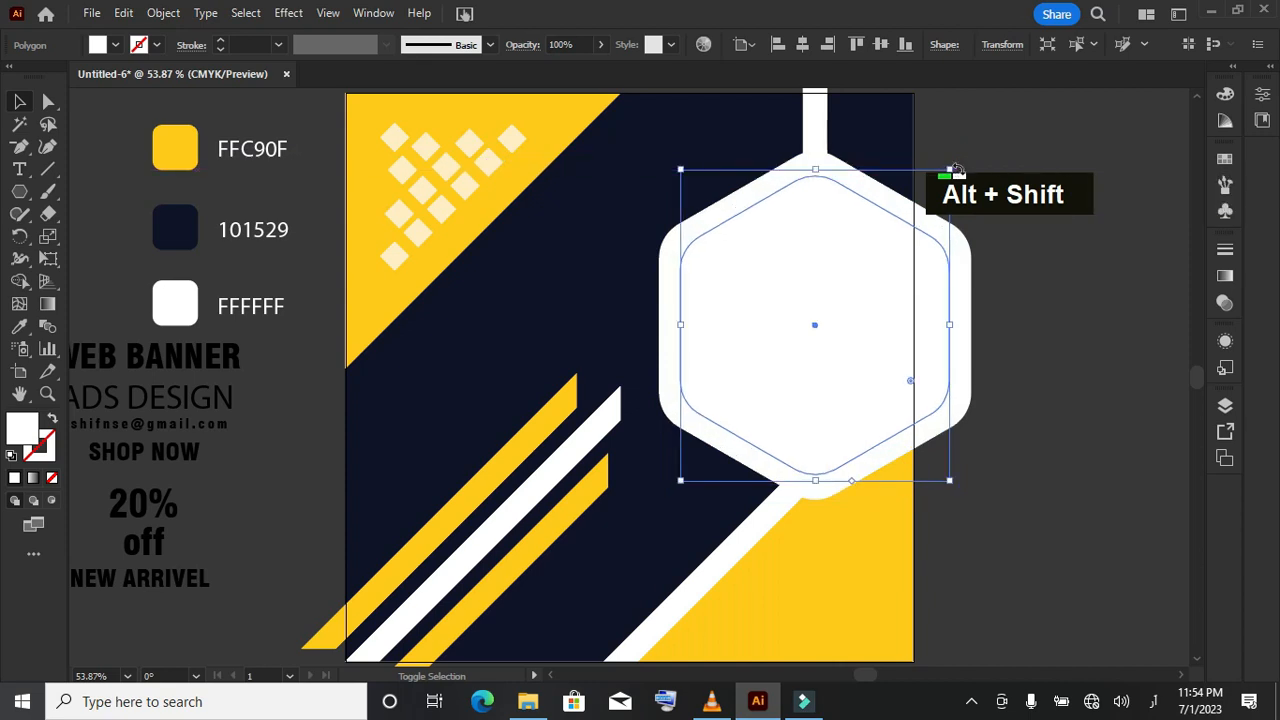
click(1034, 147)
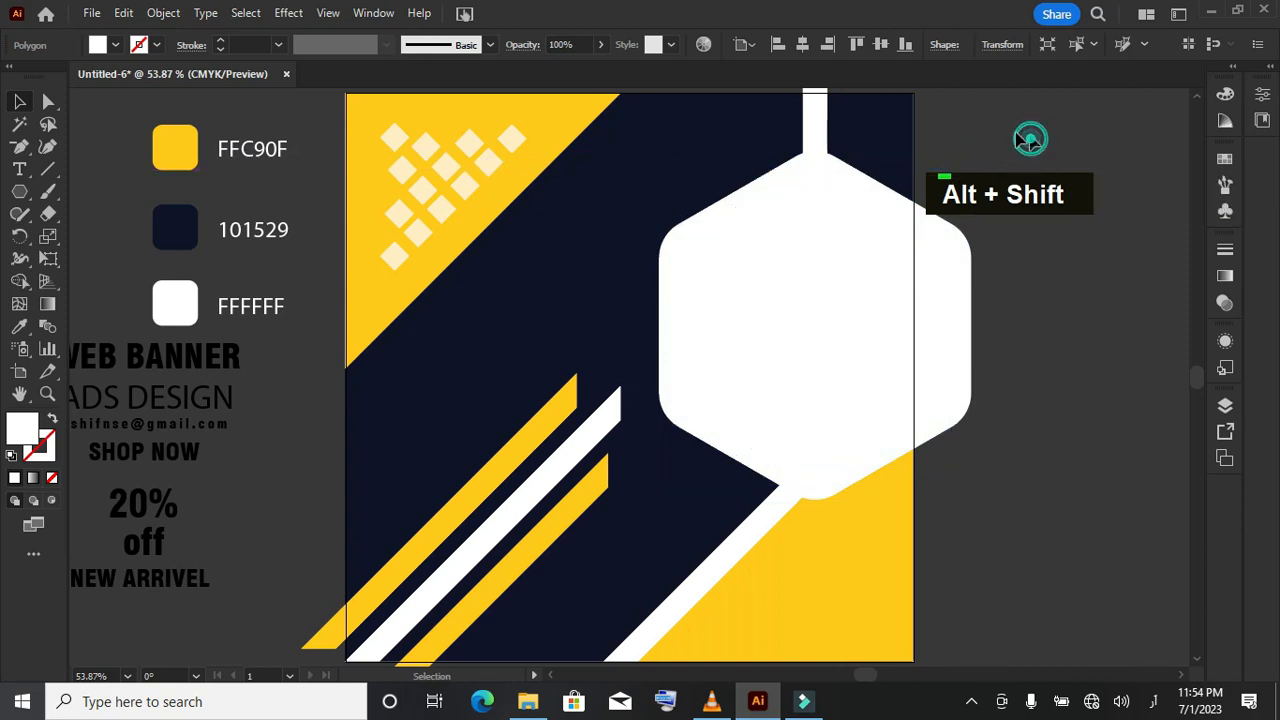
Turn the outer hexagon into an unfilled white outline with a 5 pt stroke
click(808, 165)
click(52, 419)
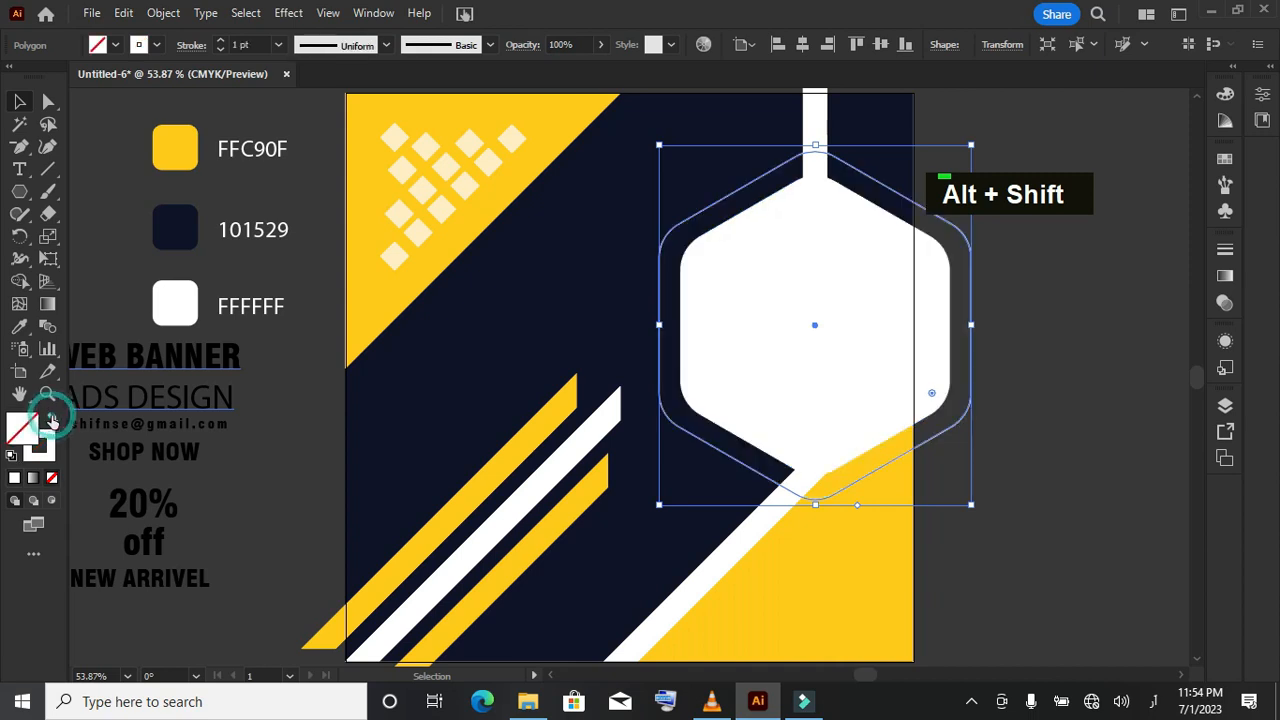
click(220, 40)
click(220, 40)
click(220, 40)
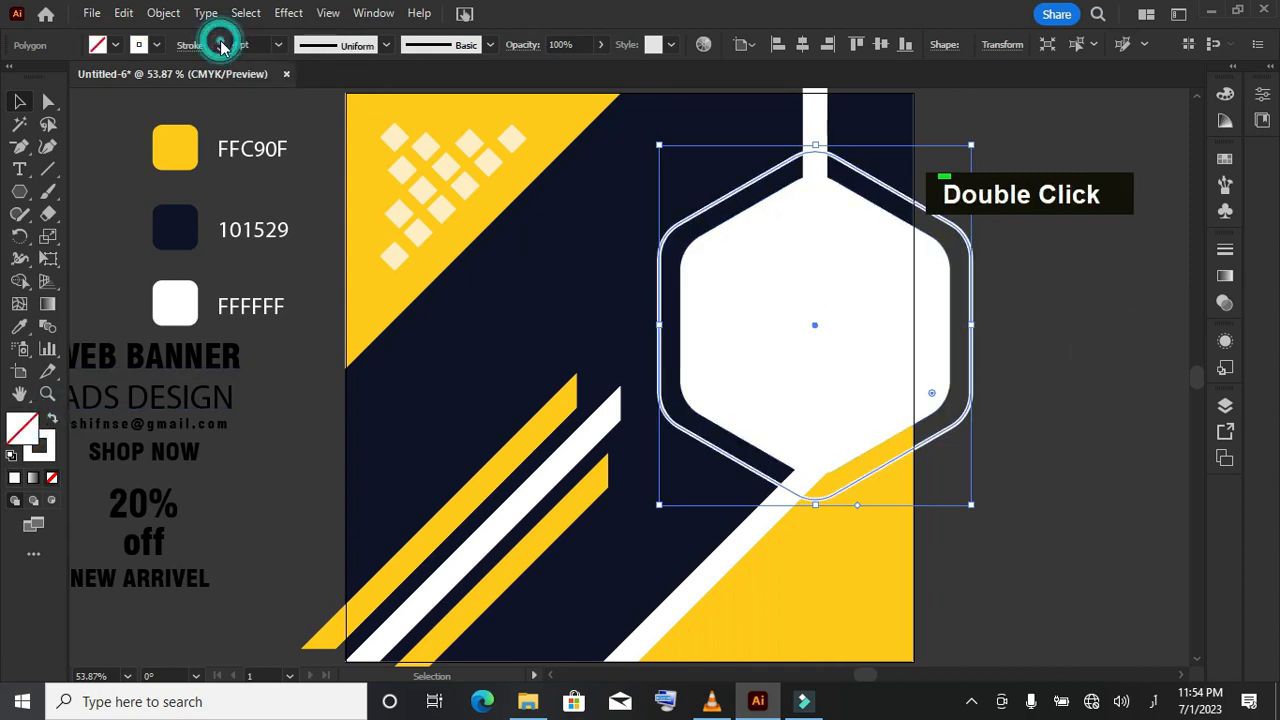
click(220, 41)
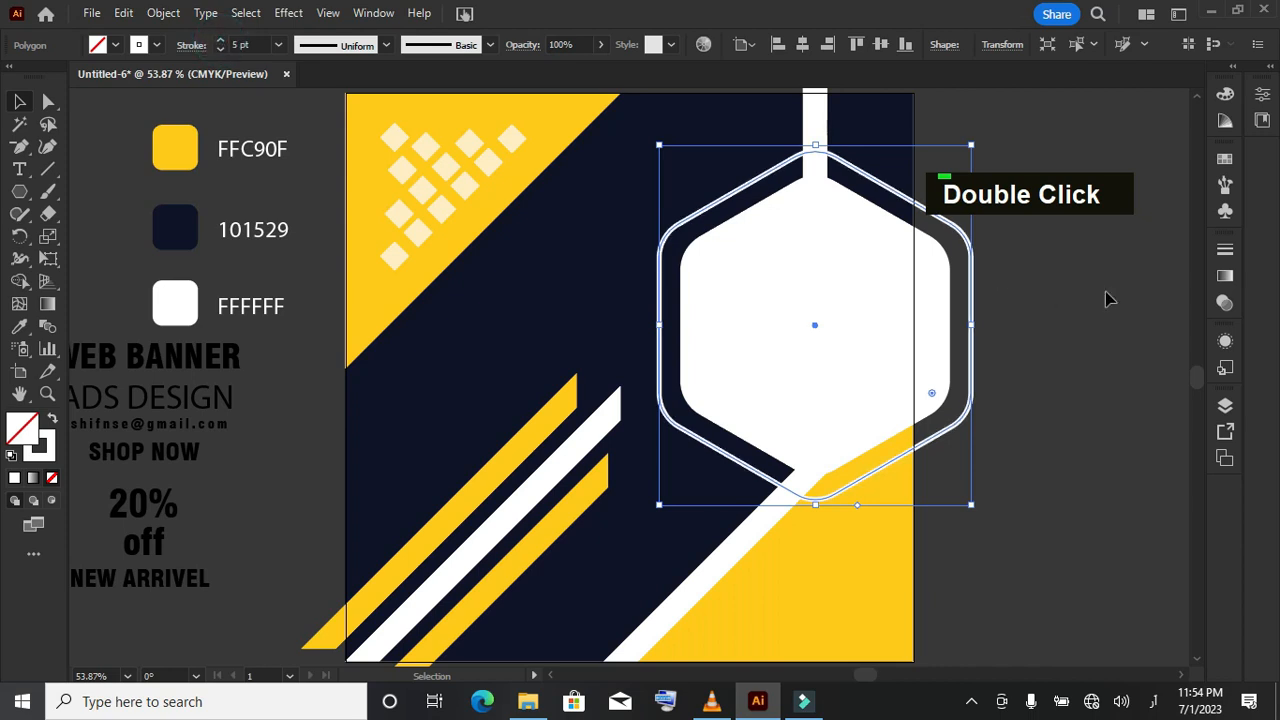
Set the outer hexagon's stroke to the yellow swatch C=5 M=0 Y=90 K=0, with no fill
click(1225, 160)
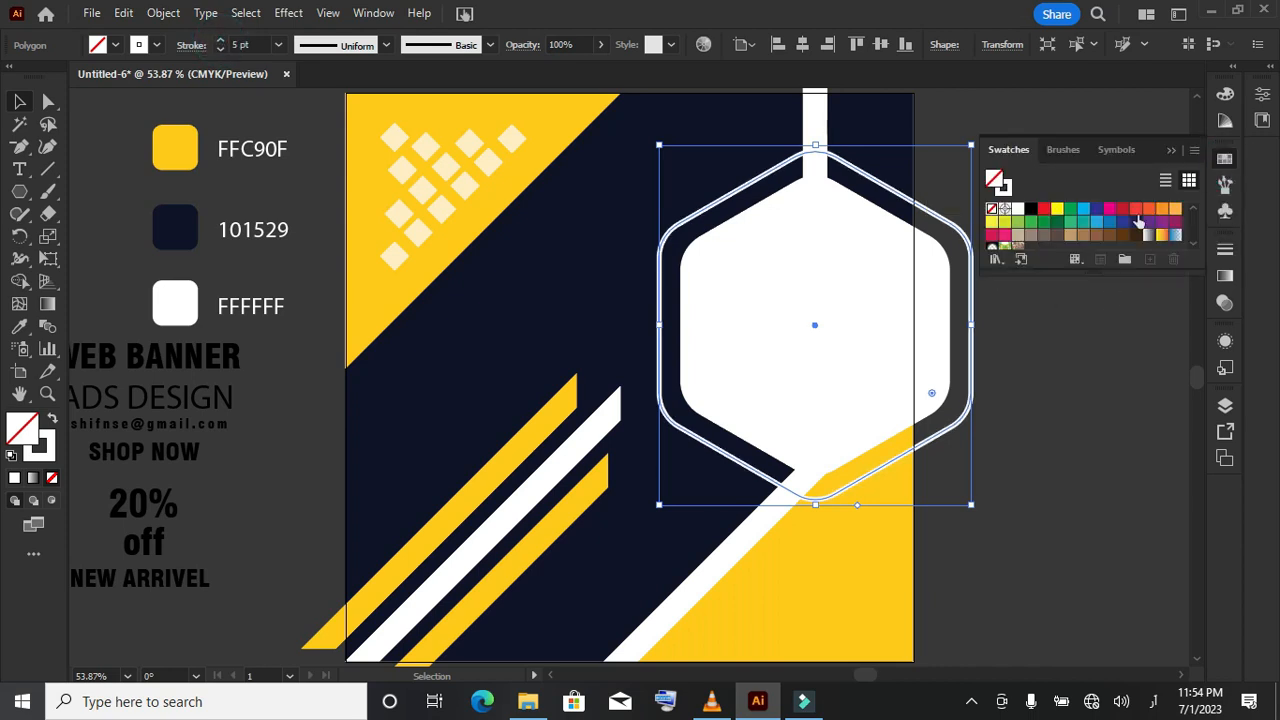
click(991, 222)
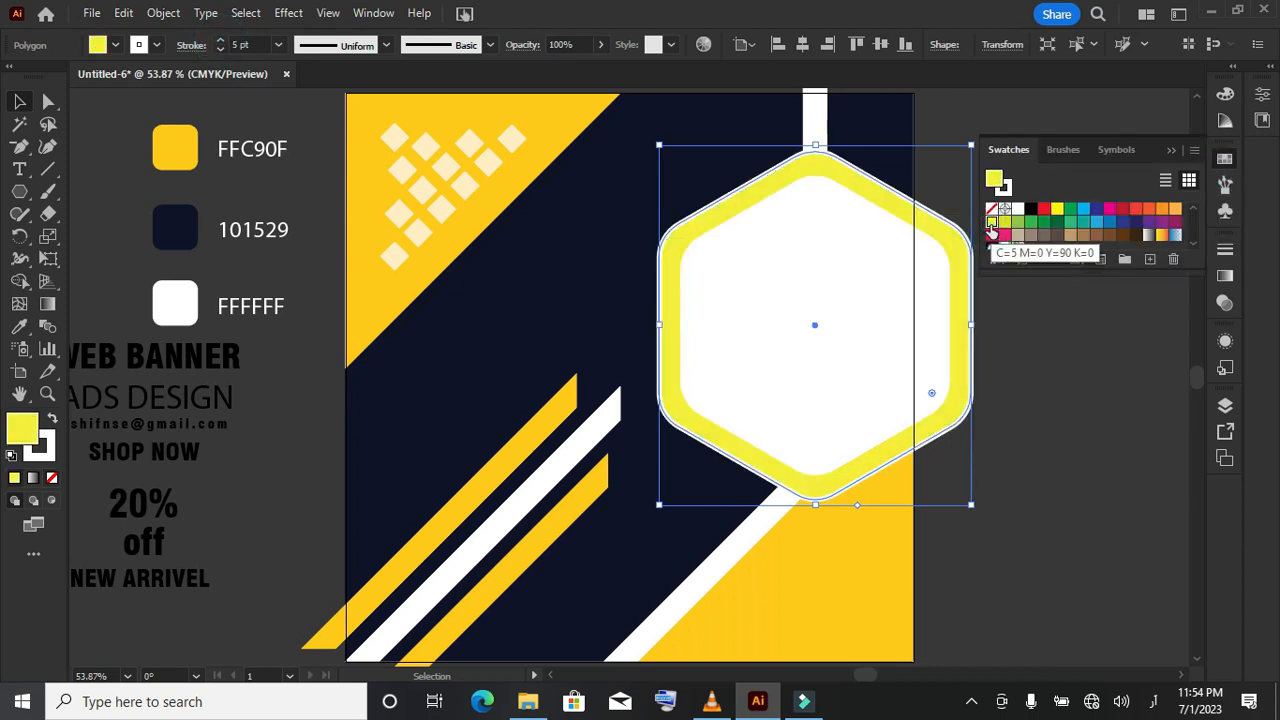
click(53, 419)
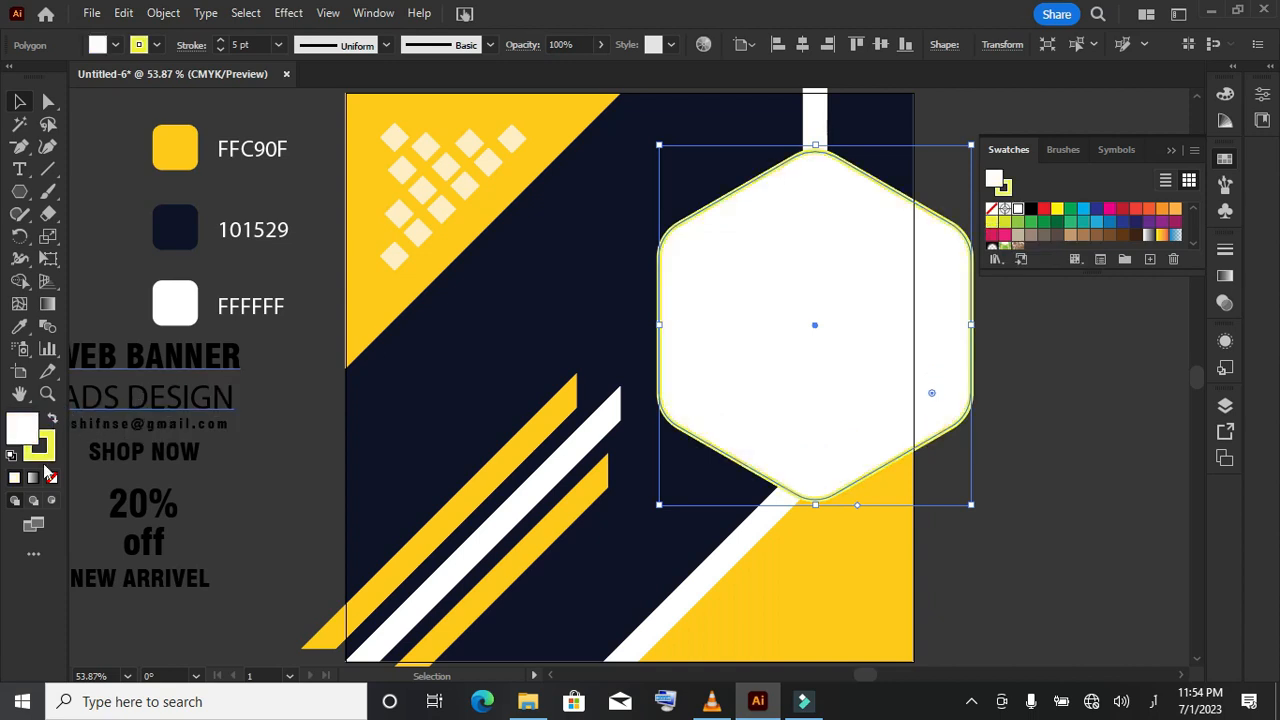
click(53, 478)
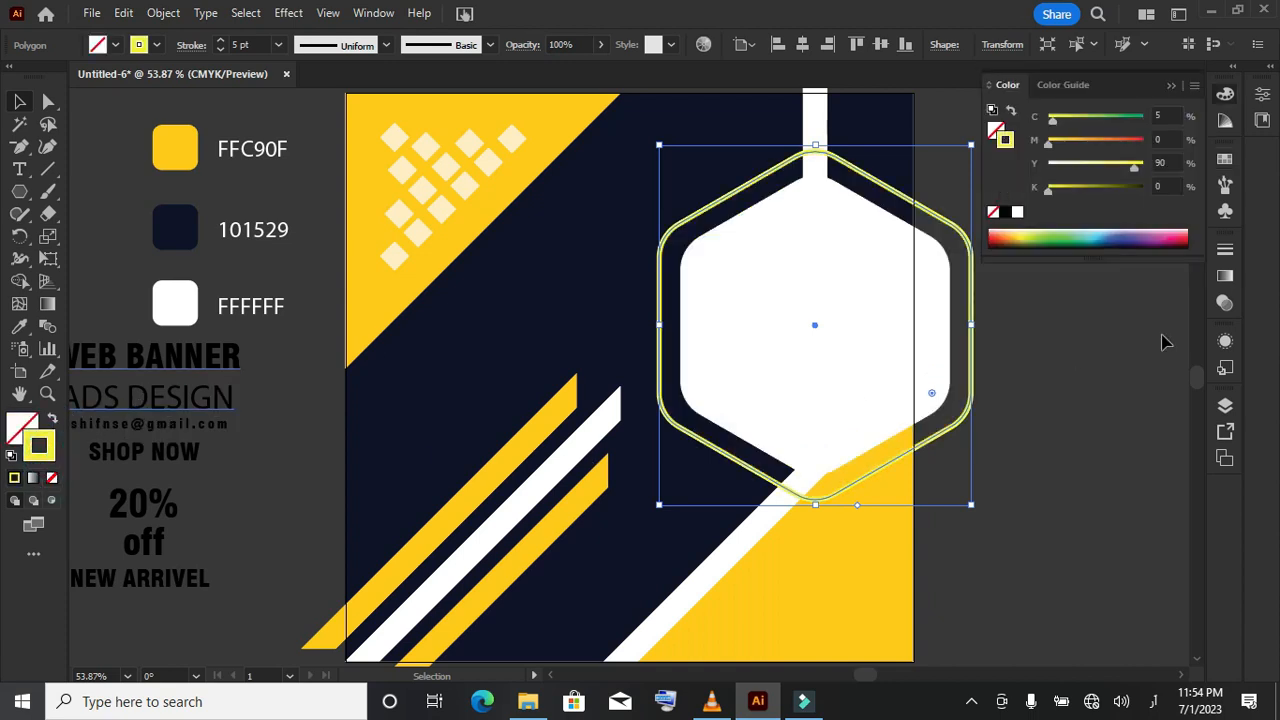
click(1075, 353)
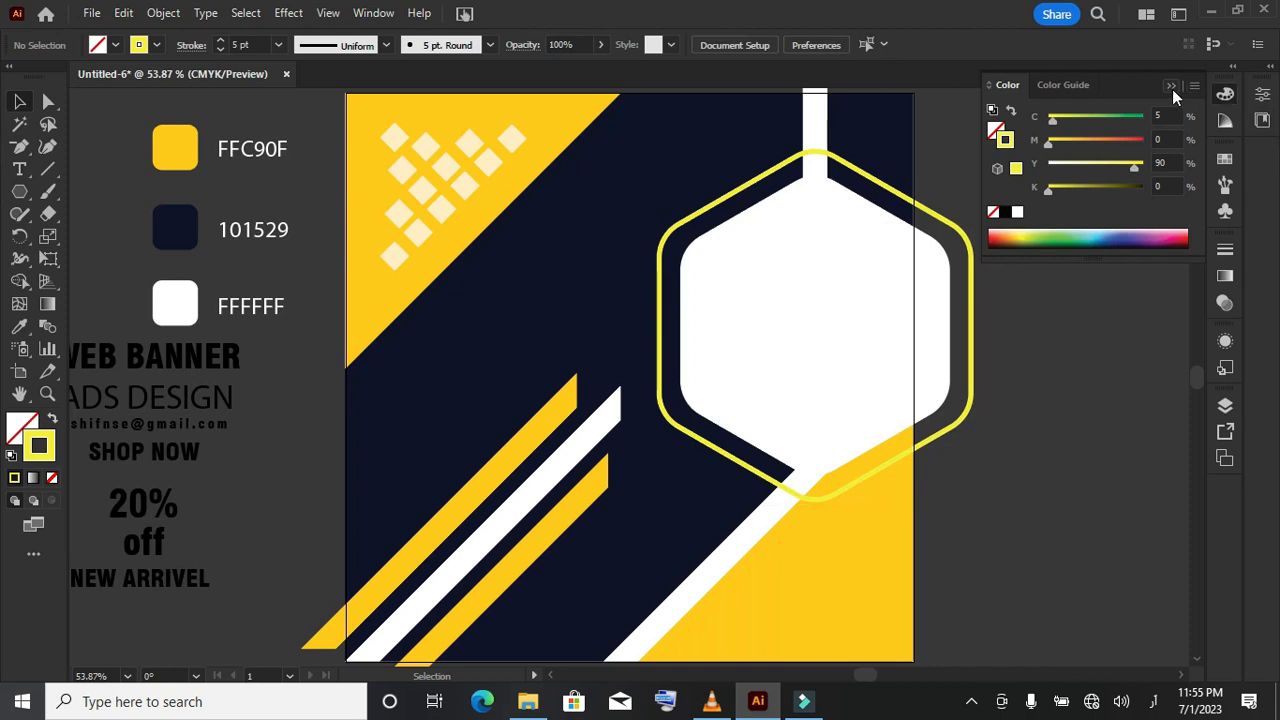
Darken the outer hexagon's yellow stroke by setting its K value to 10%
click(959, 229)
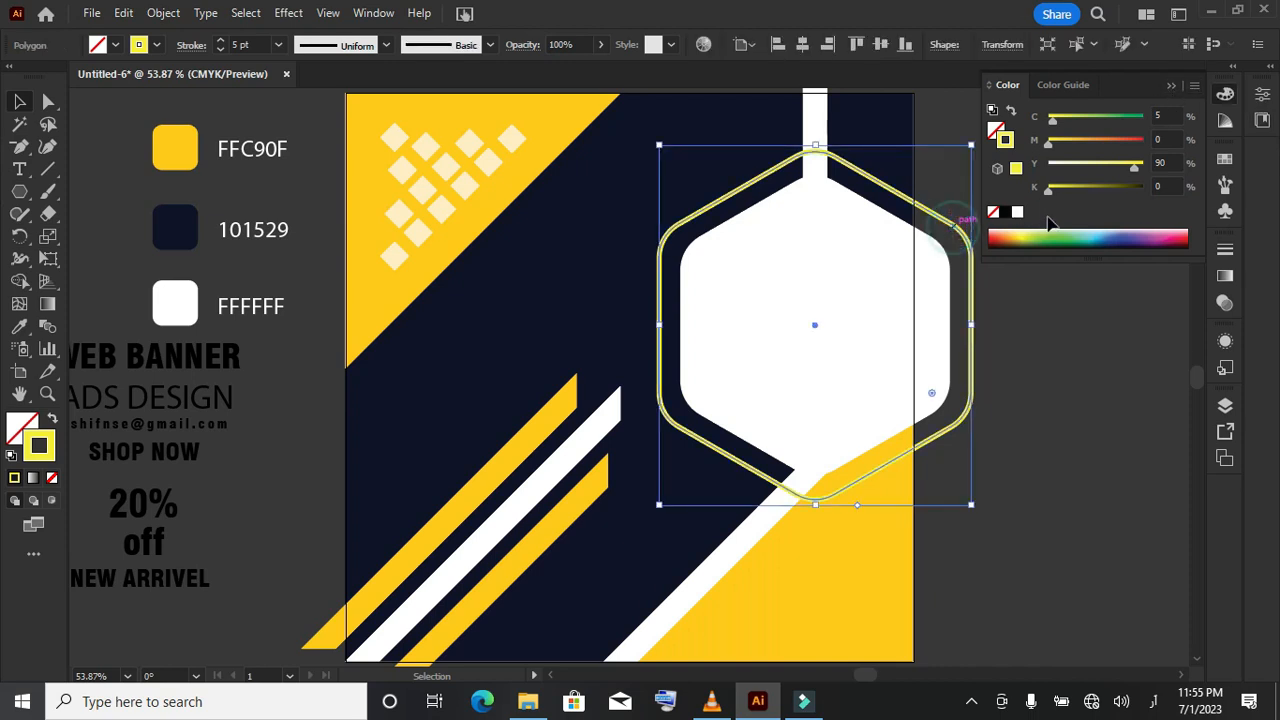
drag(1047, 196, 1055, 196)
click(1046, 306)
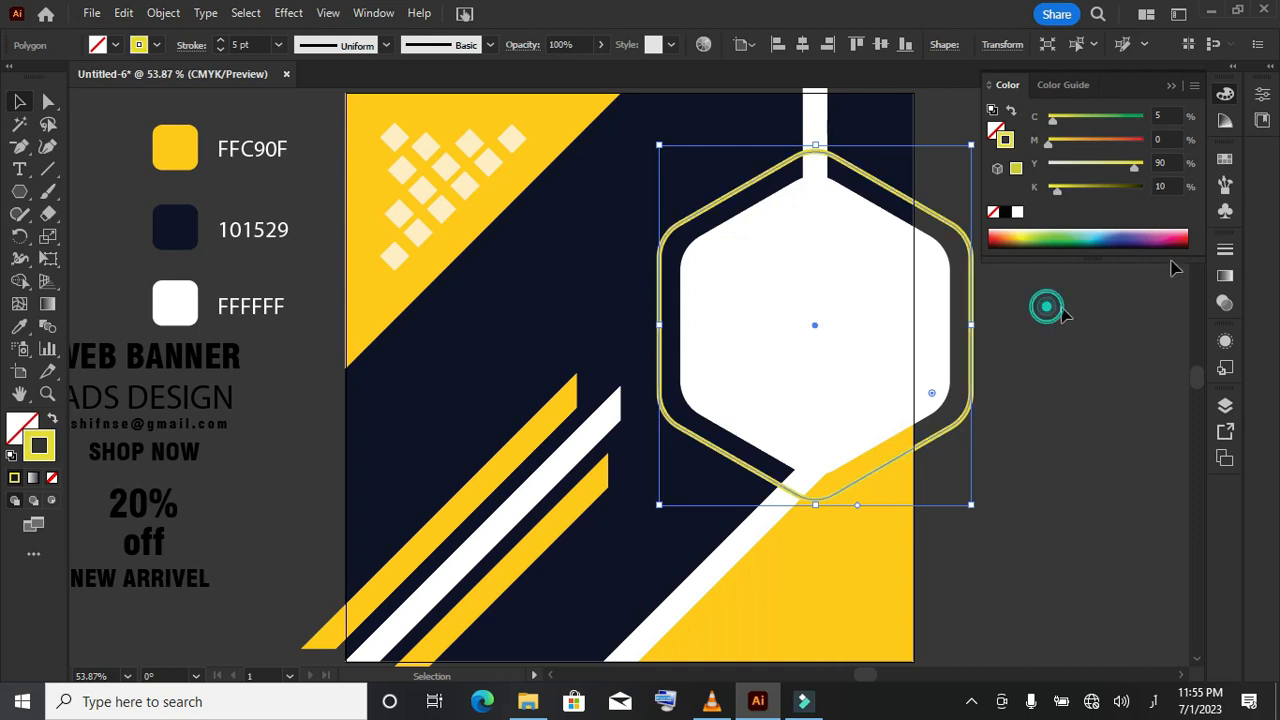
click(1175, 95)
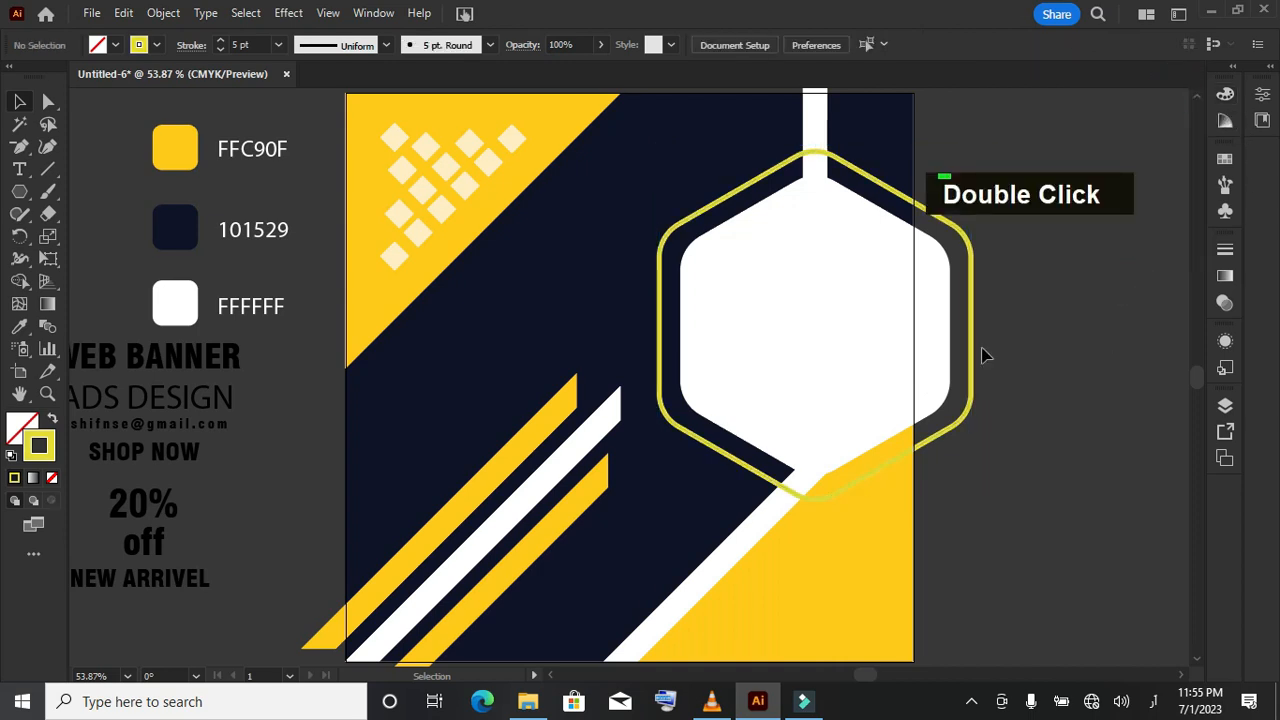
Paste a copy of the white rounded hexagon in front and scale it down to a small hexagon around its center
click(843, 343)
key(F10)
key(F10)
key(F10)
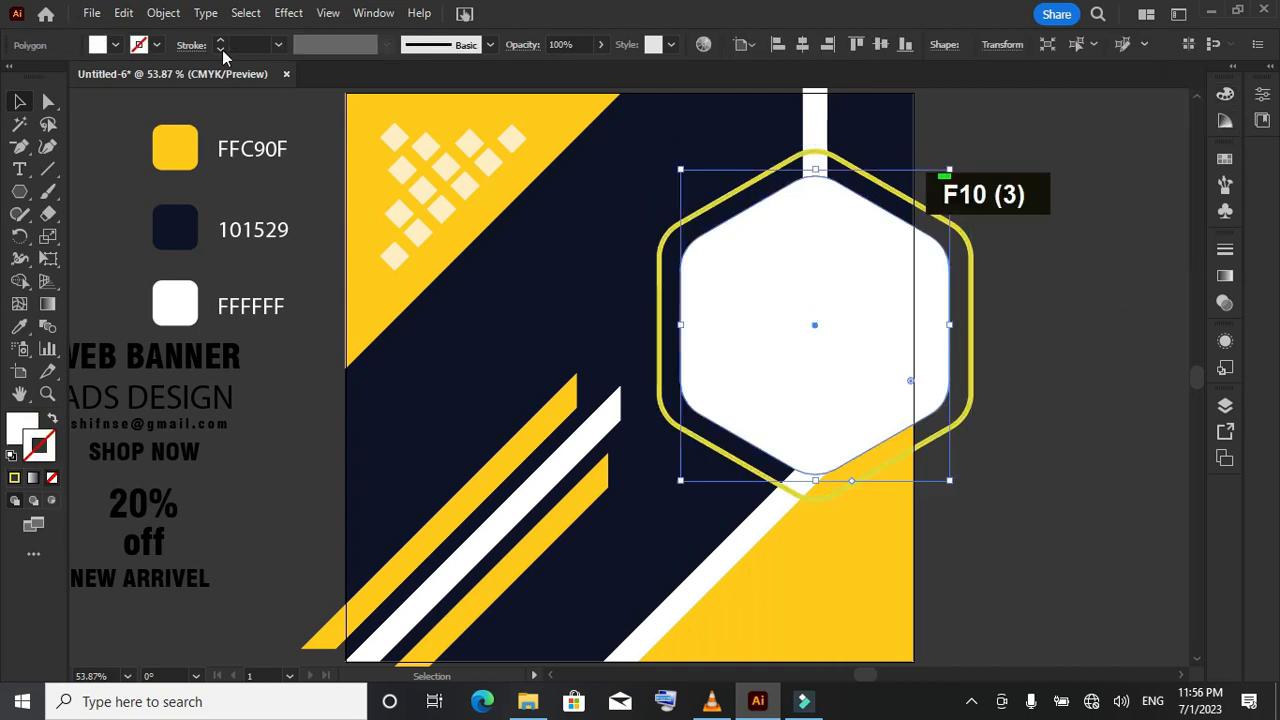
click(124, 16)
click(158, 102)
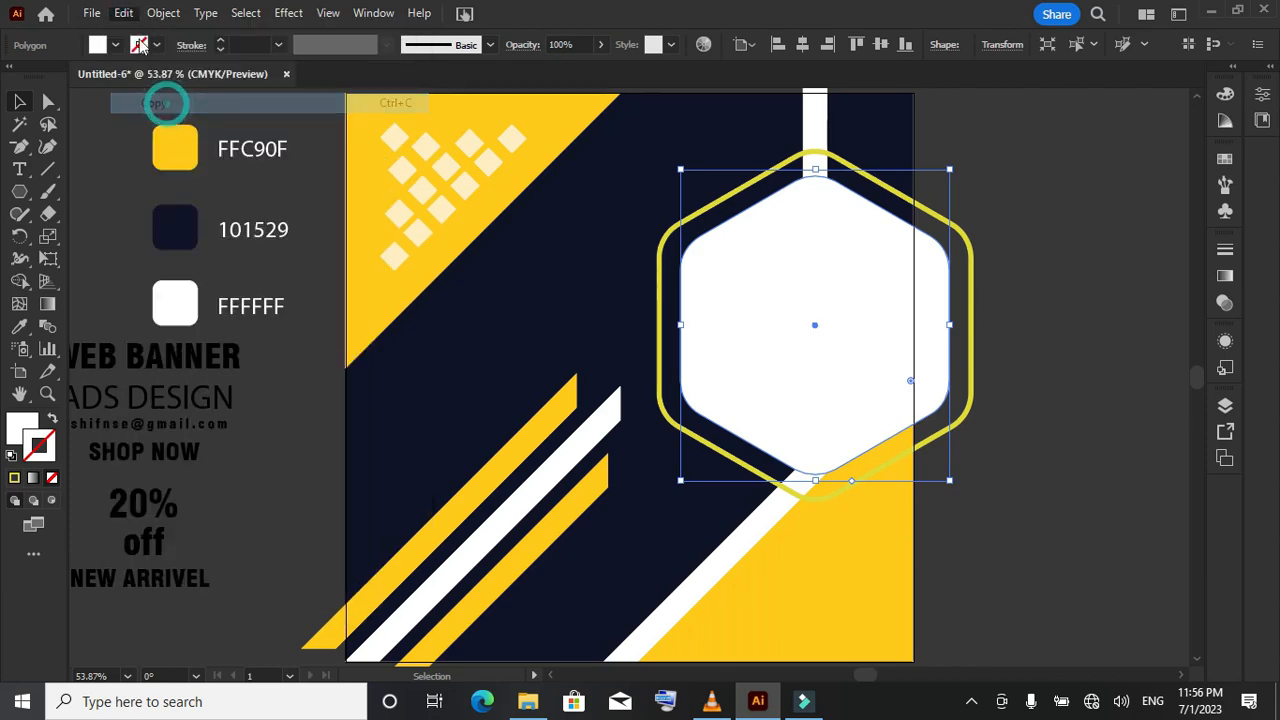
click(124, 16)
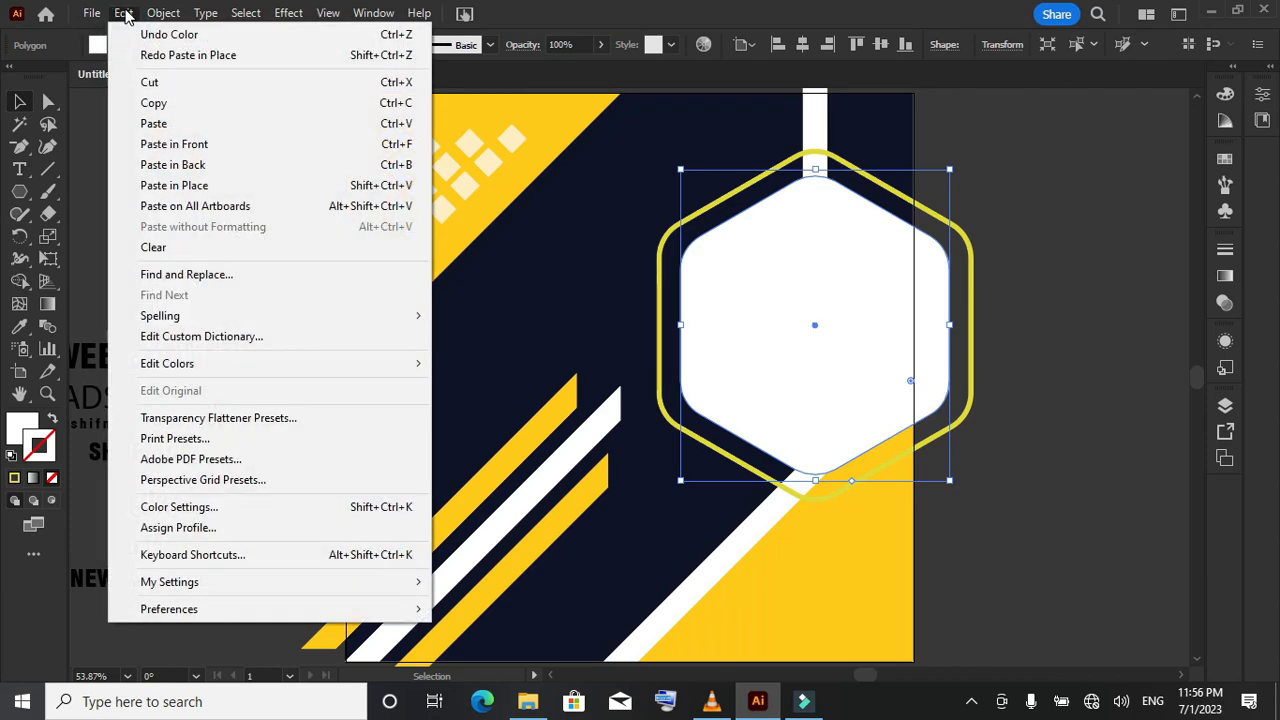
click(190, 145)
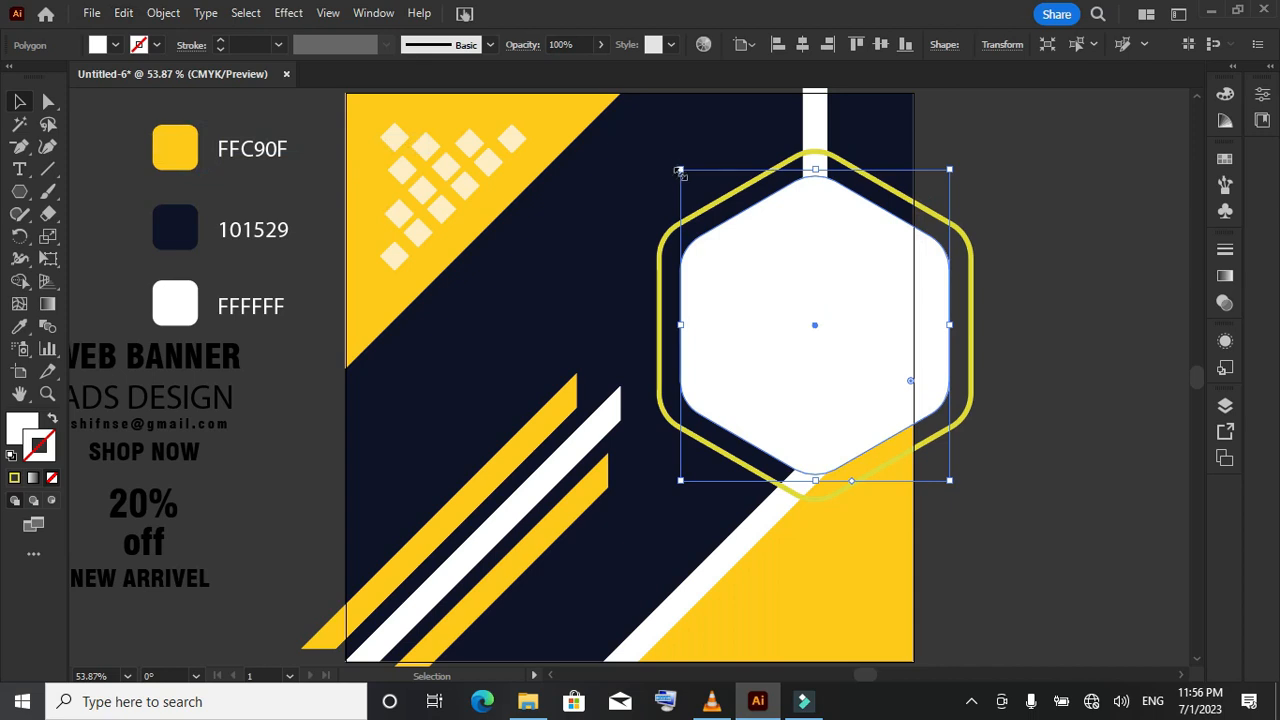
drag(679, 171, 776, 282)
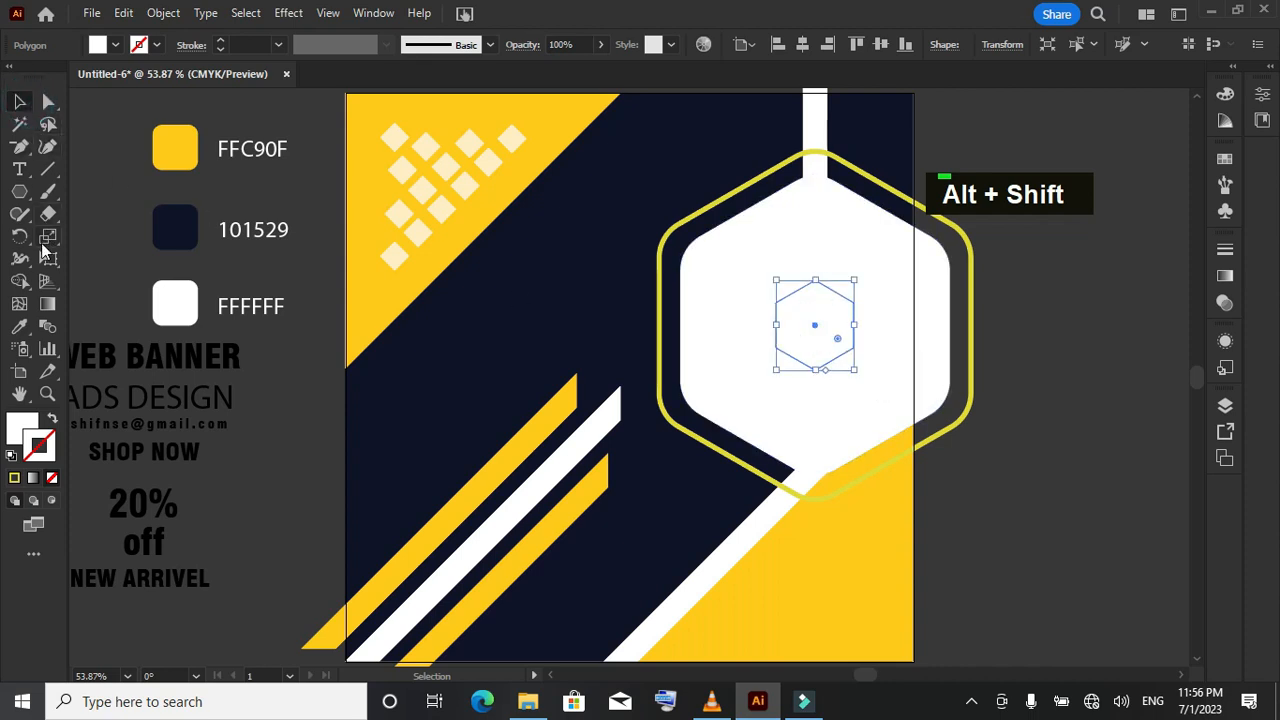
Fill the small hexagon with navy 101529, enlarge it slightly and place it over the white hexagon's lower edge
click(20, 327)
click(176, 229)
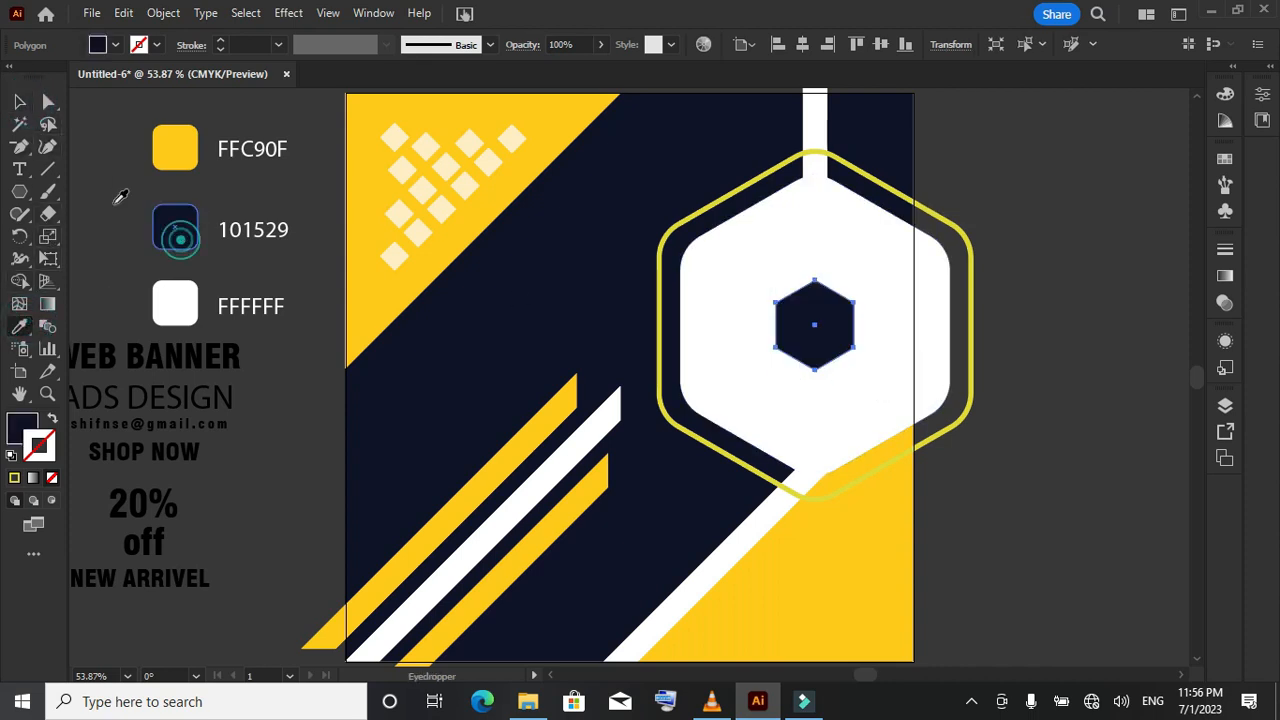
click(20, 101)
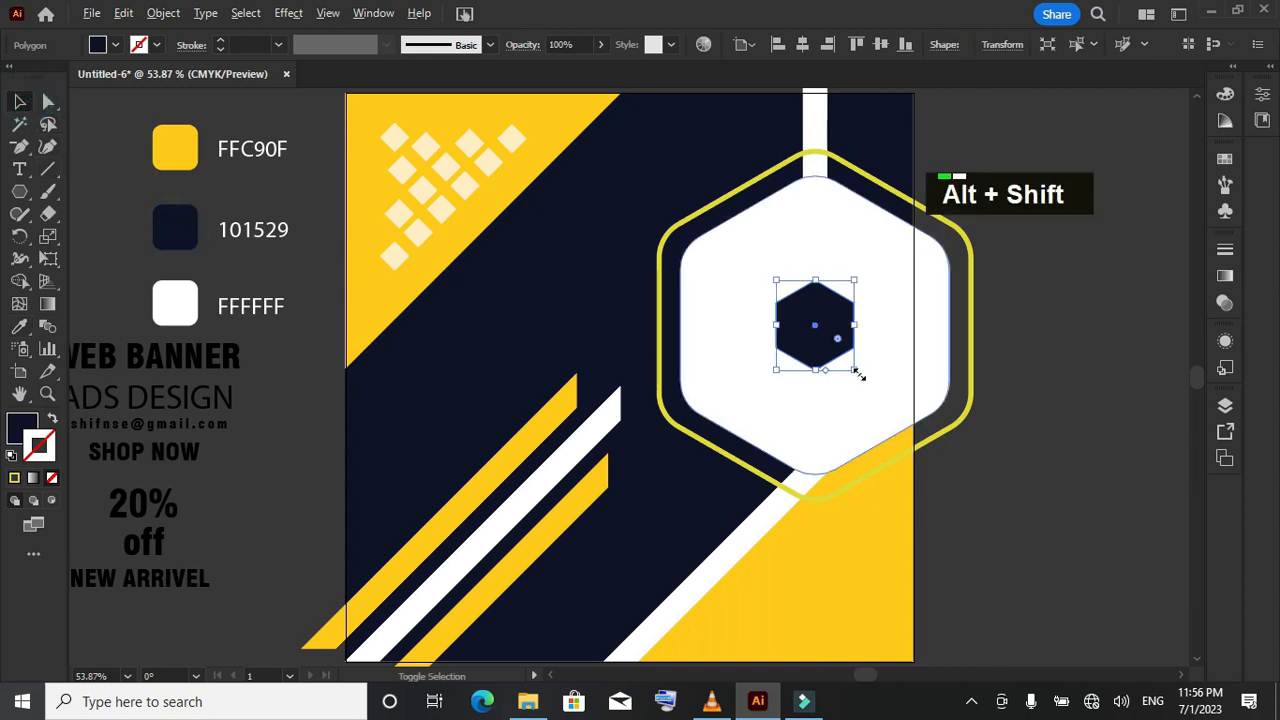
drag(855, 369, 872, 390)
drag(848, 334, 868, 472)
click(1040, 452)
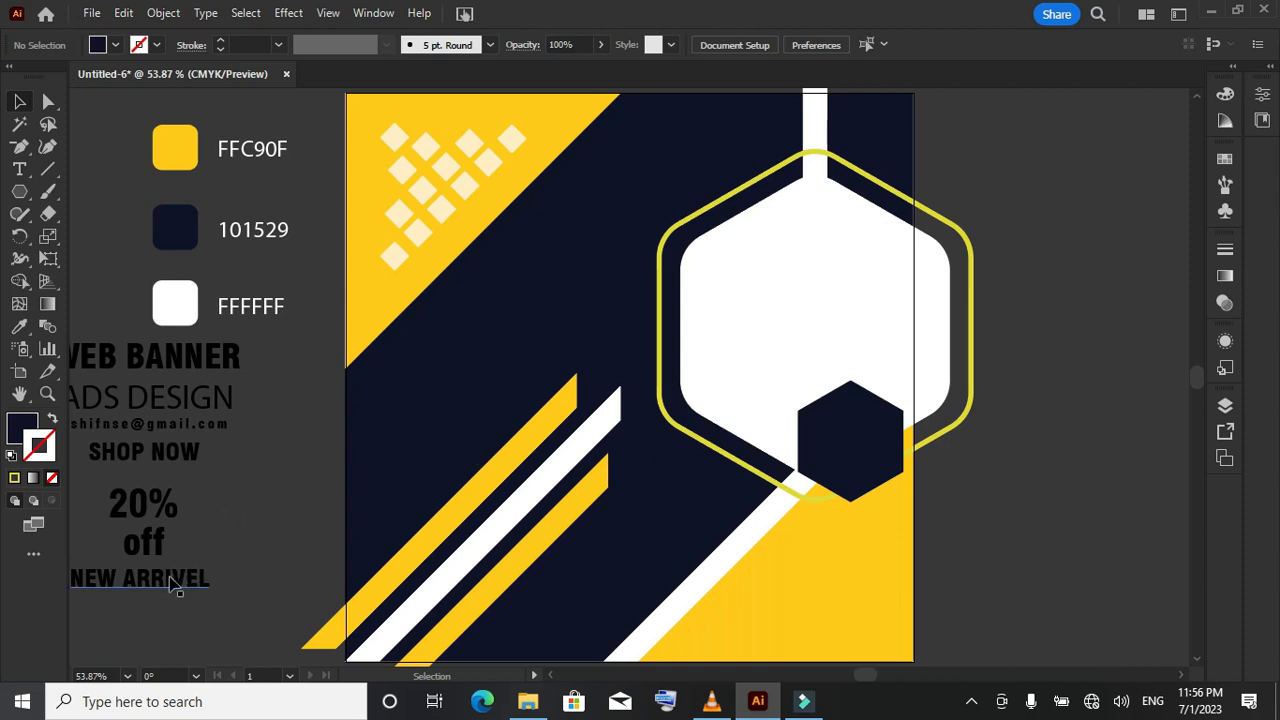
Place the NEW ARRIVEL text on the banner's top area, bring it to front and enlarge it to about 33 pt
drag(175, 588, 672, 166)
right_click(672, 166)
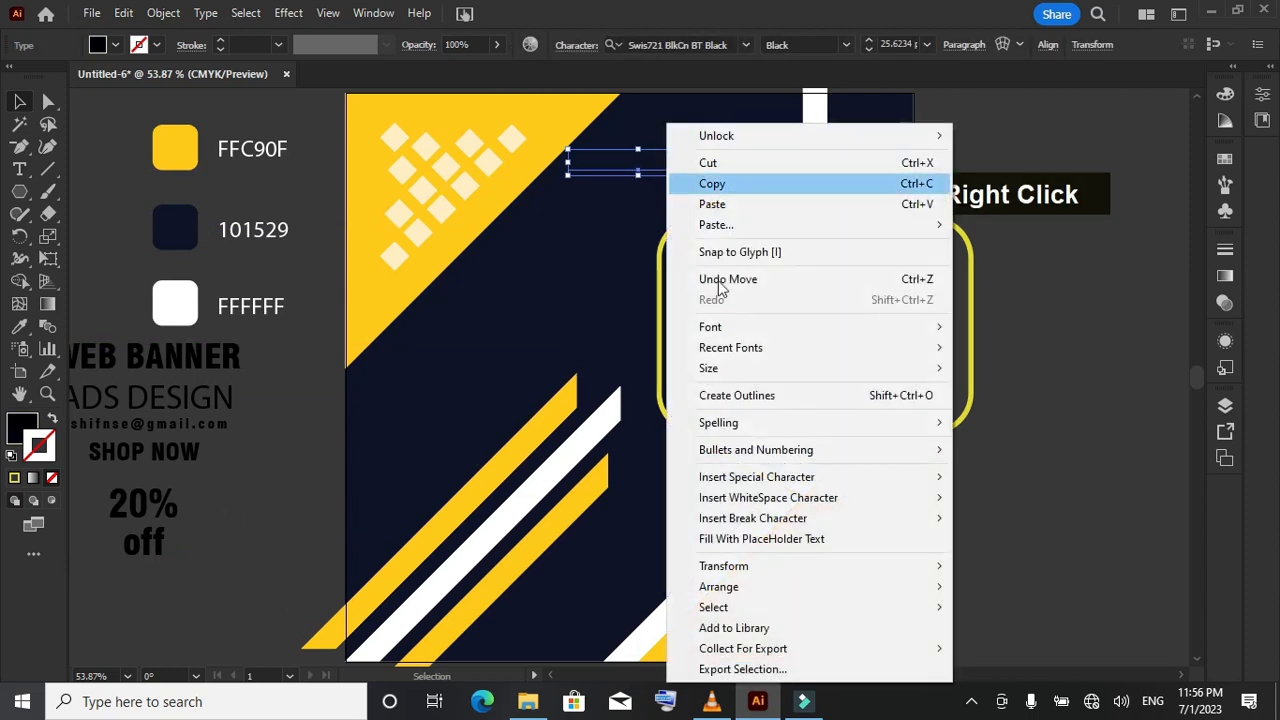
mouse_move(925, 590)
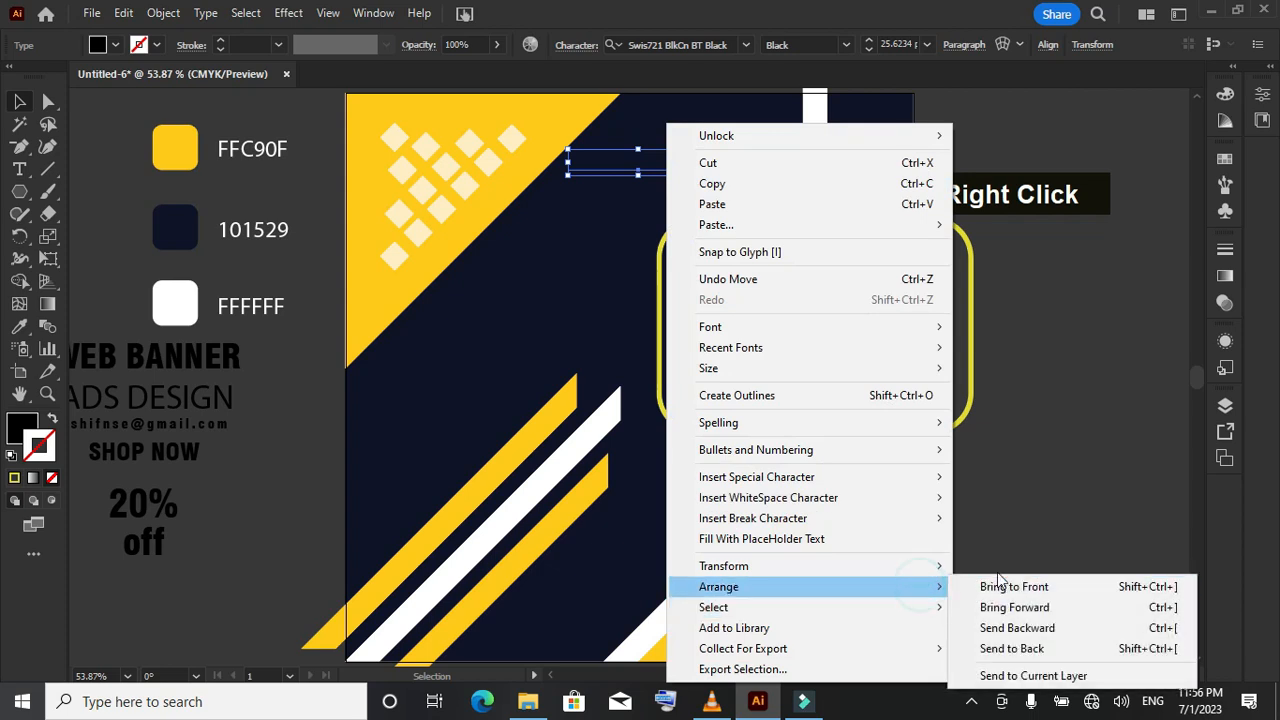
click(1007, 588)
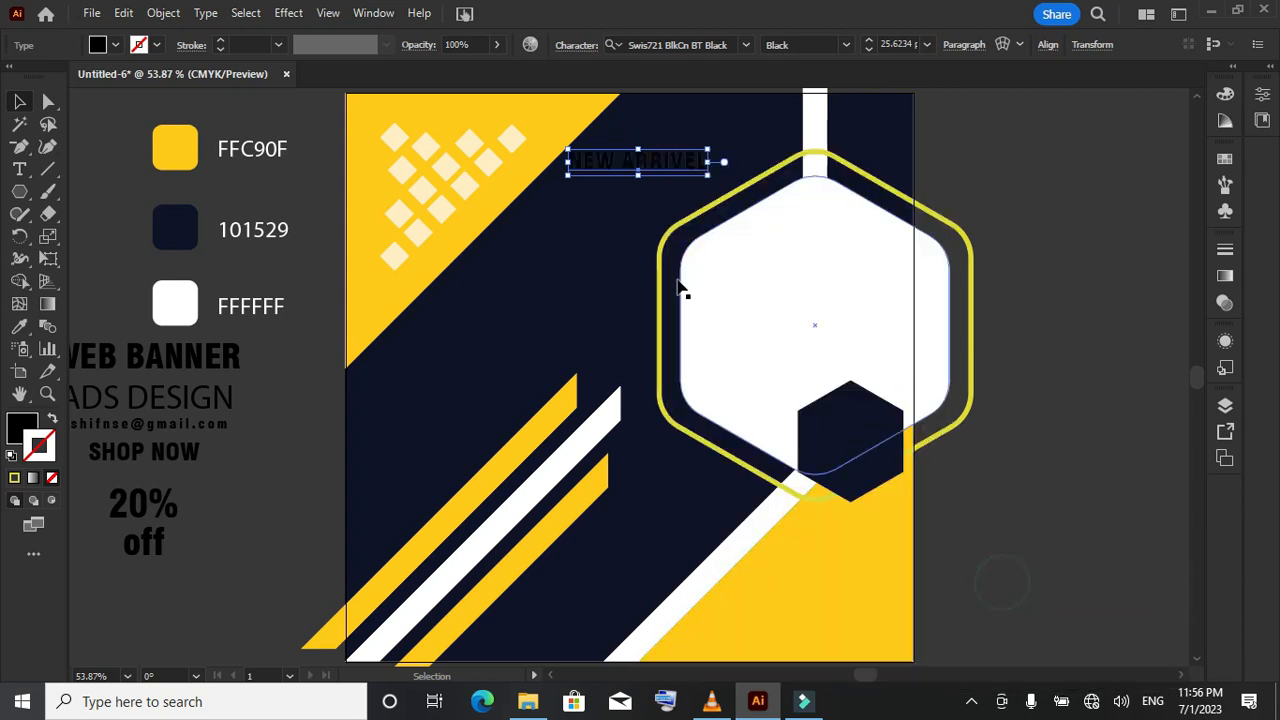
alt+shift+click(710, 178)
mouse_move(714, 178)
mouse_down()
mouse_move(727, 188)
mouse_move(720, 156)
mouse_up()
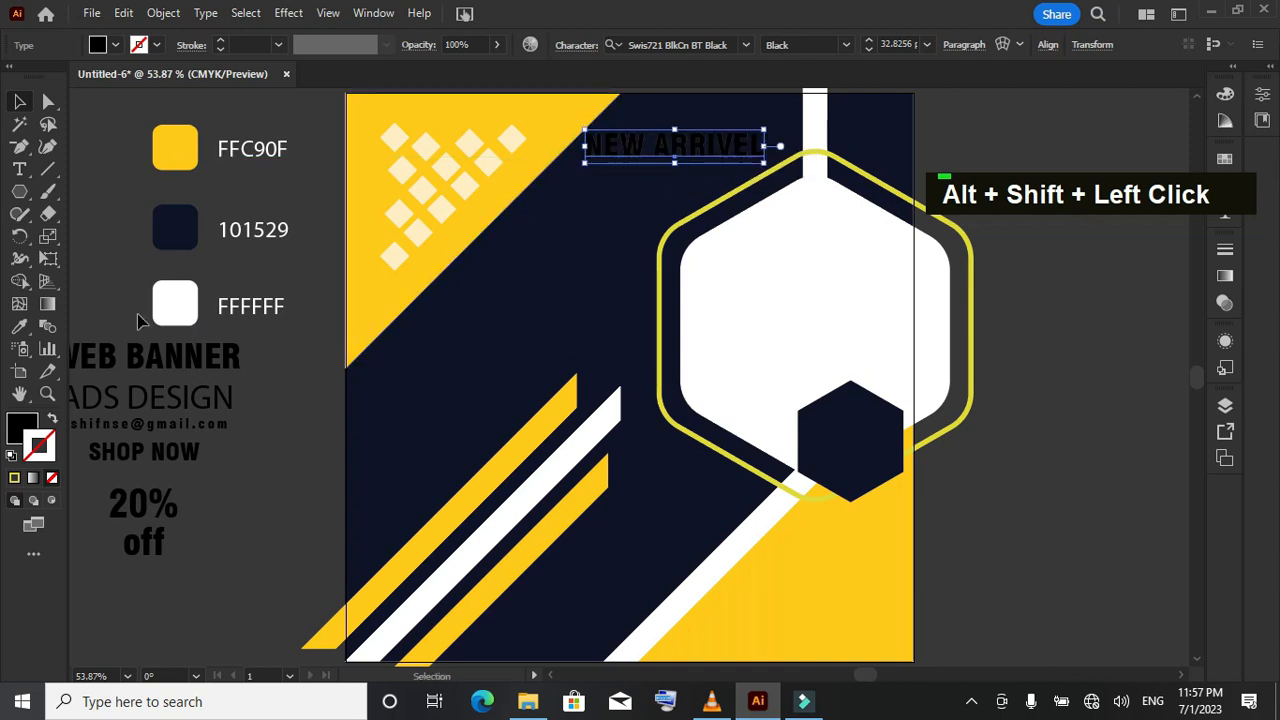
Color the NEW ARRIVEL text with the yellow FFC90F sample
click(20, 328)
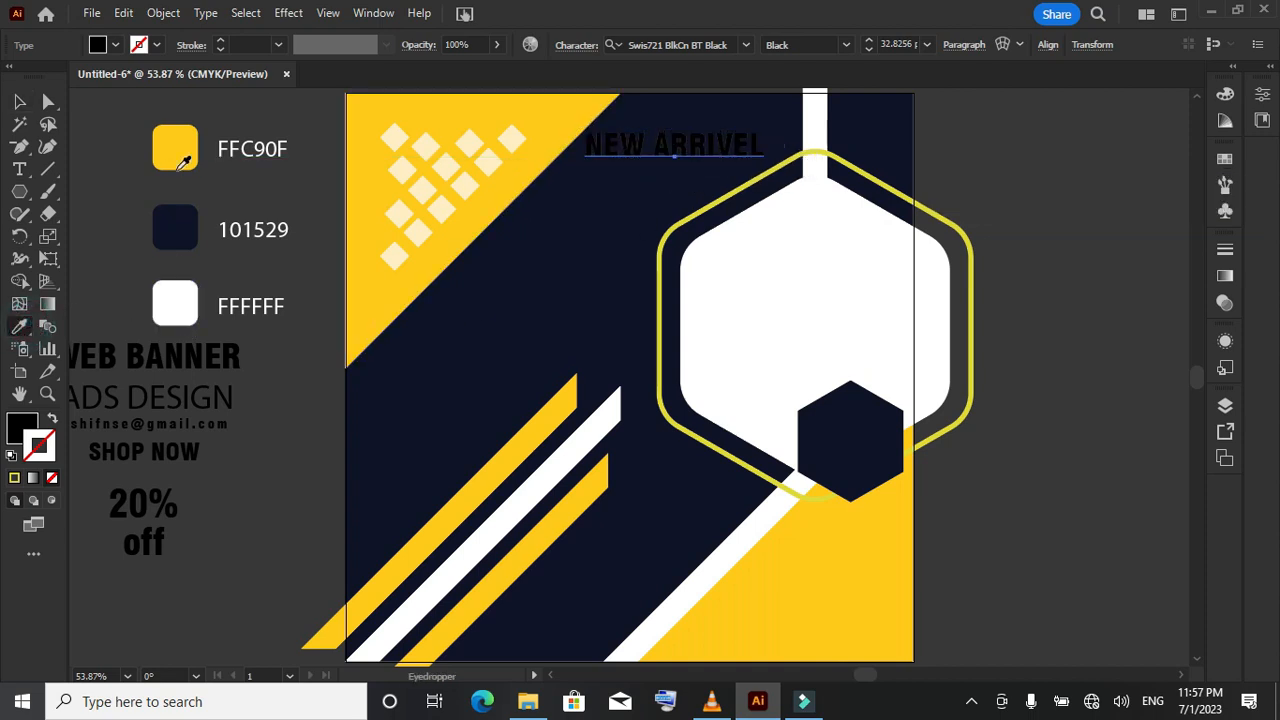
click(176, 154)
key(v)
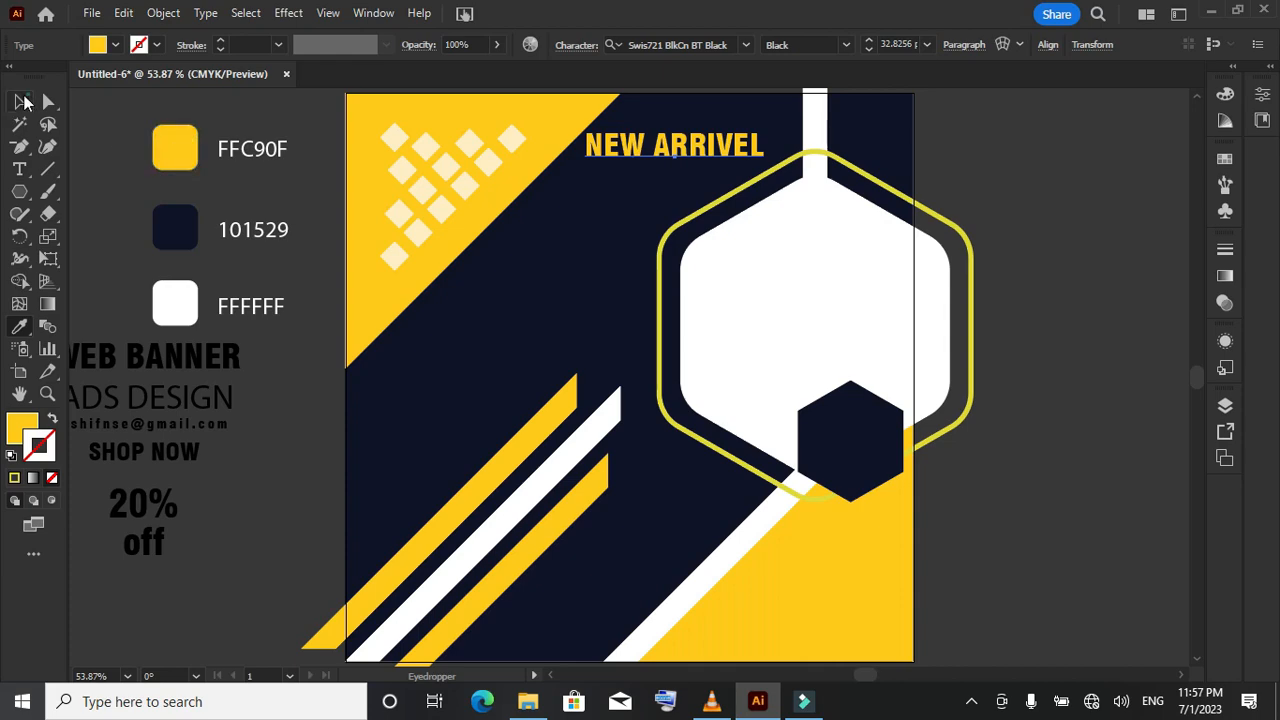
click(286, 380)
Bring the WEB BANNER ADS DESIGN text to front, color it white FFFFFF and place it left of the hexagon frame
click(222, 365)
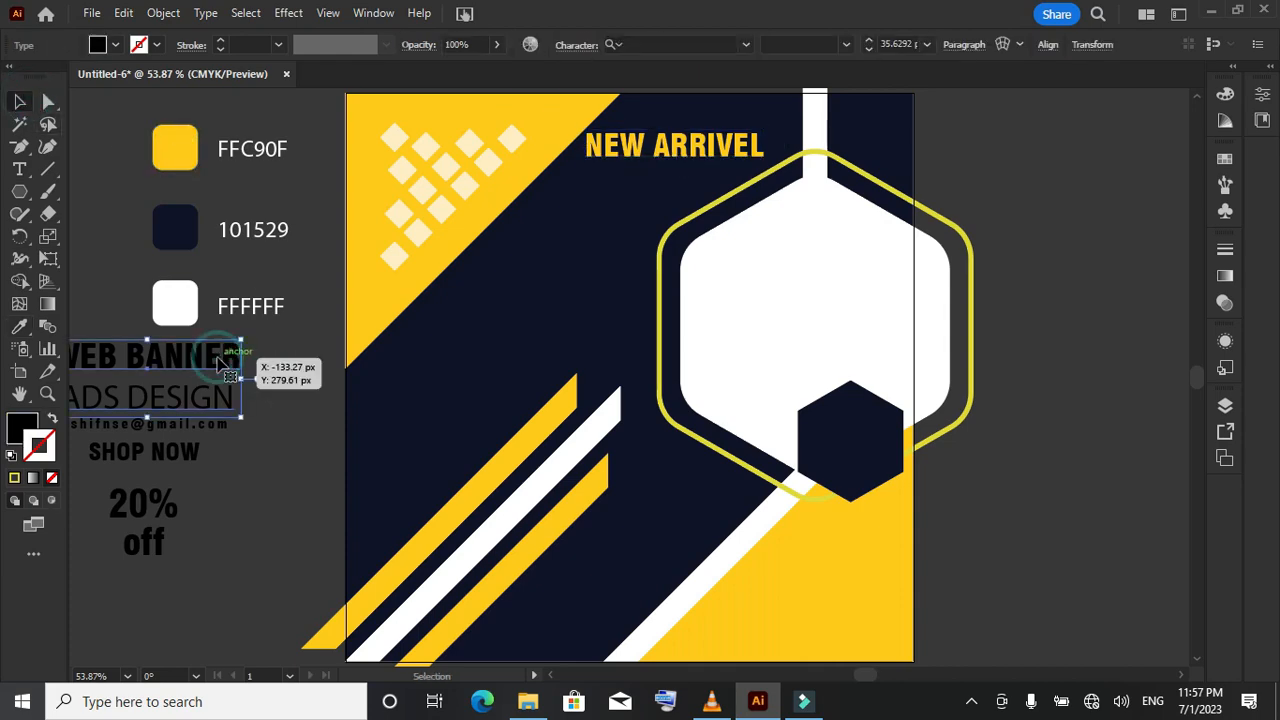
right_click(222, 365)
mouse_move(490, 592)
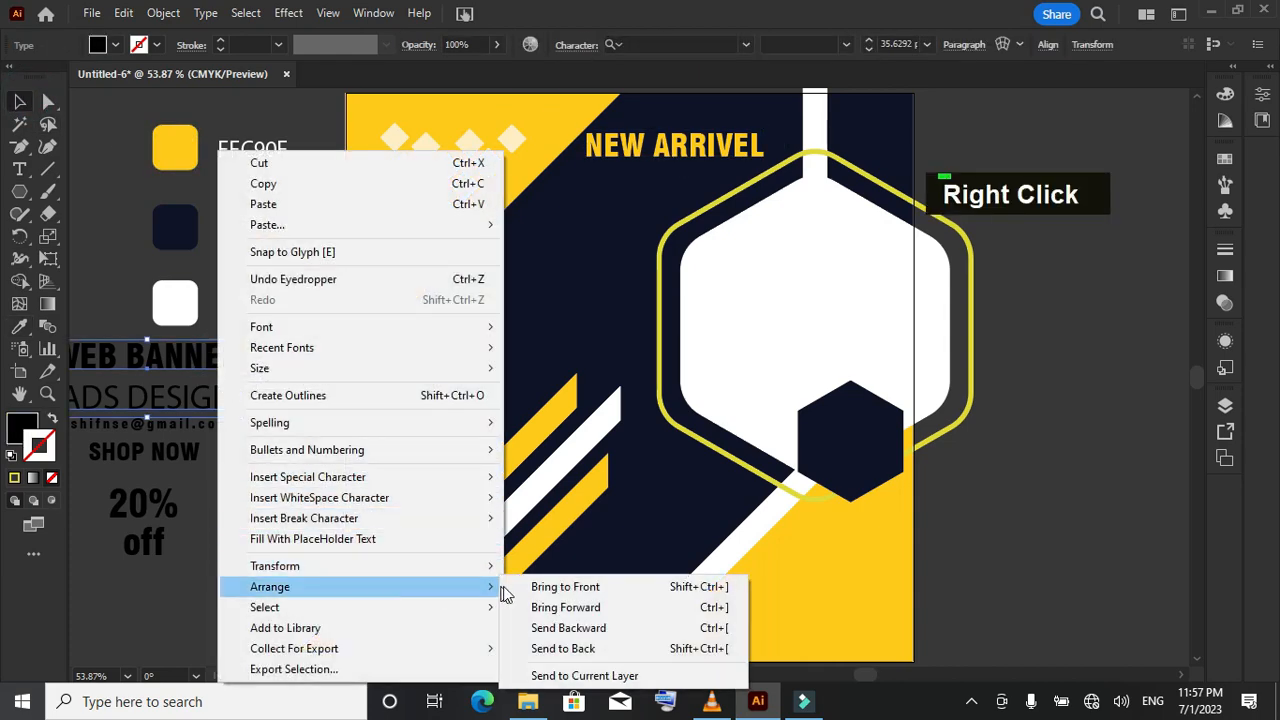
click(534, 589)
key(i)
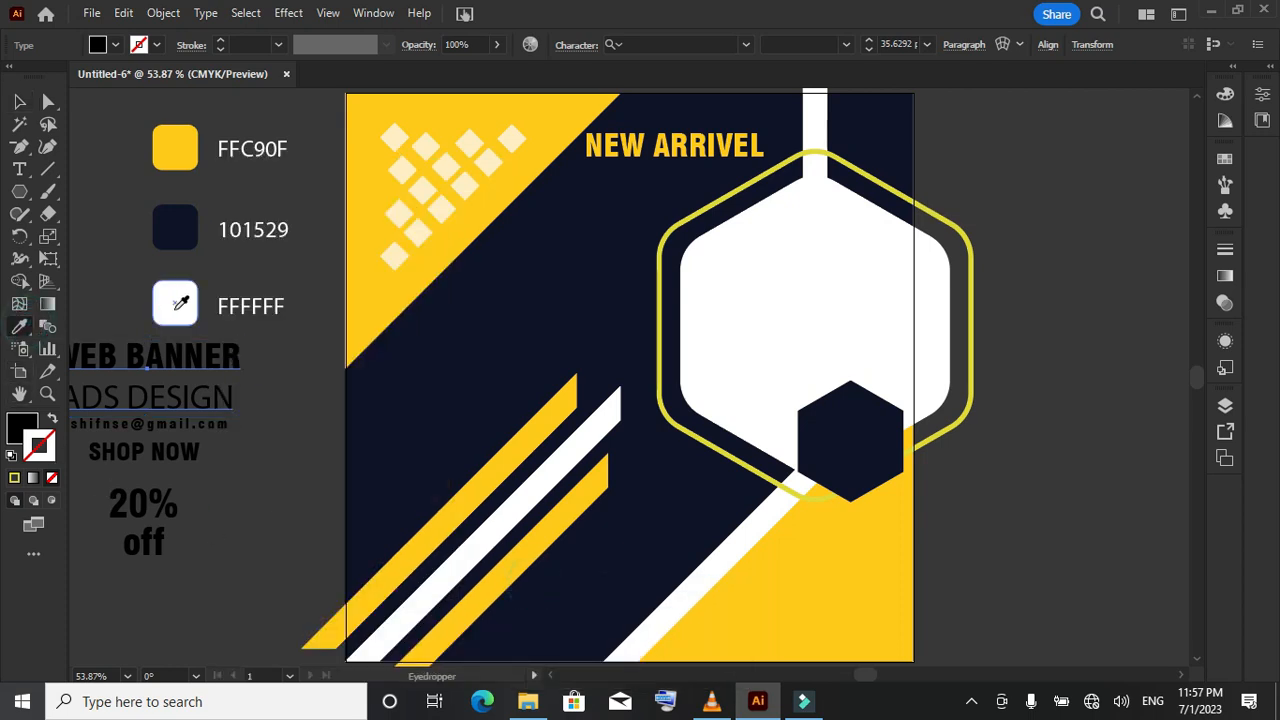
click(175, 305)
click(19, 101)
drag(155, 363, 566, 287)
Bring the e-mail address text to front, color it yellow FFC90F and place it directly under ADS DESIGN
click(217, 430)
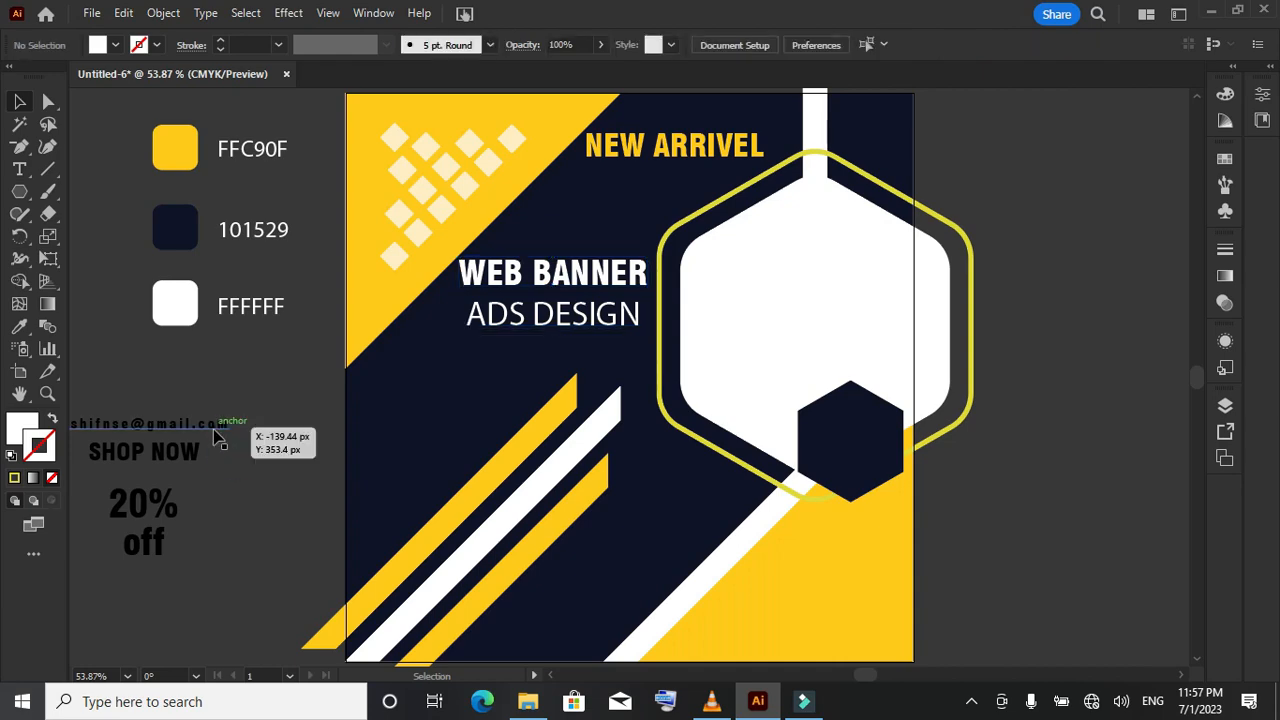
right_click(217, 430)
mouse_move(470, 590)
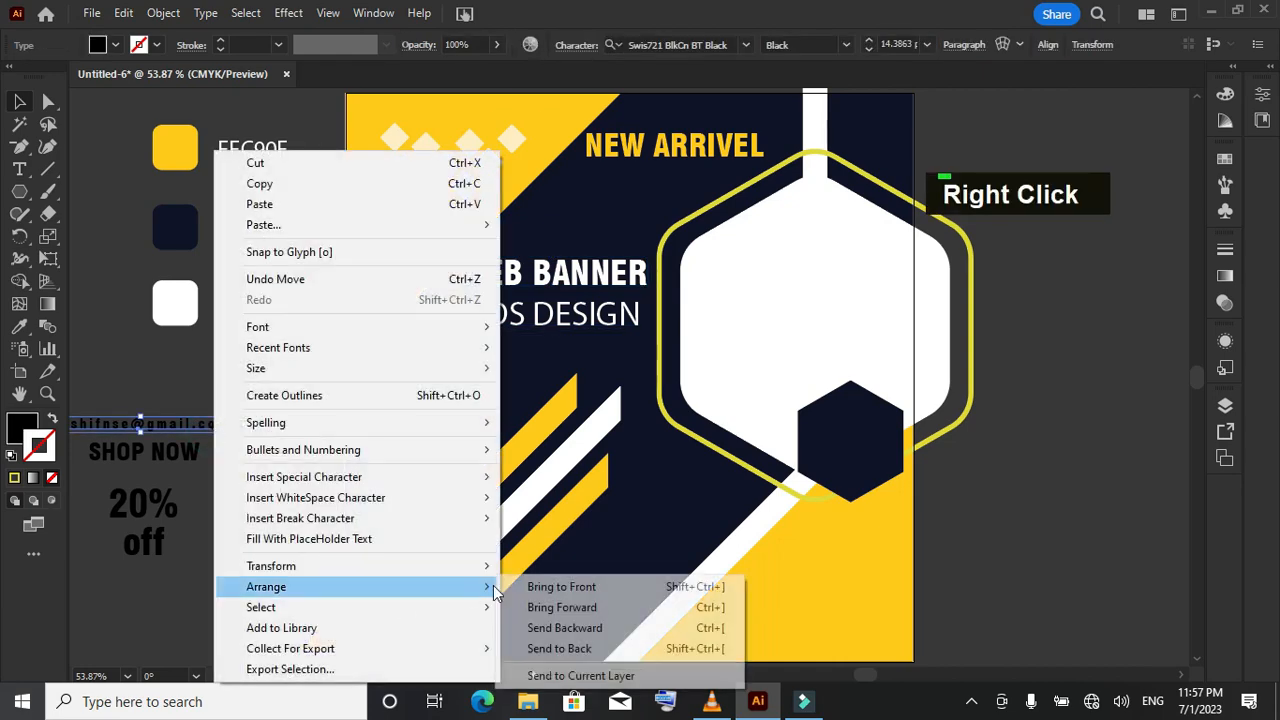
click(530, 587)
click(22, 329)
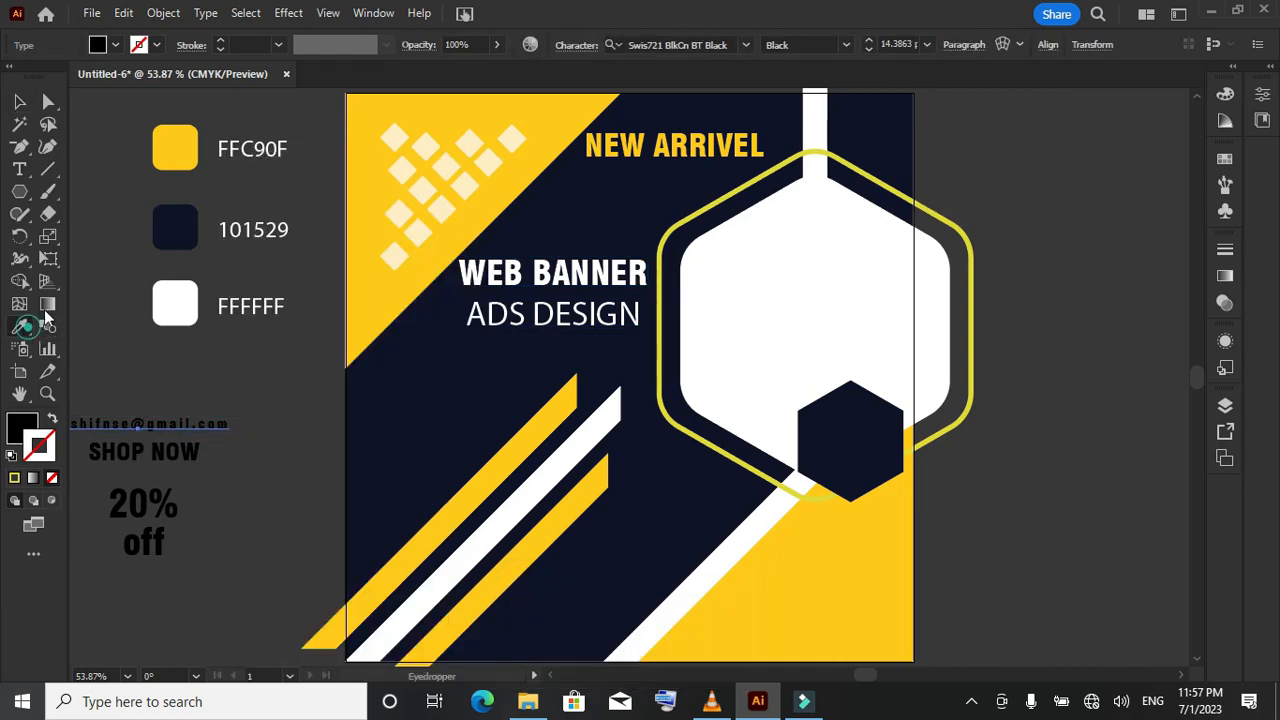
click(168, 148)
click(24, 103)
drag(176, 428, 588, 344)
drag(577, 343, 576, 346)
Center the WEB BANNER ADS DESIGN text and the e-mail line horizontally on each other
shift+click(562, 277)
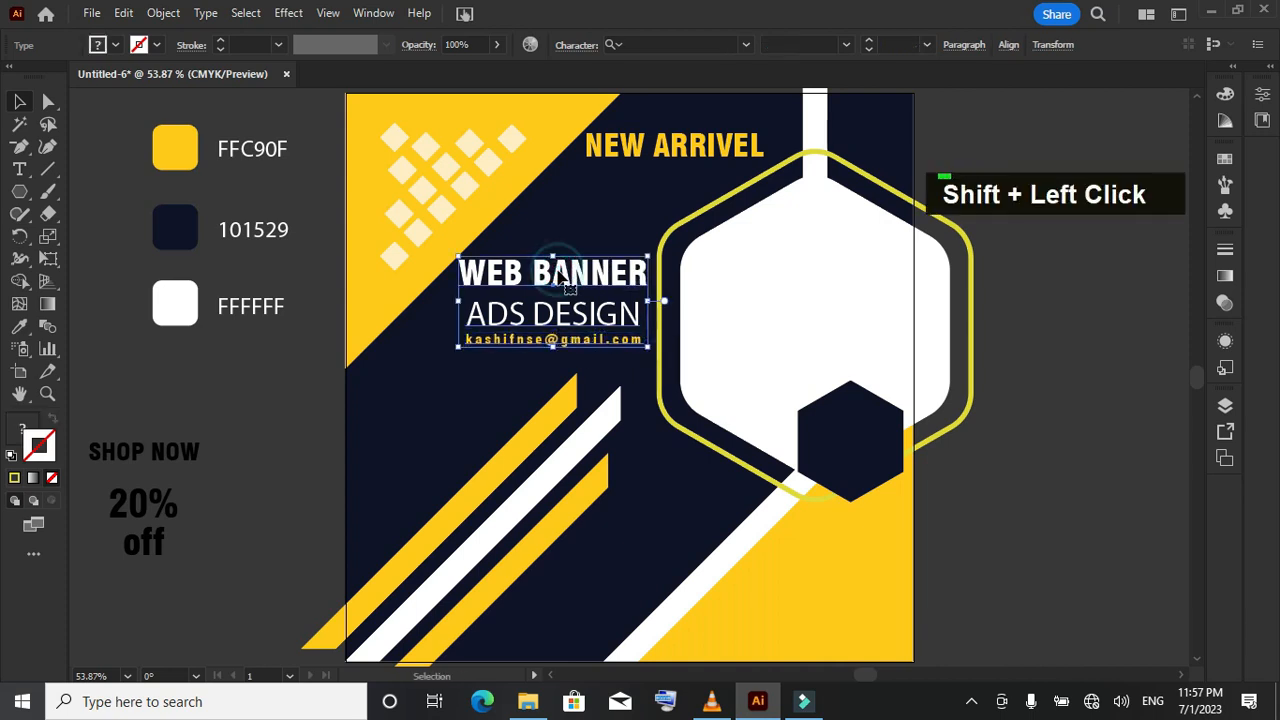
click(1008, 45)
click(853, 103)
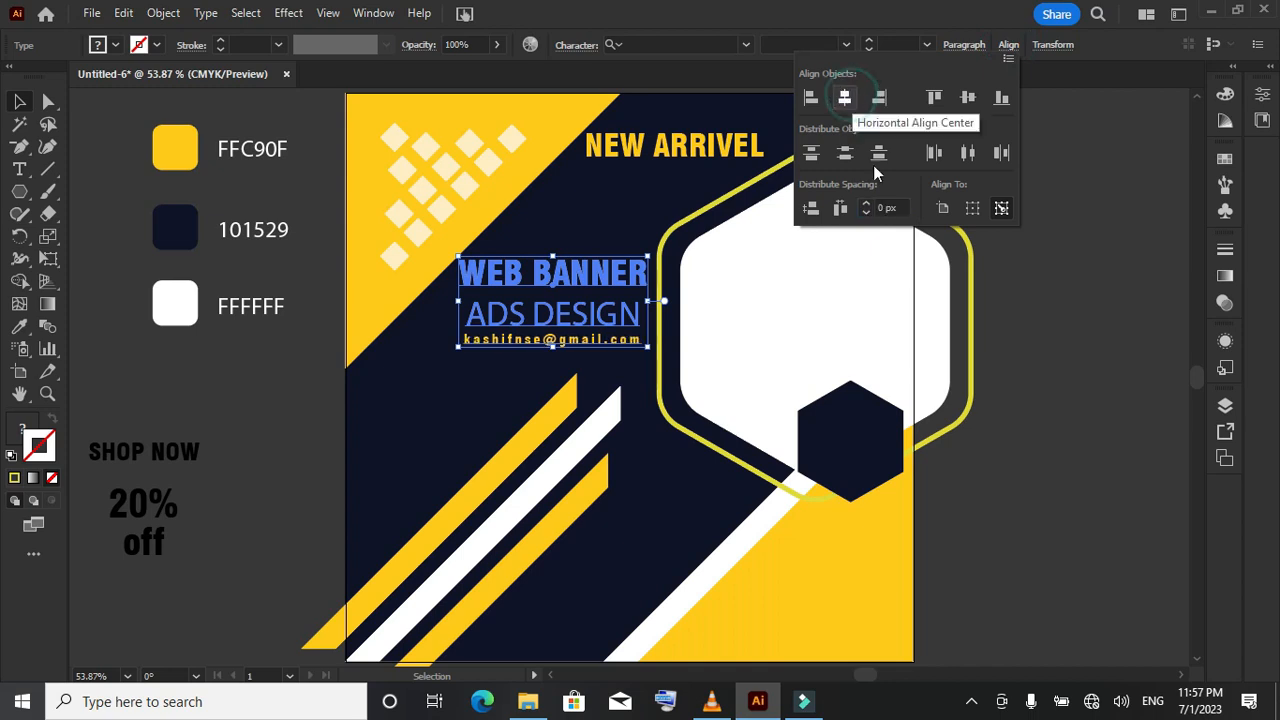
click(1097, 278)
click(1094, 280)
Reduce the line spacing of the WEB BANNER ADS DESIGN text to 36 pt
drag(637, 318, 603, 233)
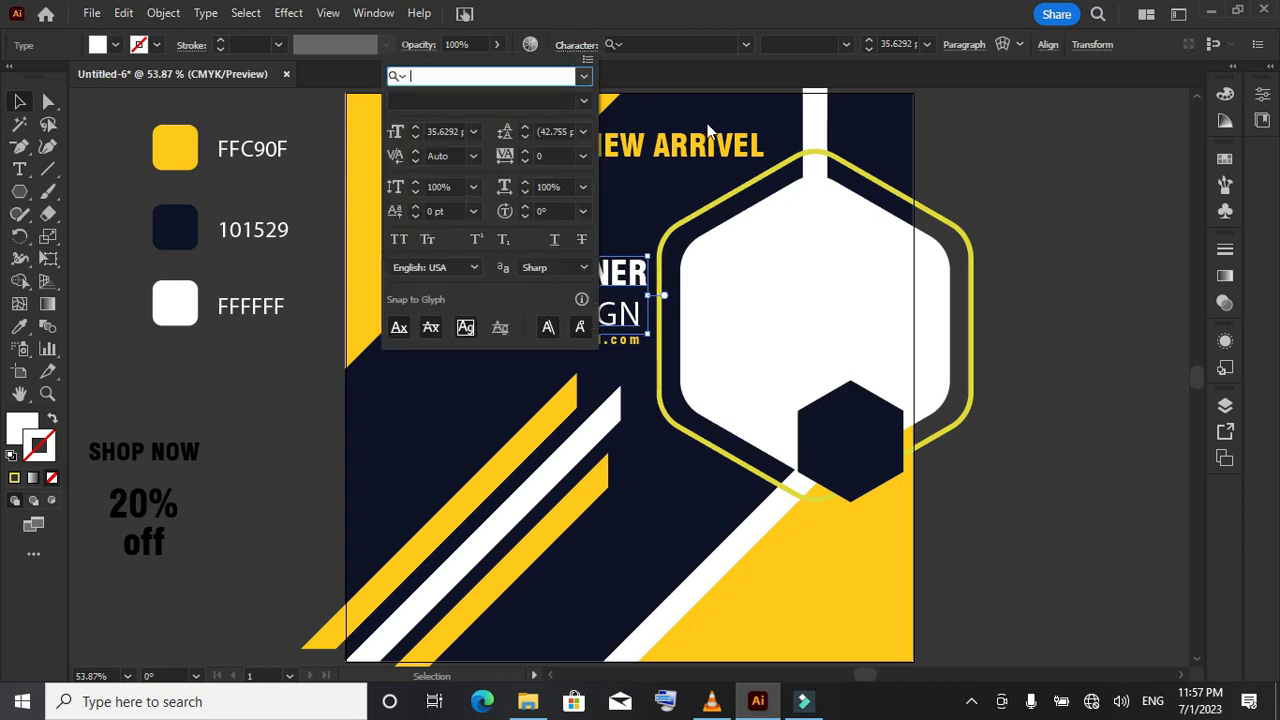
double_click(524, 133)
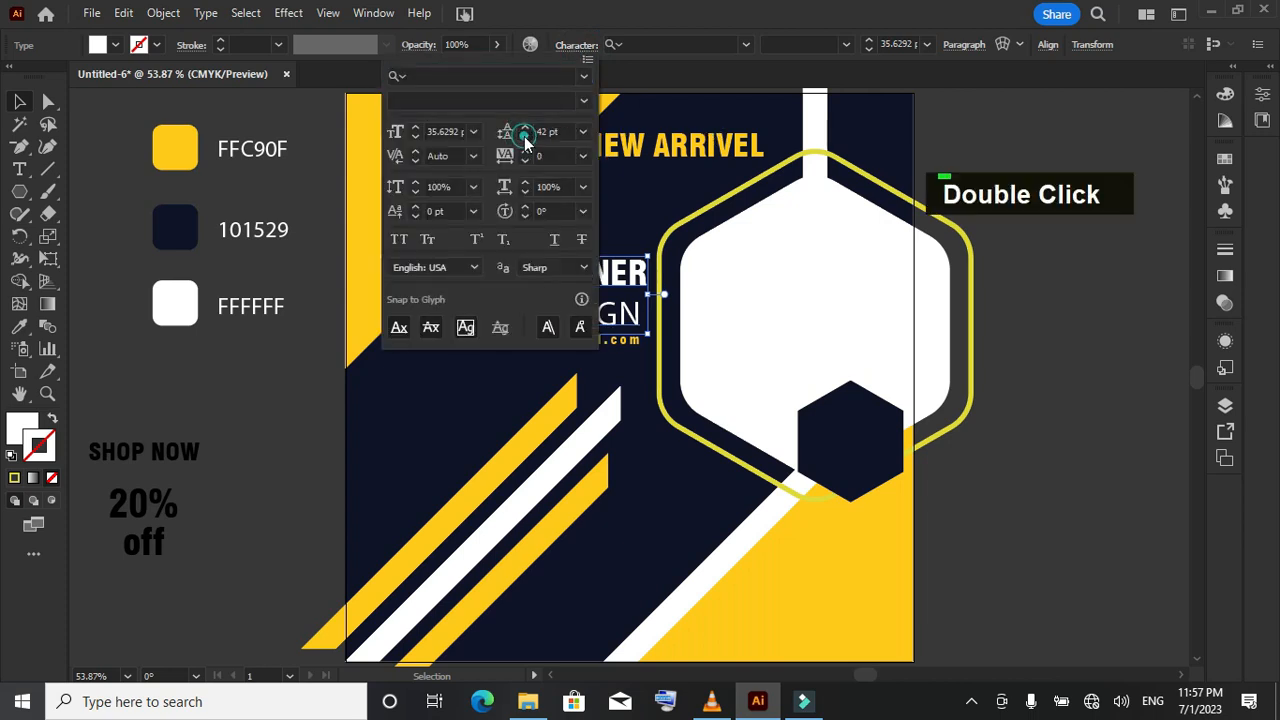
click(524, 137)
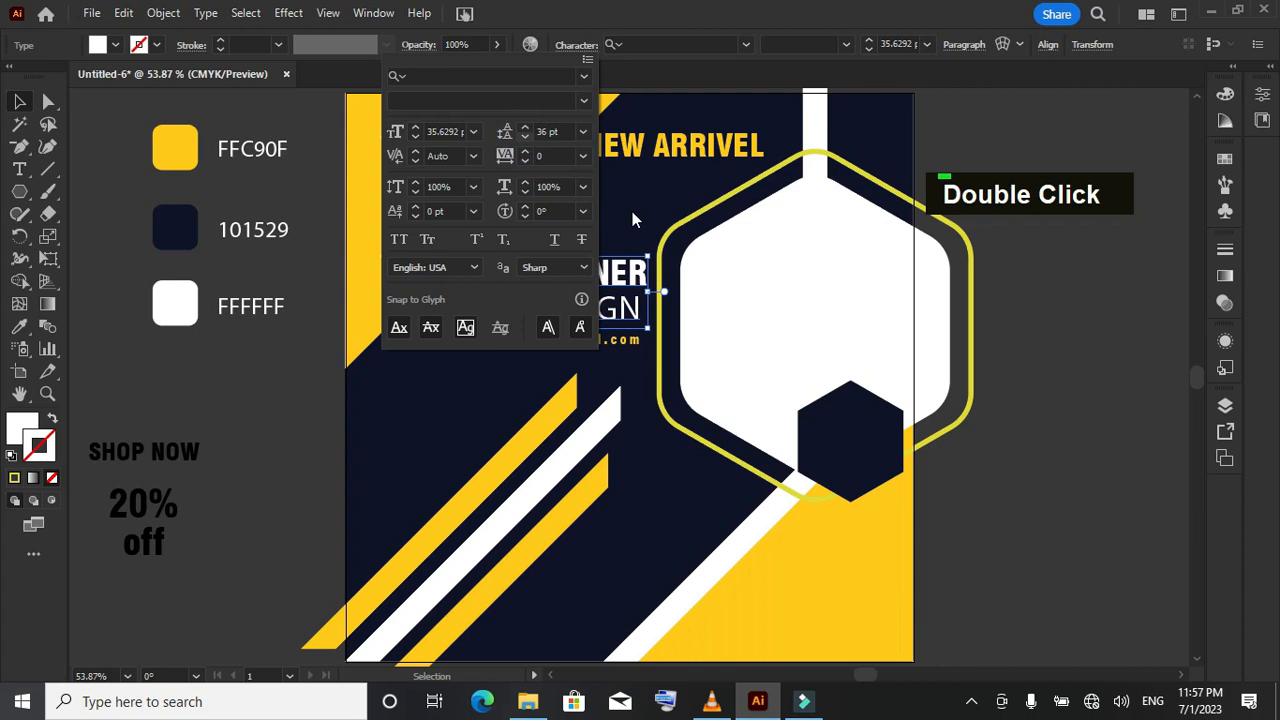
click(1101, 345)
Nudge the e-mail line slightly up, closer to ADS DESIGN
click(603, 342)
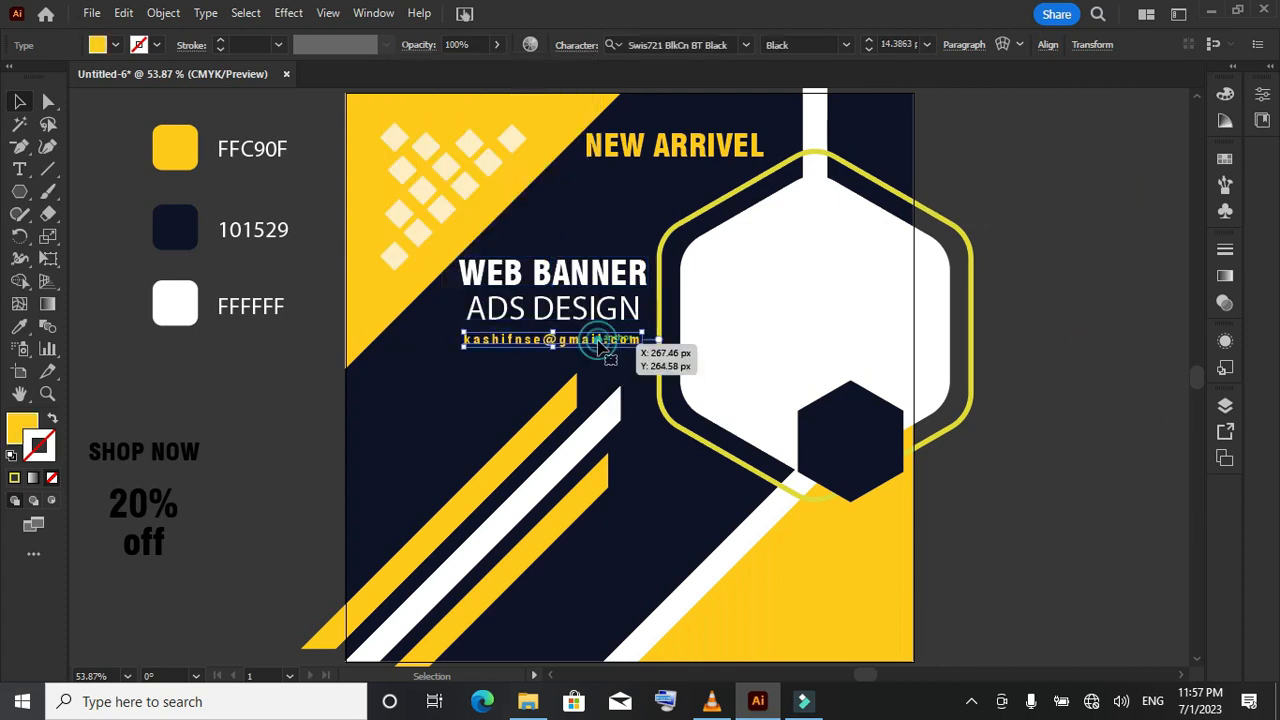
key(Up)
key(Up)
key(Up)
key(Up)
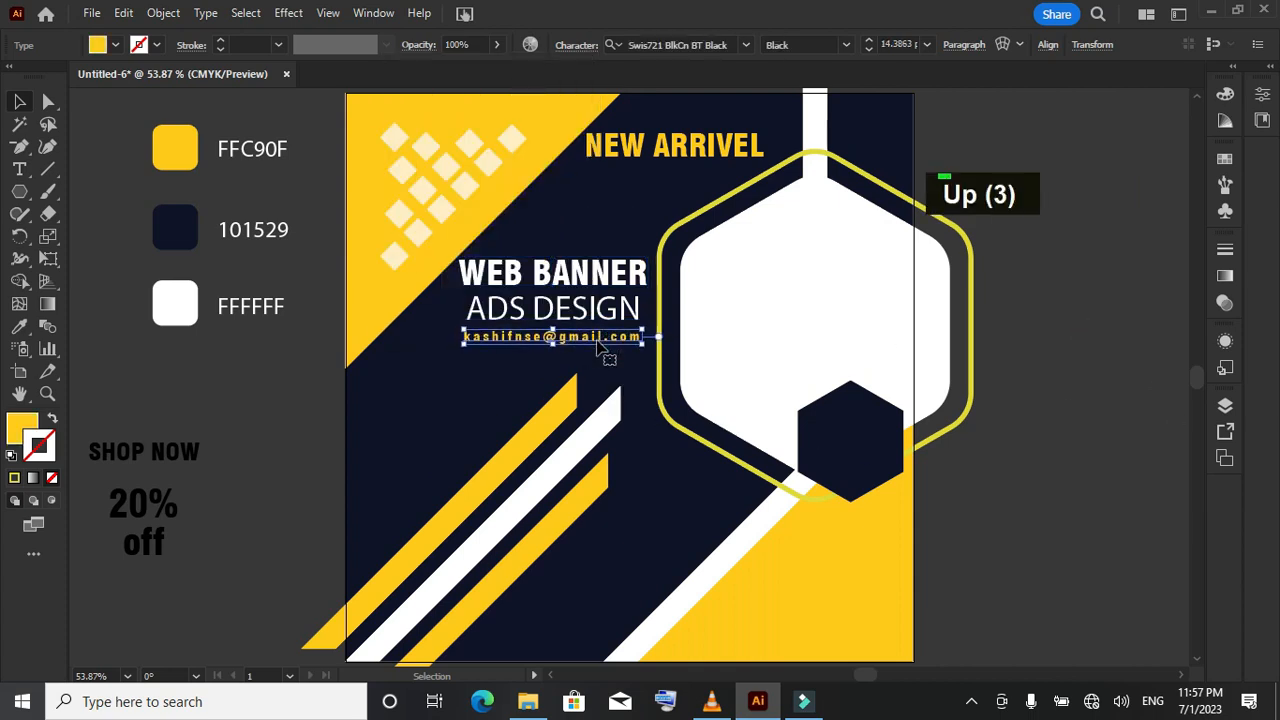
click(279, 412)
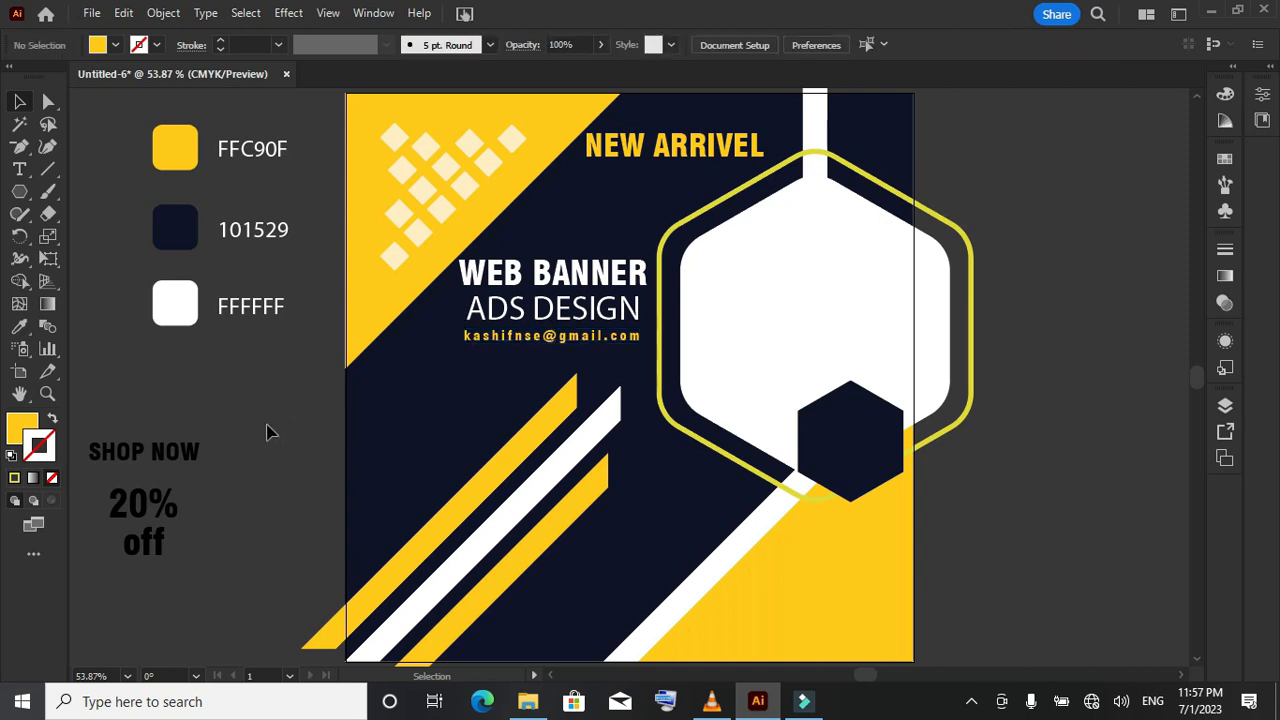
Draw a small yellow button rectangle between the diagonal stripes and the navy hexagon
right_click(22, 193)
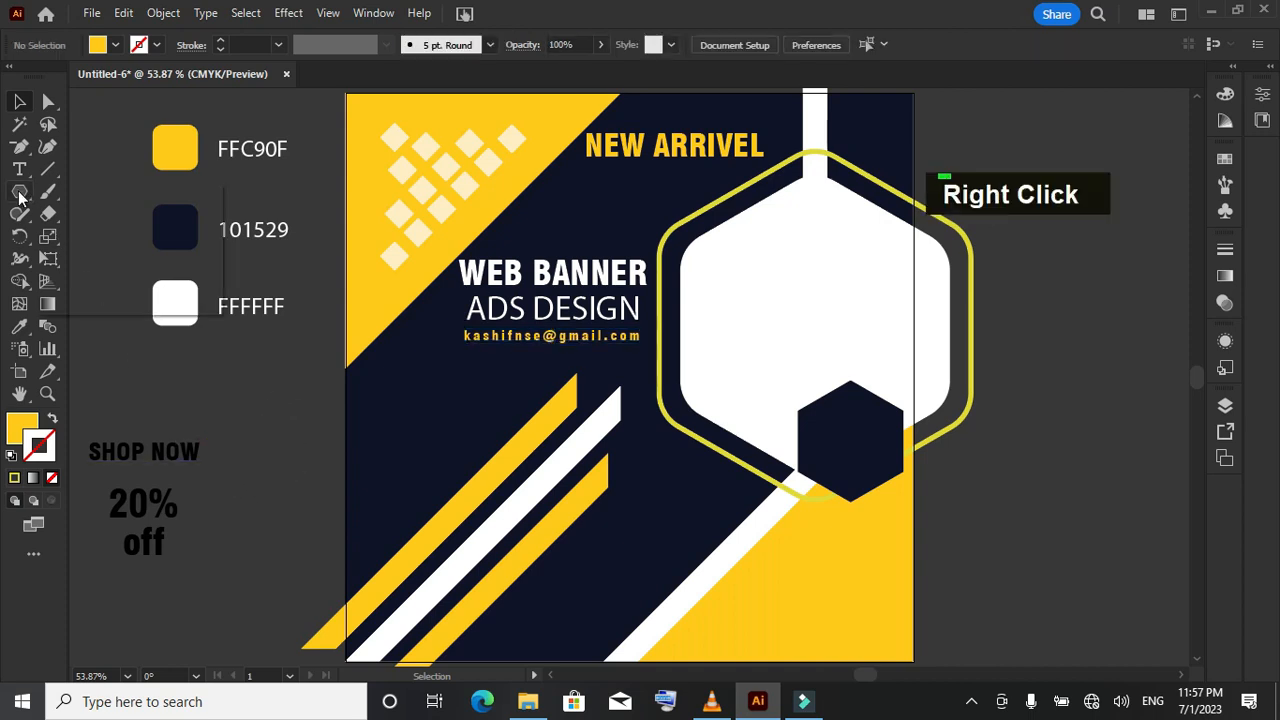
click(100, 190)
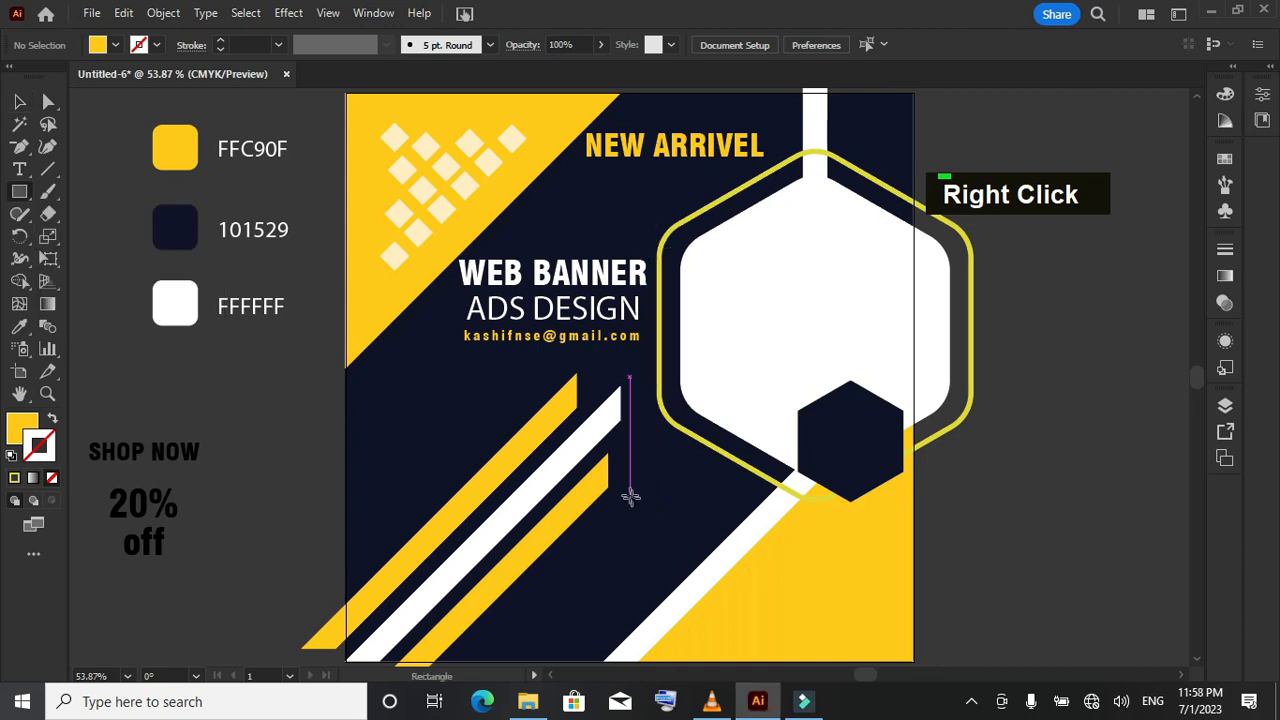
drag(621, 459, 725, 497)
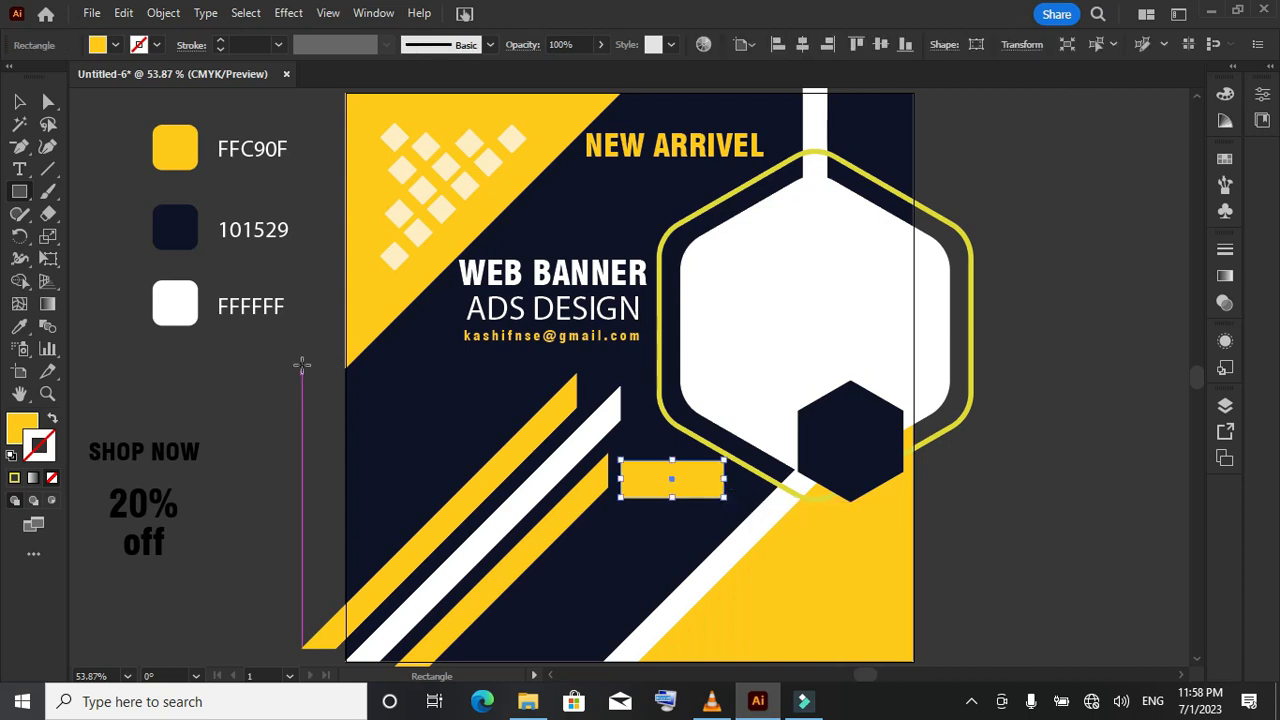
Round the yellow rectangle's corners, enlarge it slightly and move it a little lower beside the white diagonal stripe
click(48, 100)
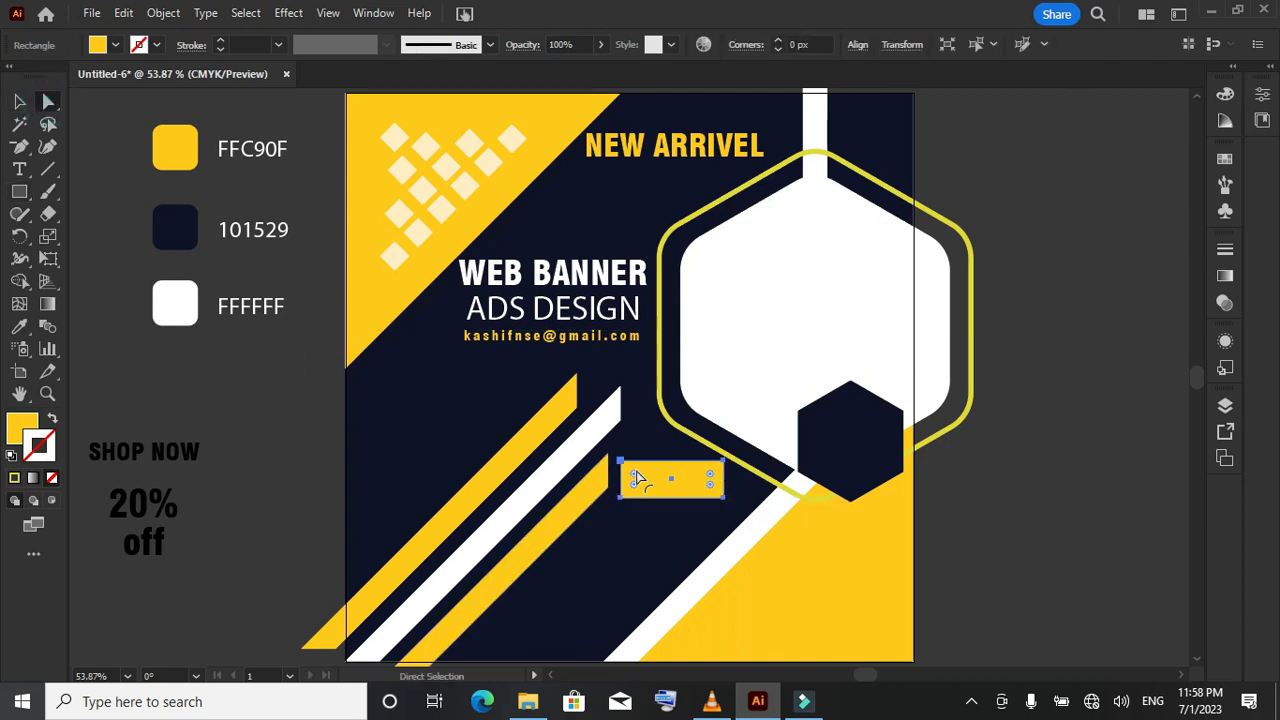
drag(630, 472, 738, 530)
click(22, 103)
click(302, 444)
click(247, 524)
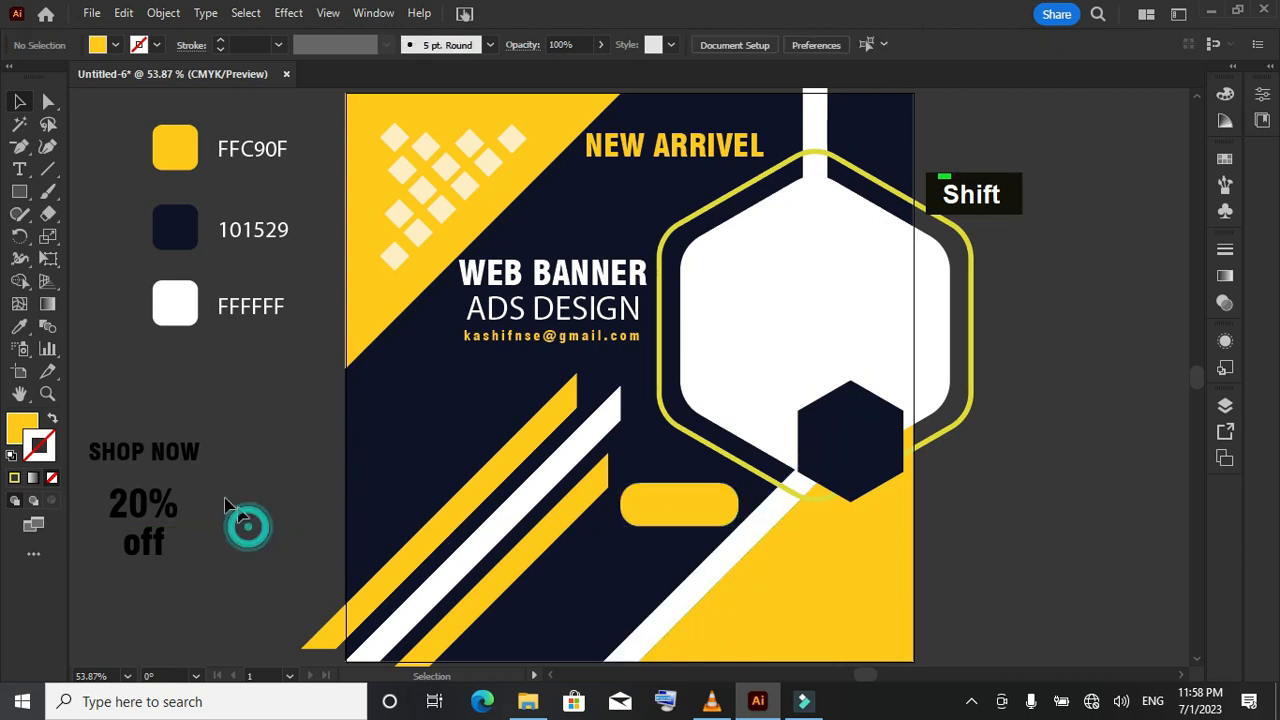
Bring the SHOP NOW text in front of all other artwork
right_click(160, 466)
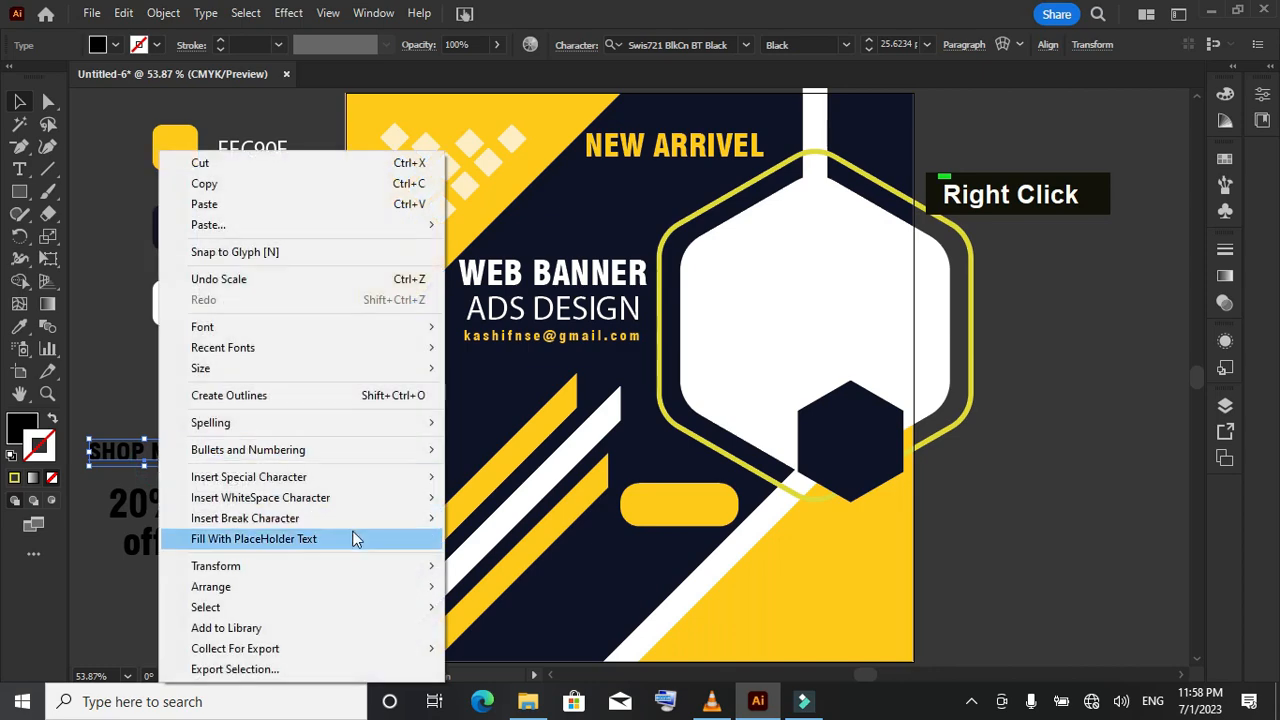
mouse_move(405, 588)
click(477, 590)
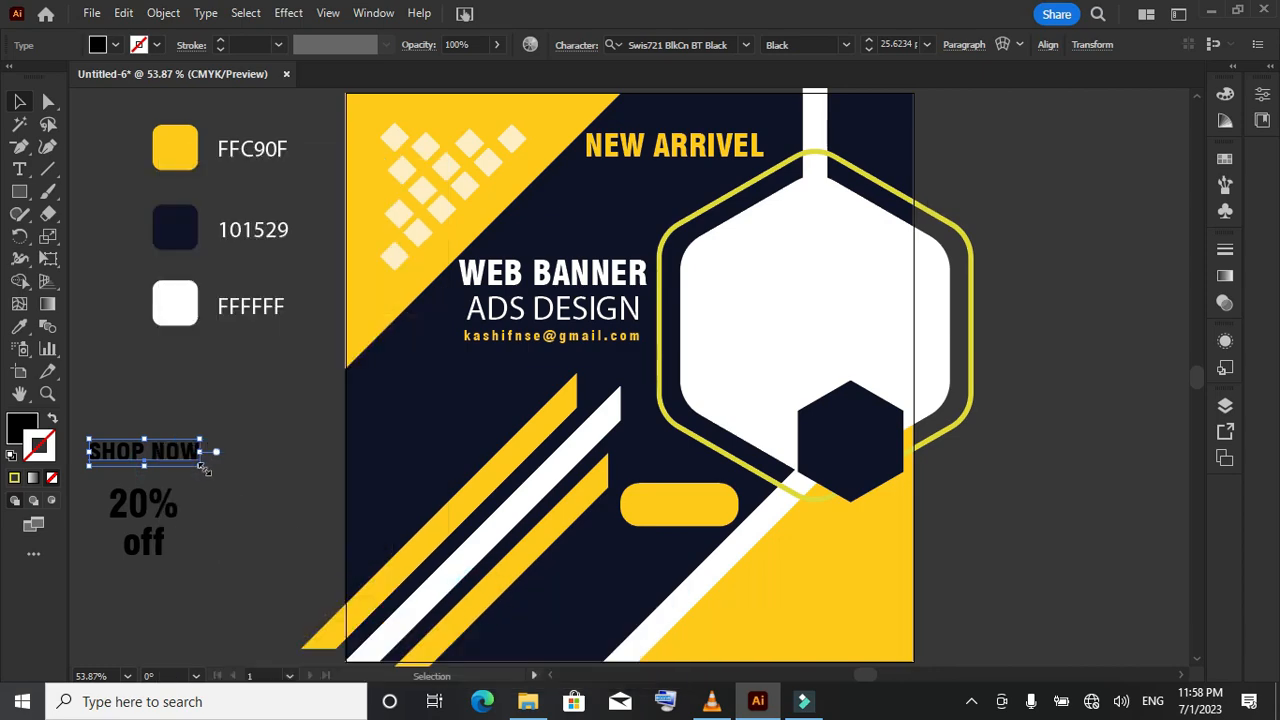
Move the SHOP NOW text onto the rounded yellow button and scale it down to fit inside with even margins
drag(183, 458, 736, 494)
scroll(651, 531, up, 3)
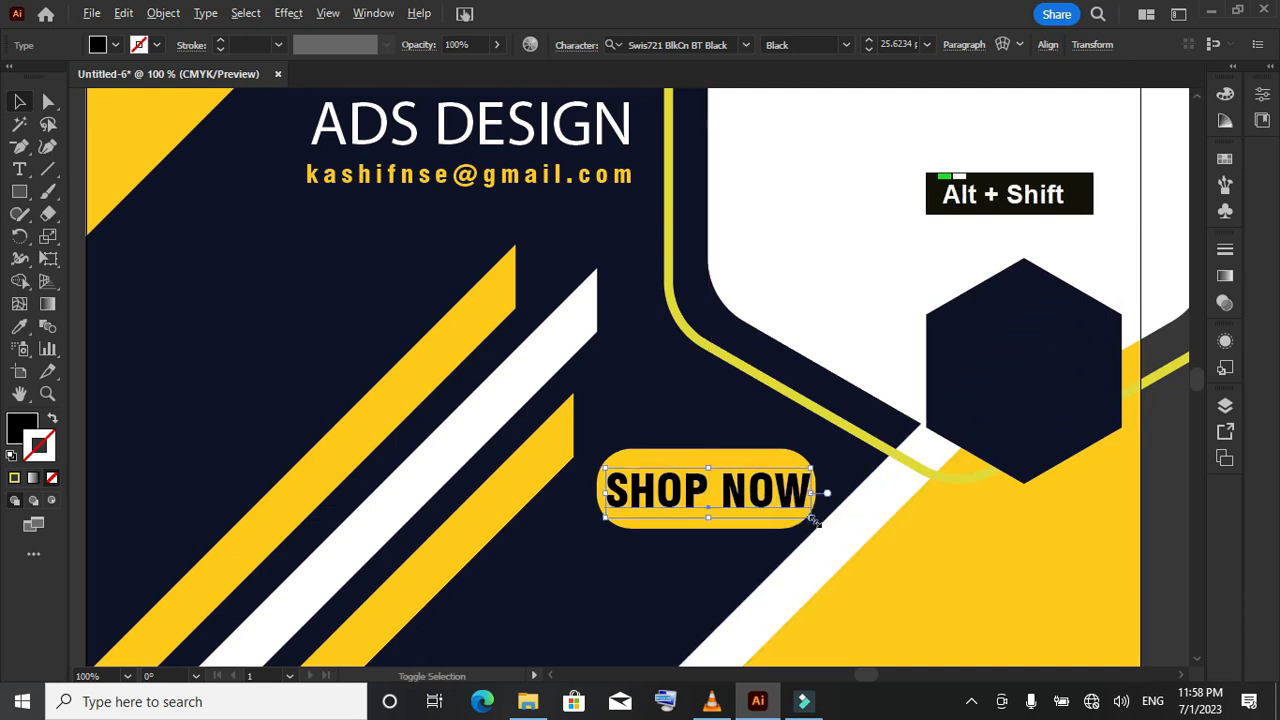
drag(813, 519, 812, 516)
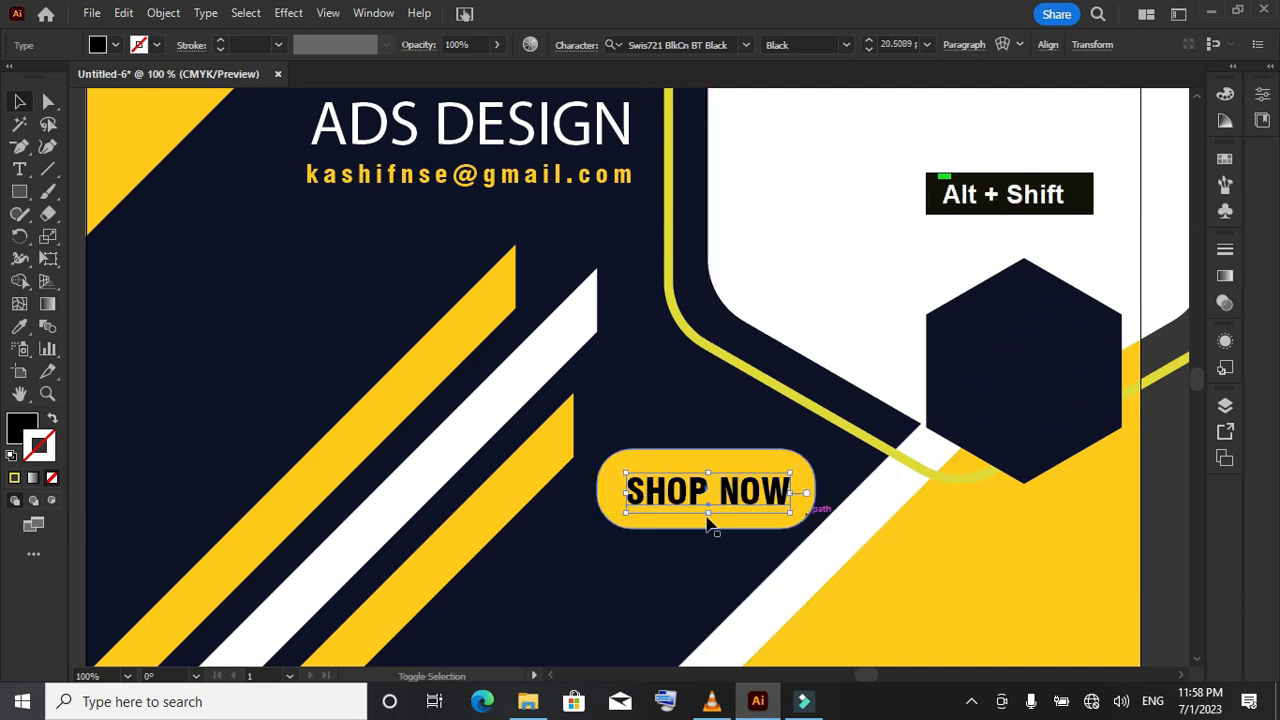
Recolour the SHOP NOW text with the banner's navy background colour using the Eyedropper, and deselect it
click(19, 326)
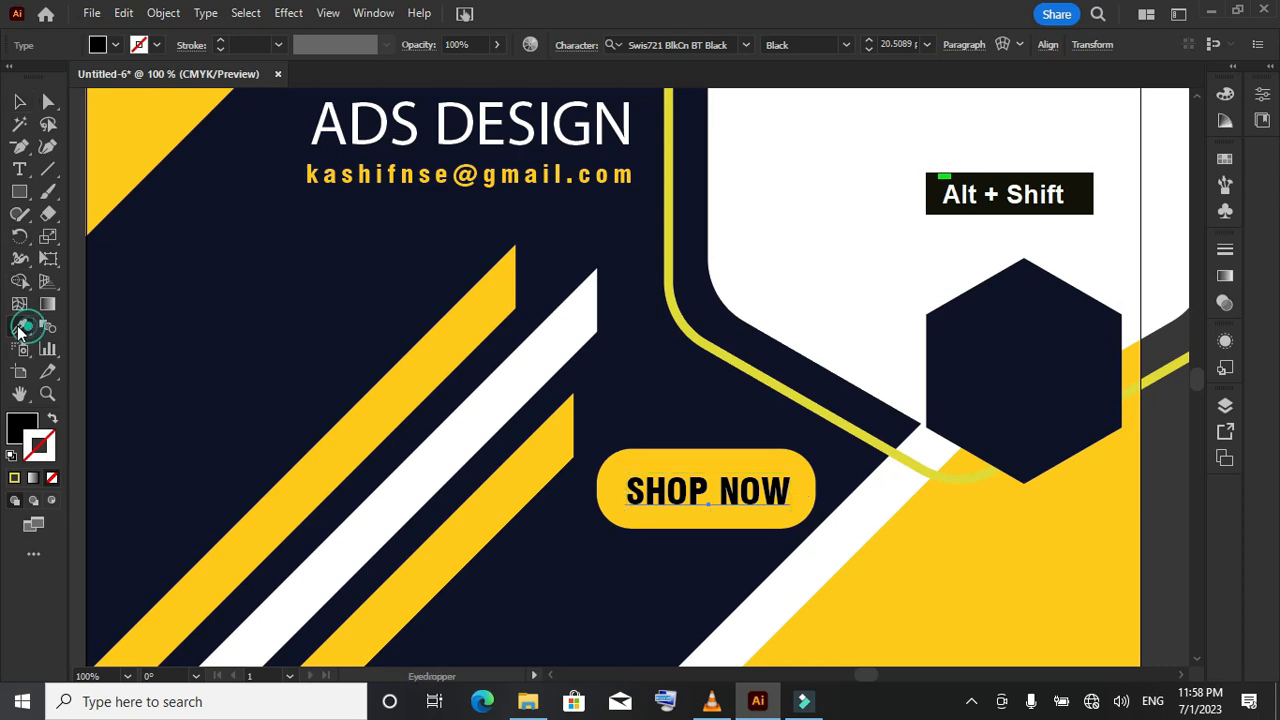
click(266, 257)
click(20, 102)
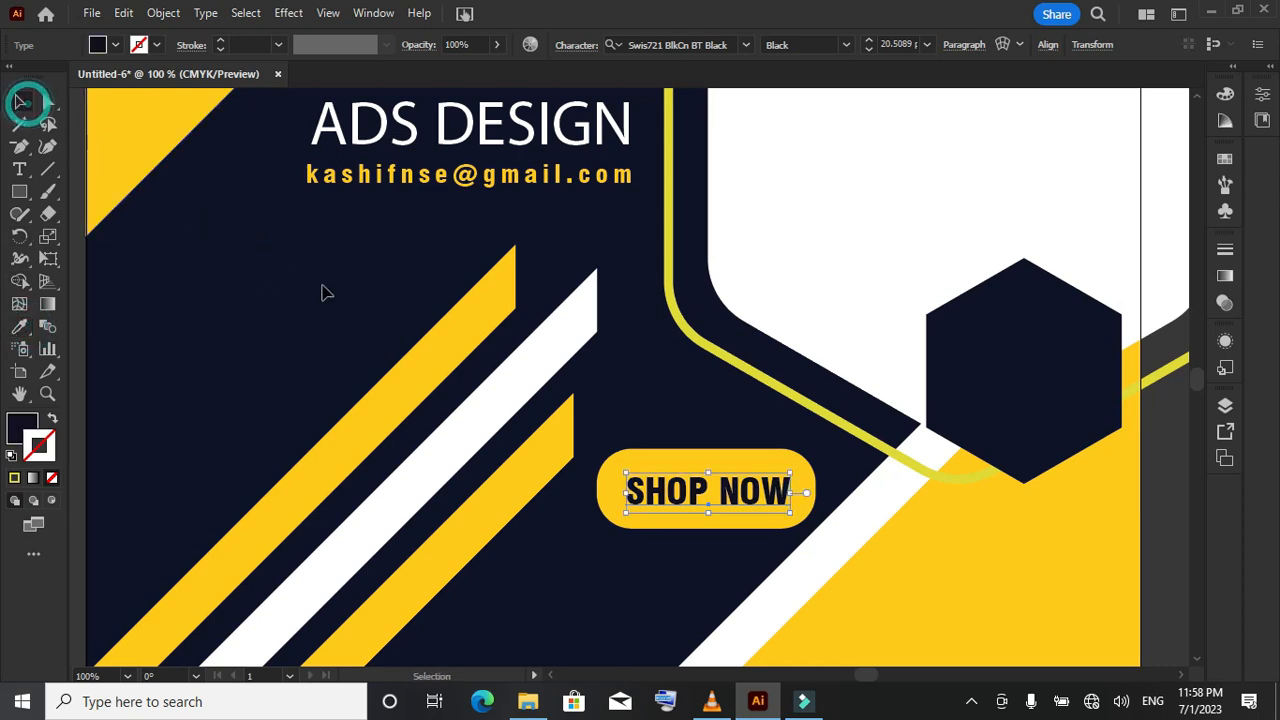
alt+scroll(349, 312, down, 2)
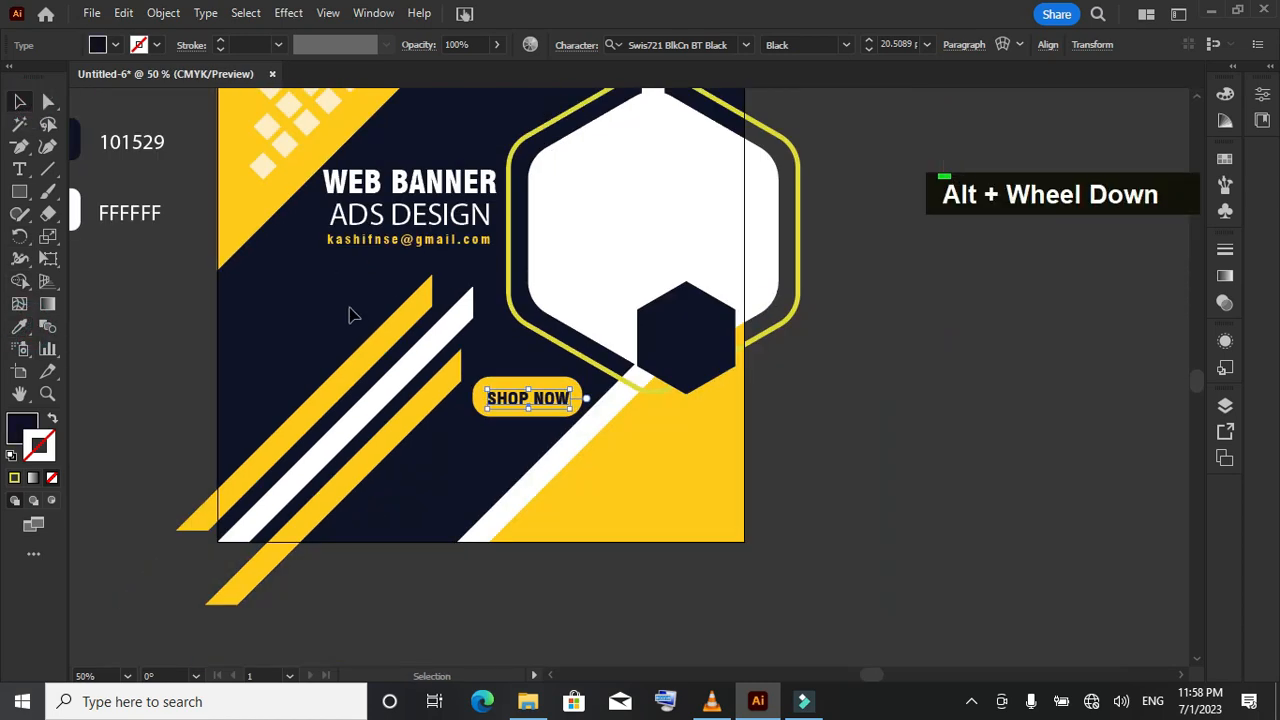
key(ctrl+0)
click(208, 454)
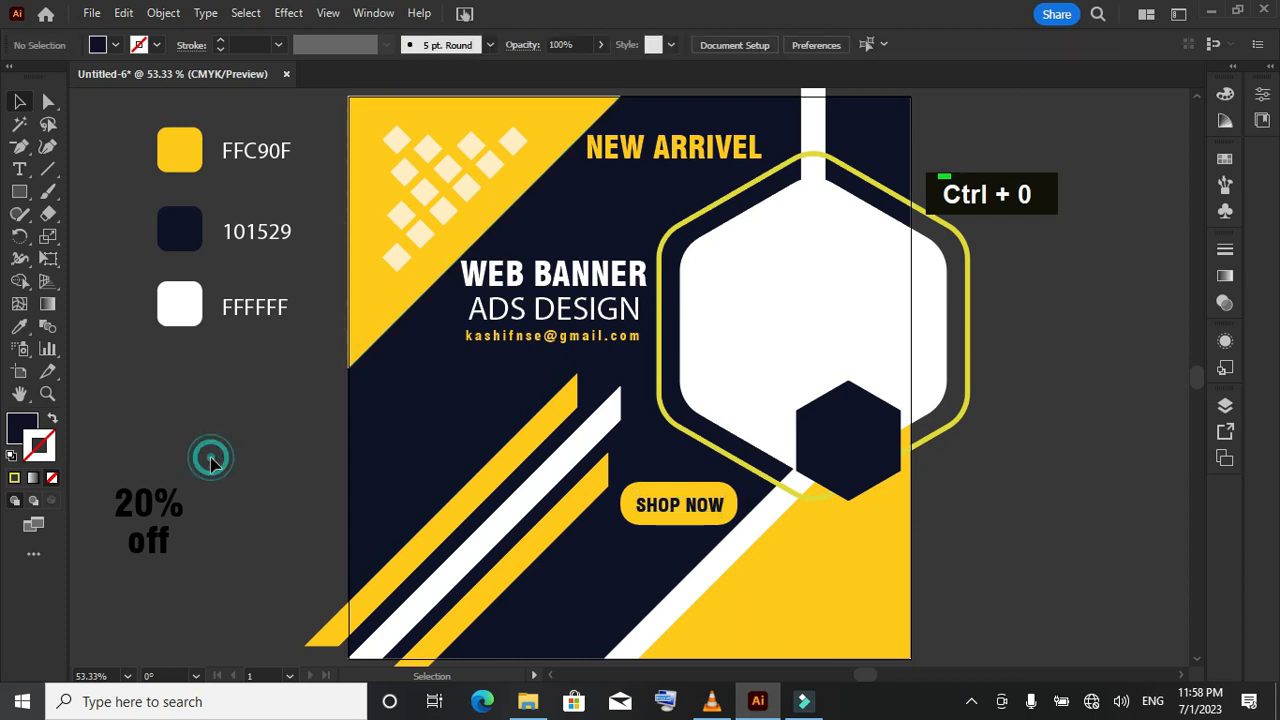
Bring the 20% off text in front of all other artwork
drag(150, 505, 147, 511)
right_click(147, 511)
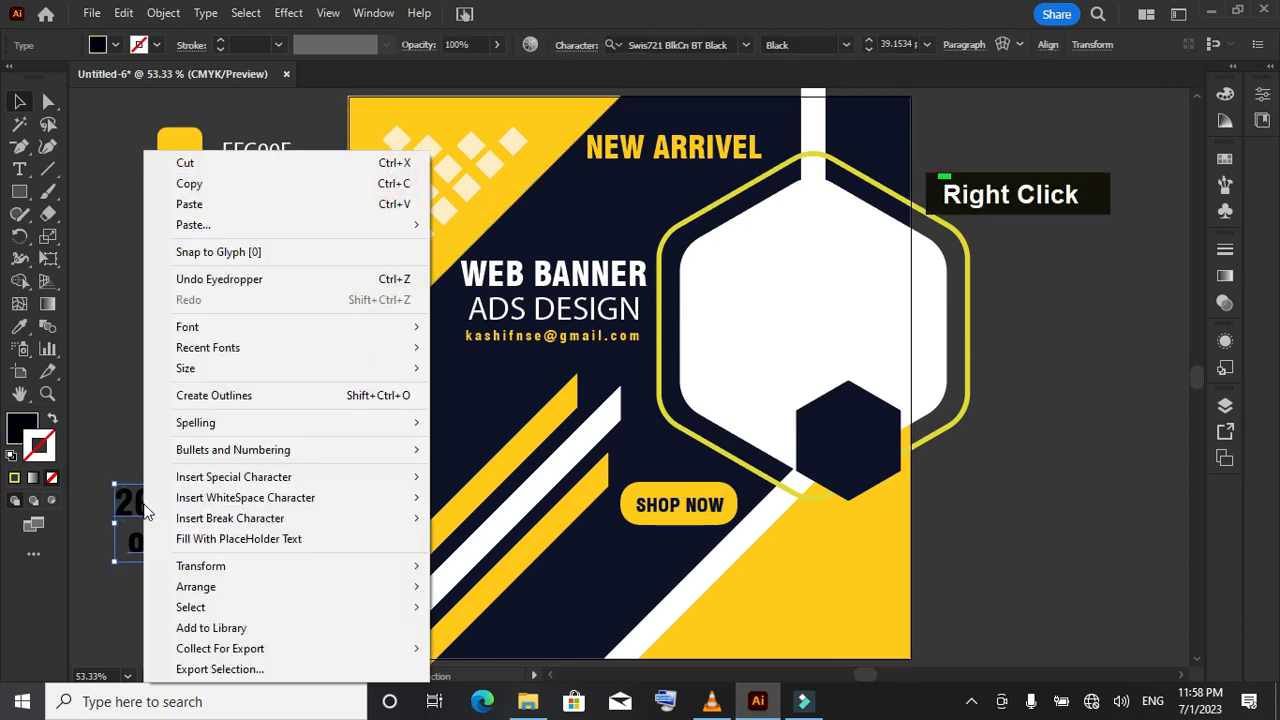
mouse_move(424, 594)
click(491, 587)
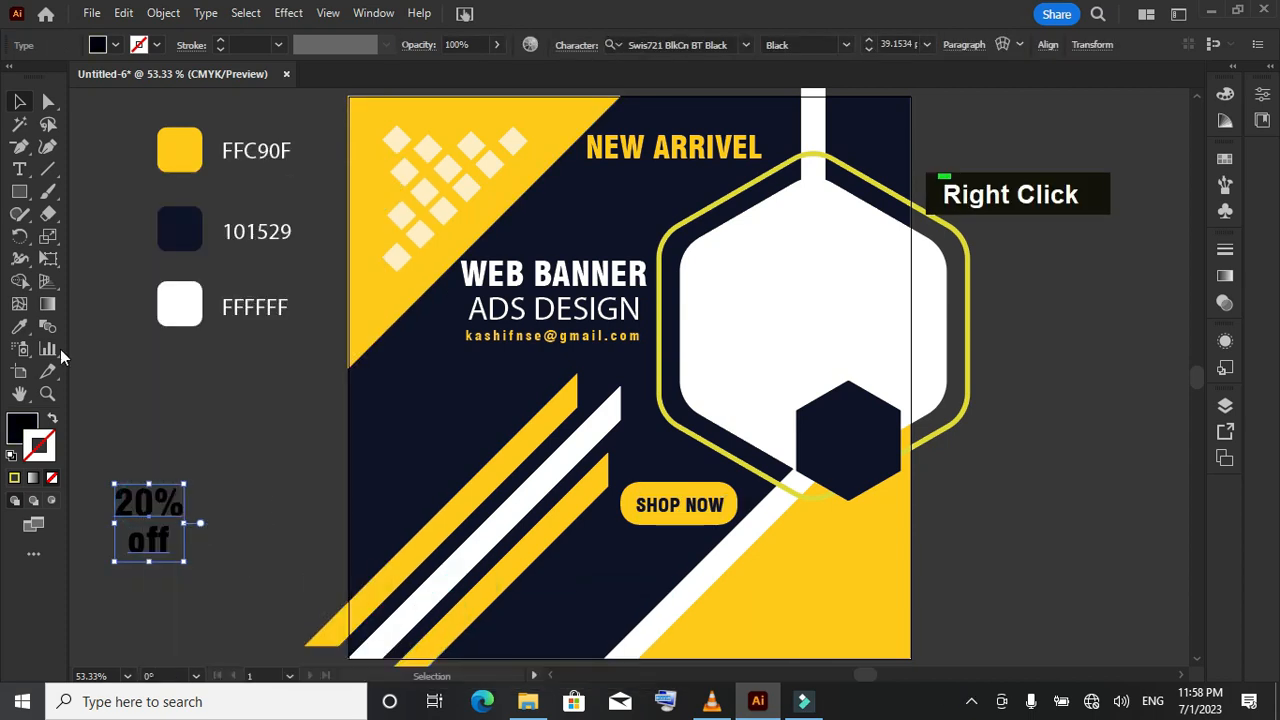
Recolour the 20% off text with the yellow FFC90F swatch and centre it on the small navy hexagon
click(19, 327)
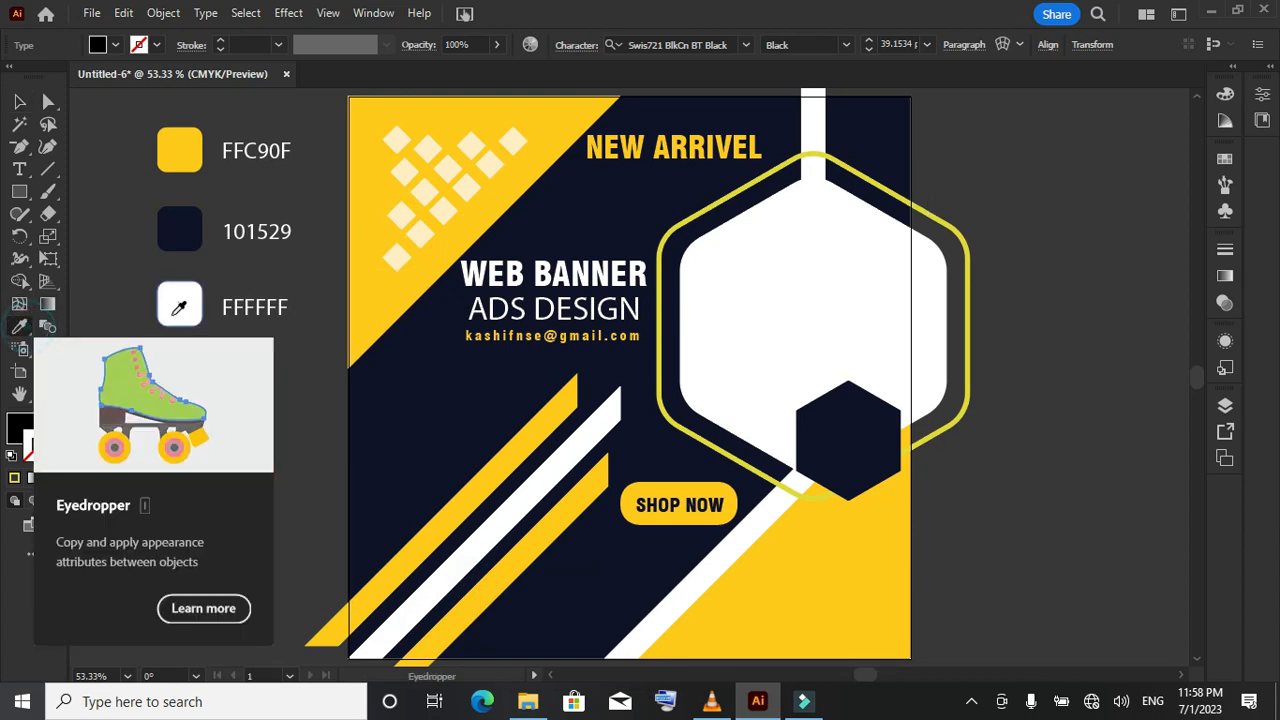
click(180, 148)
click(19, 101)
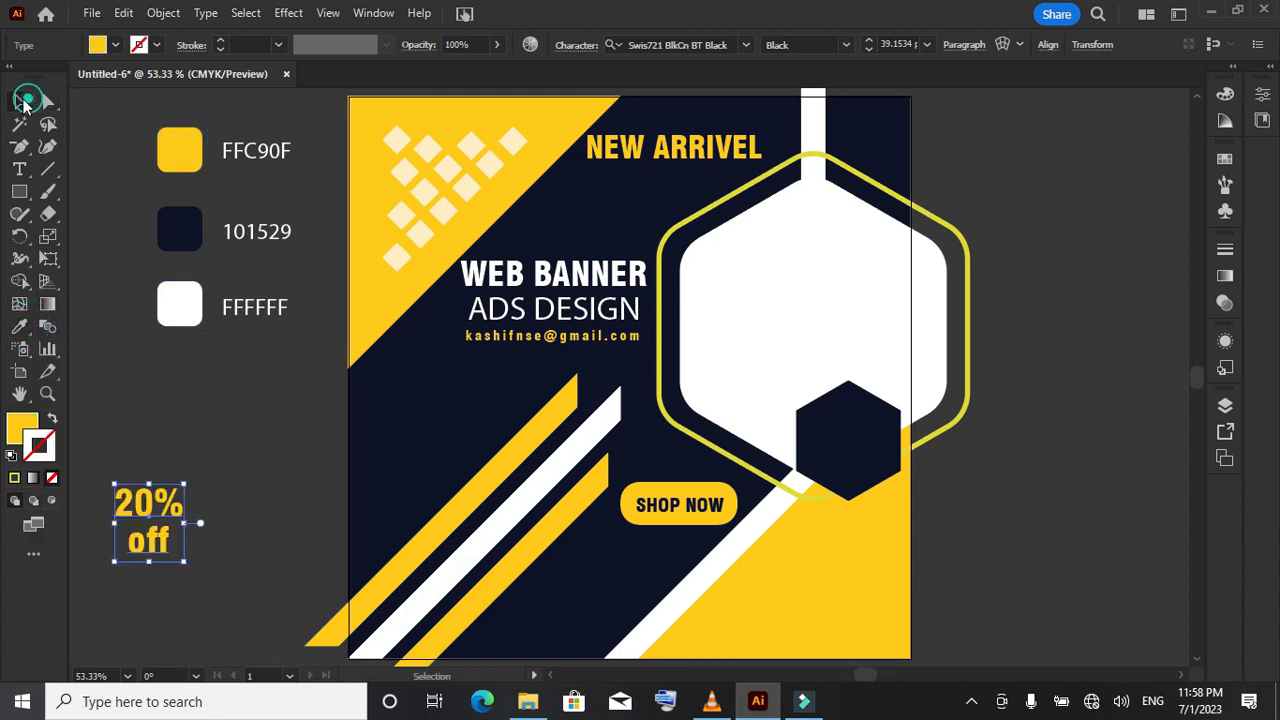
click(286, 436)
drag(163, 508, 857, 433)
click(163, 530)
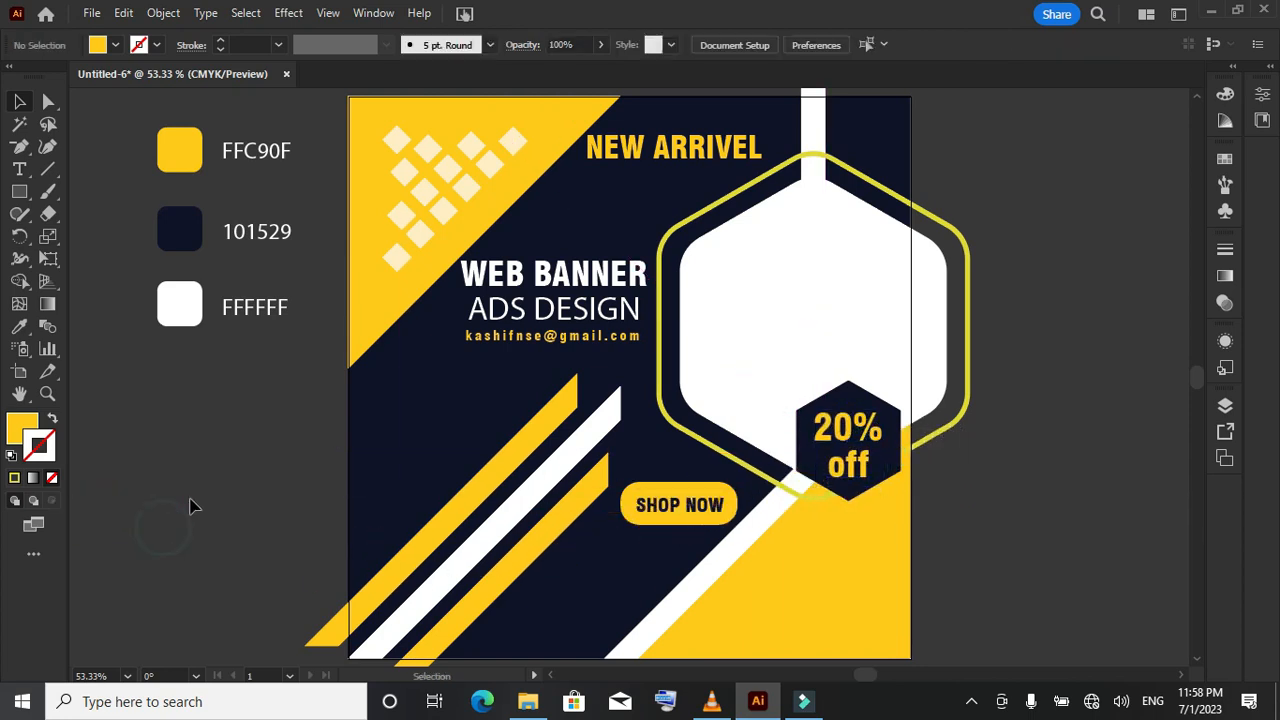
Draw a thin horizontal yellow bar across the artboard's right edge, near its top corner
click(18, 194)
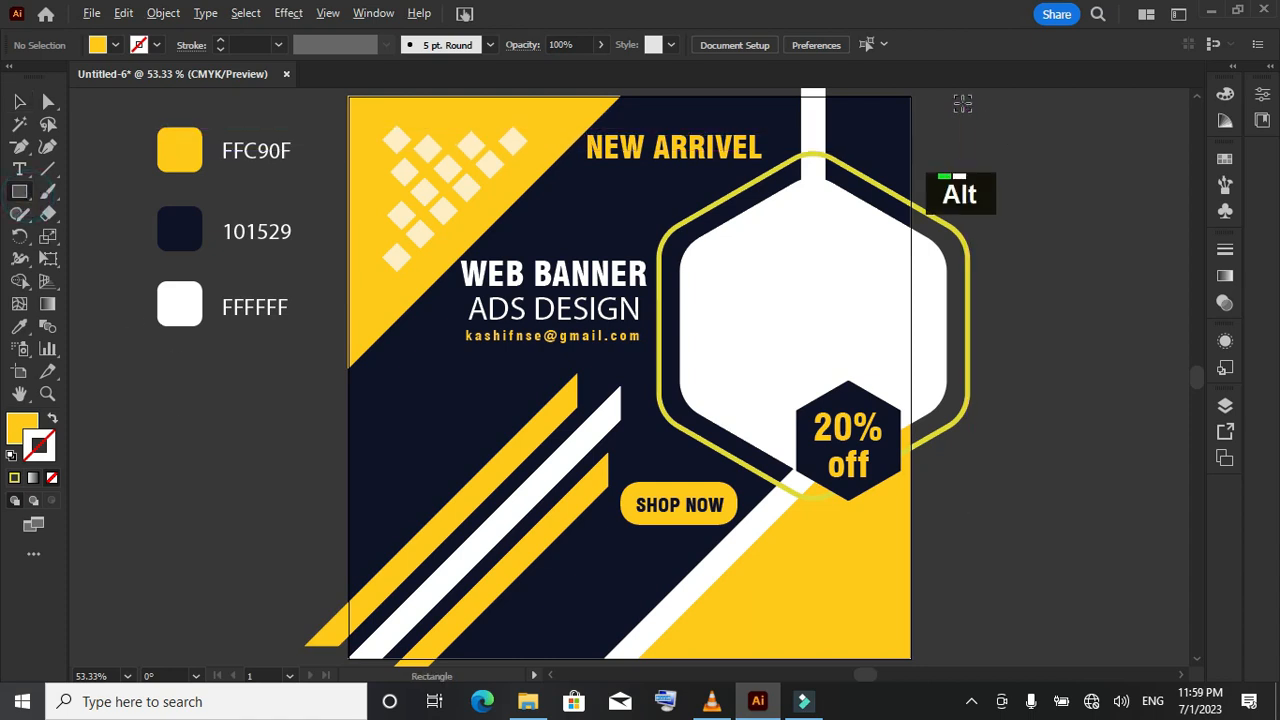
scroll(945, 117, up, 2)
scroll(939, 119, up, 1)
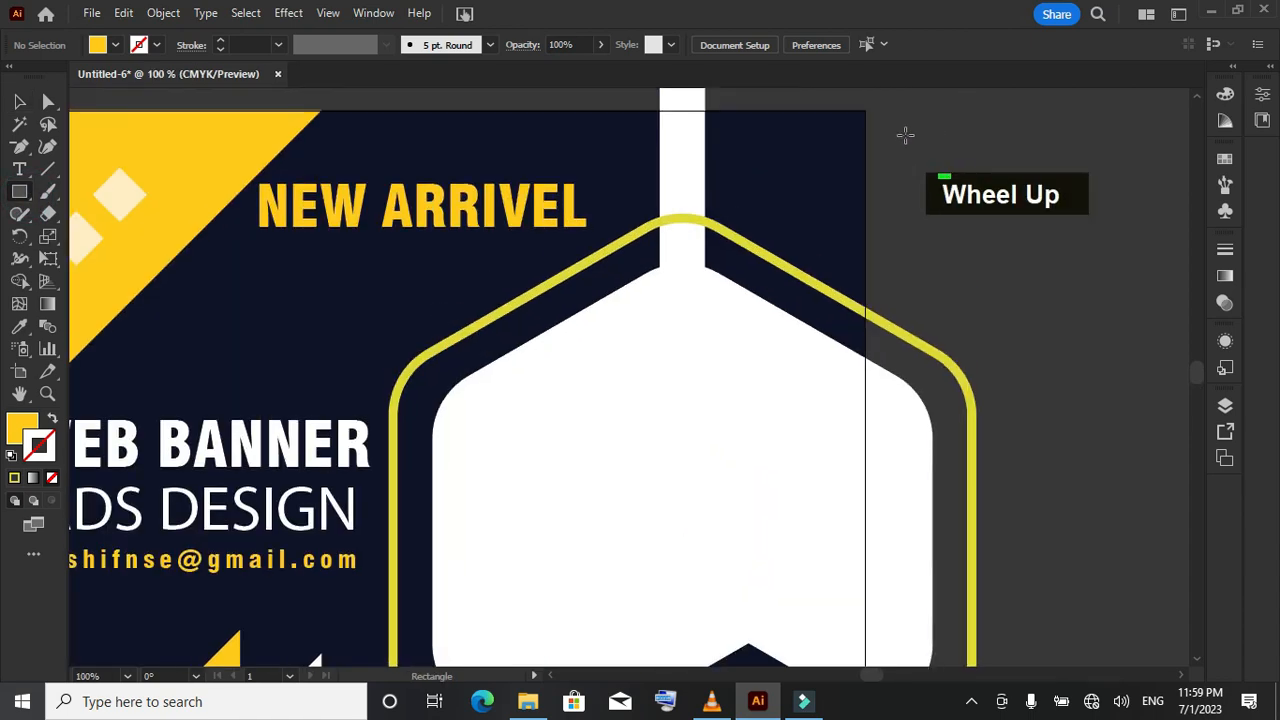
drag(905, 132, 808, 143)
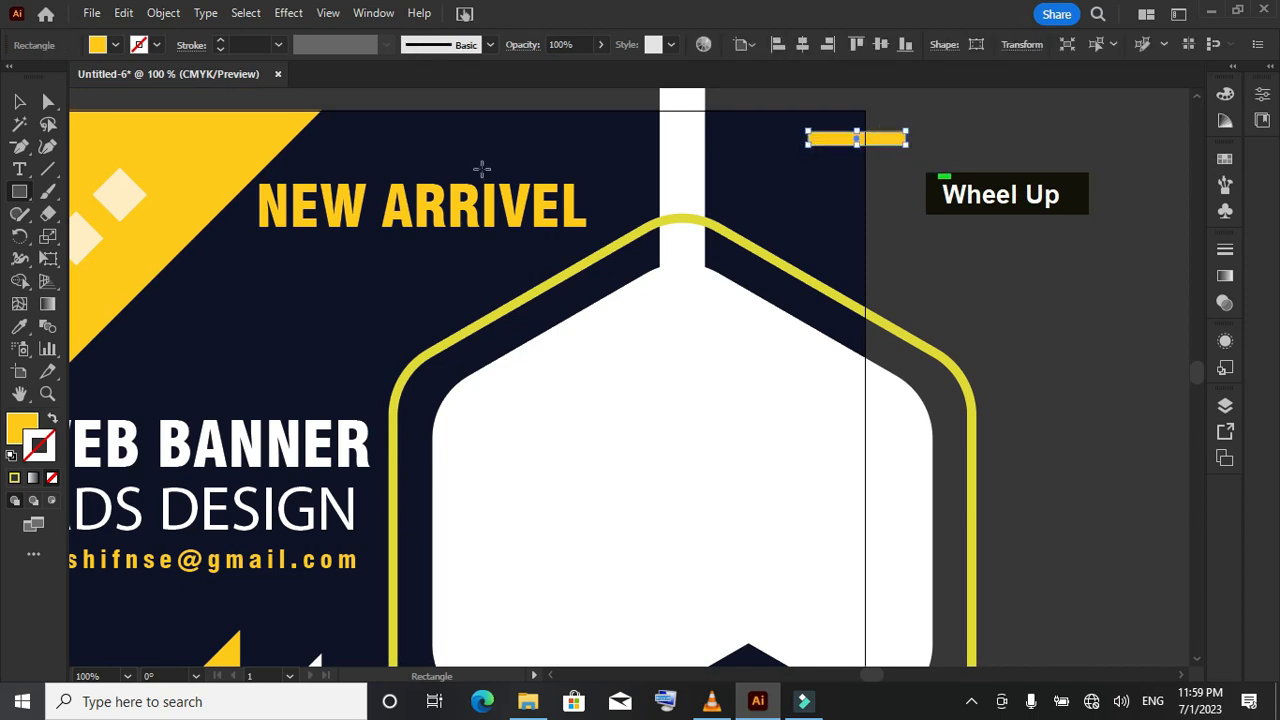
key(v)
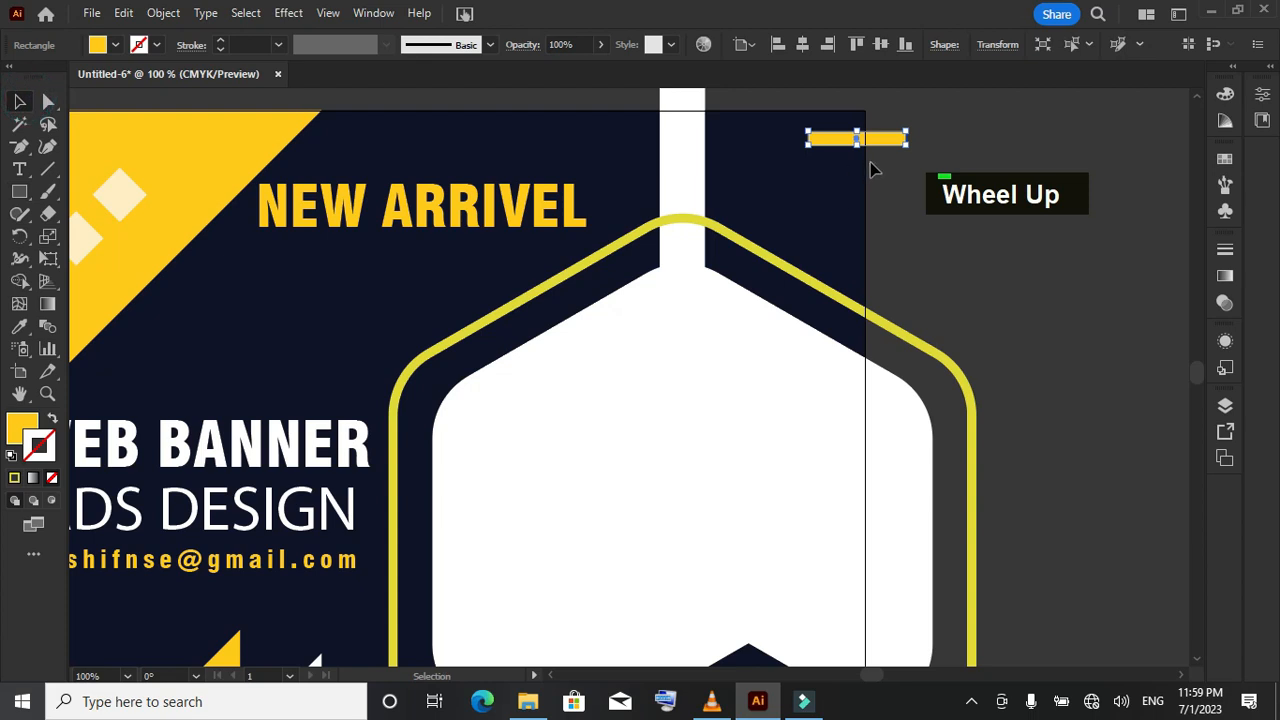
Duplicate the thin yellow bar twice straight down at equal spacing to form a stack of three
key(ctrl+z)
key(ctrl+z)
drag(877, 140, 880, 180)
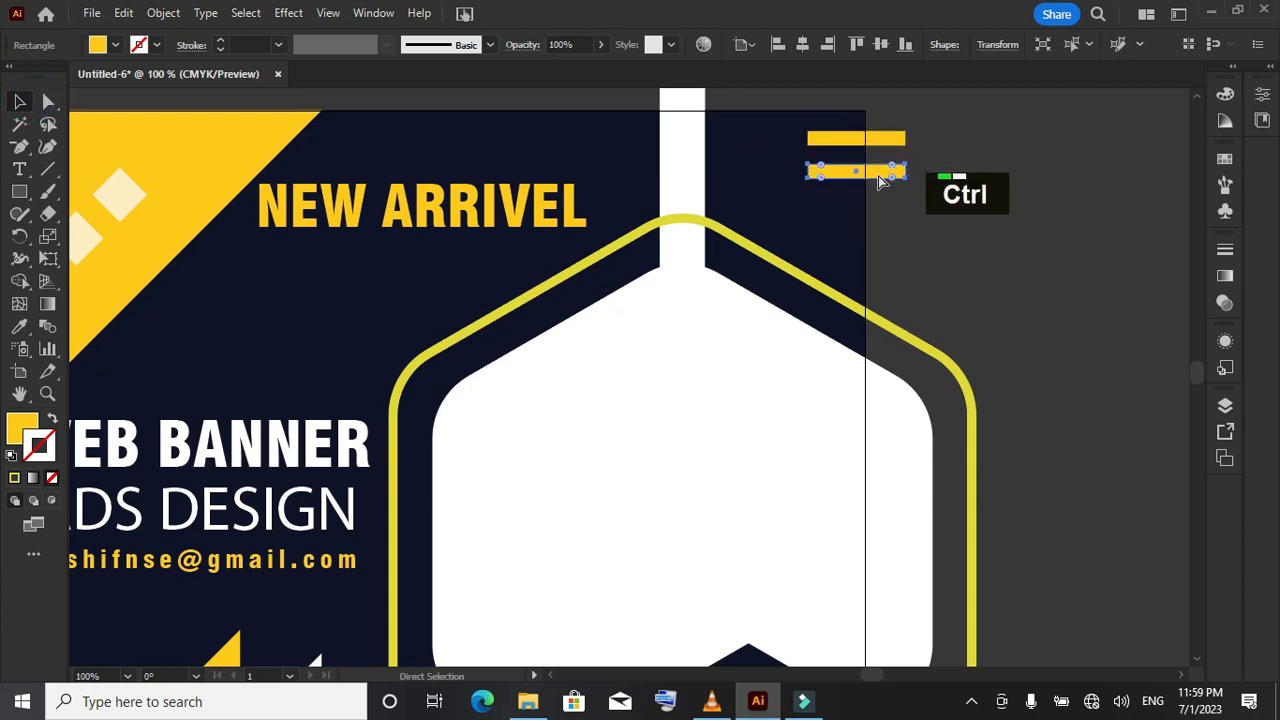
key(ctrl+d)
click(930, 263)
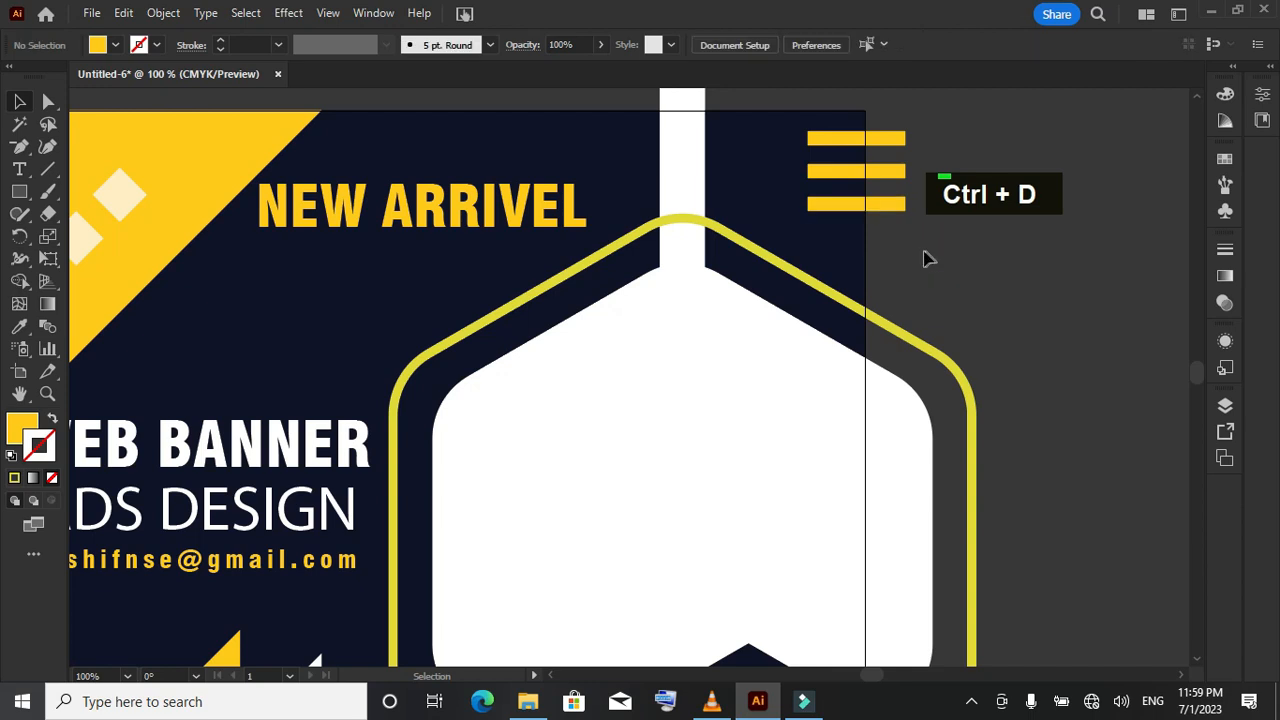
Draw a small yellow square just left of the first bar and duplicate it down beside the other two bars
click(20, 191)
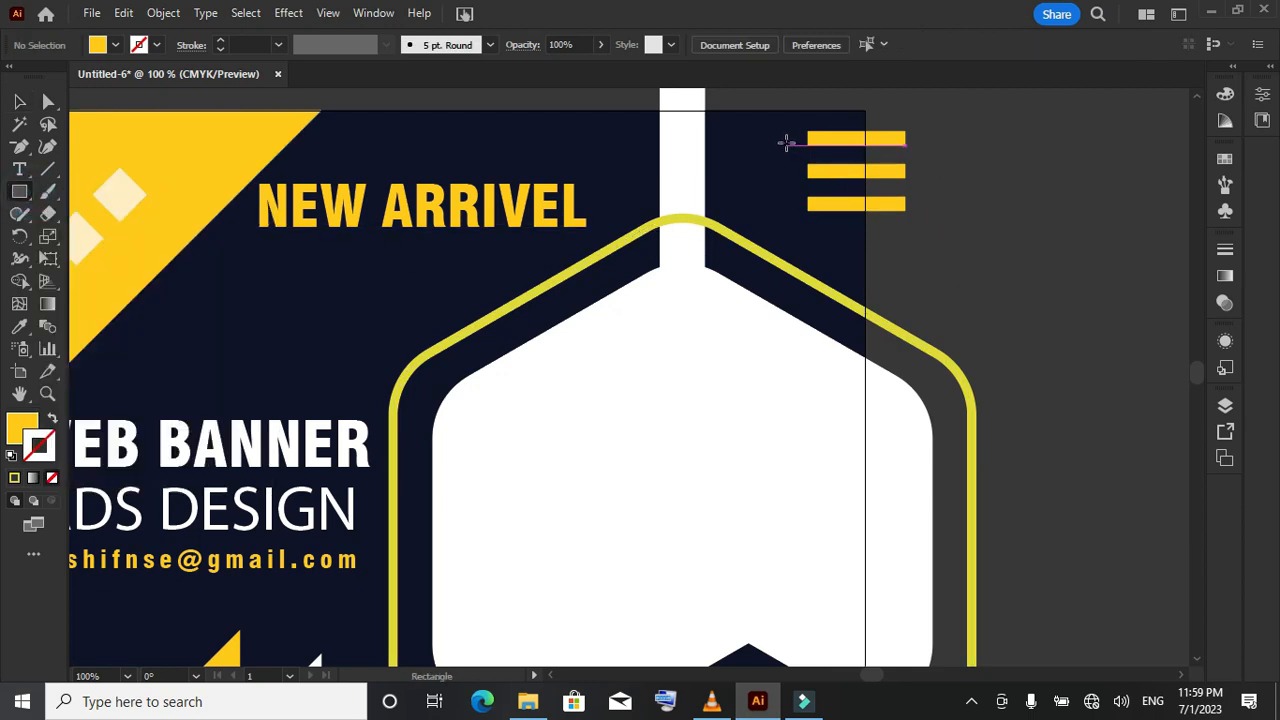
shift+click(766, 139)
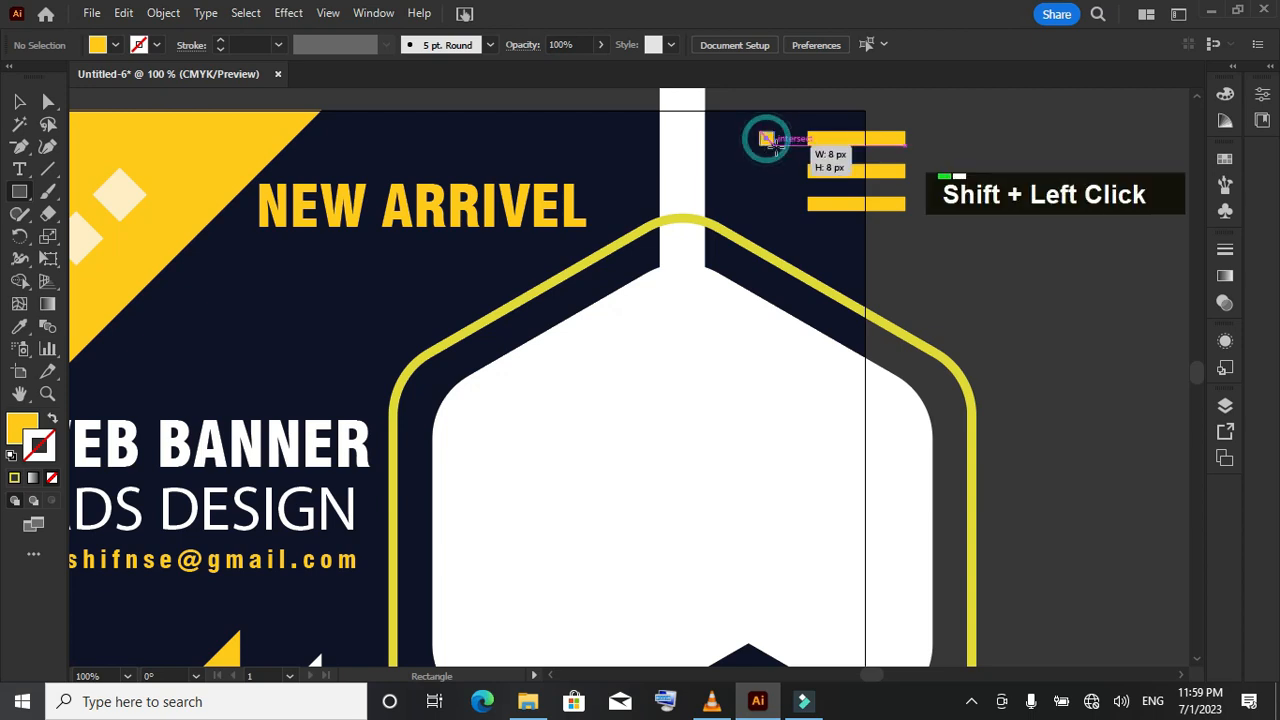
key(alt+shift)
drag(770, 143, 767, 171)
click(23, 102)
key(ctrl+d)
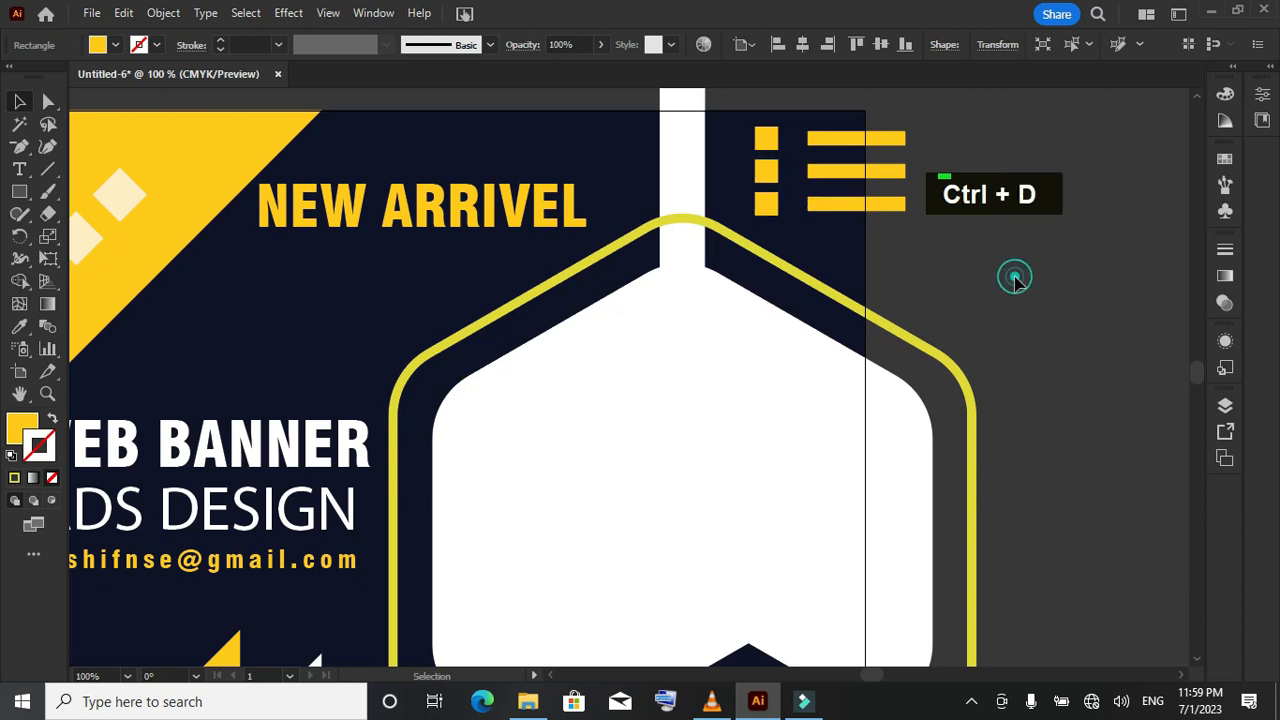
click(1015, 284)
key(ctrl+0)
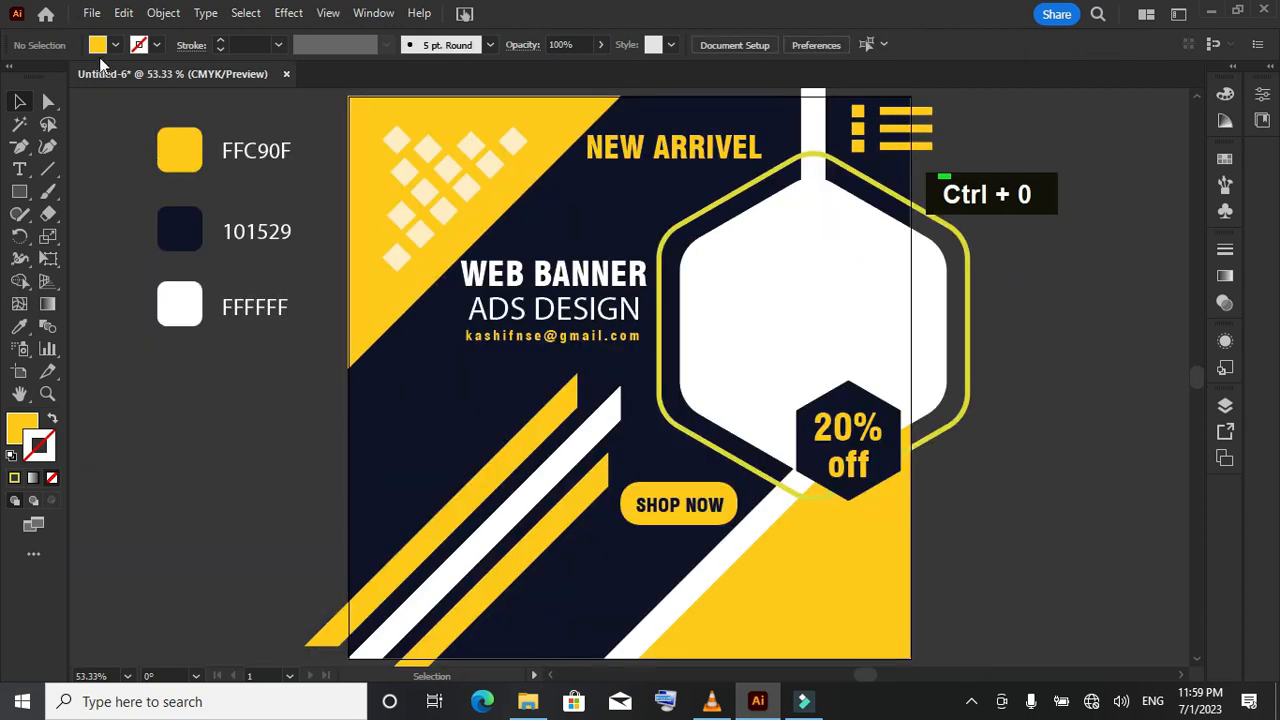
Place the portrait photo from the Desktop large over the right part of the banner, and embed it in the document
click(91, 13)
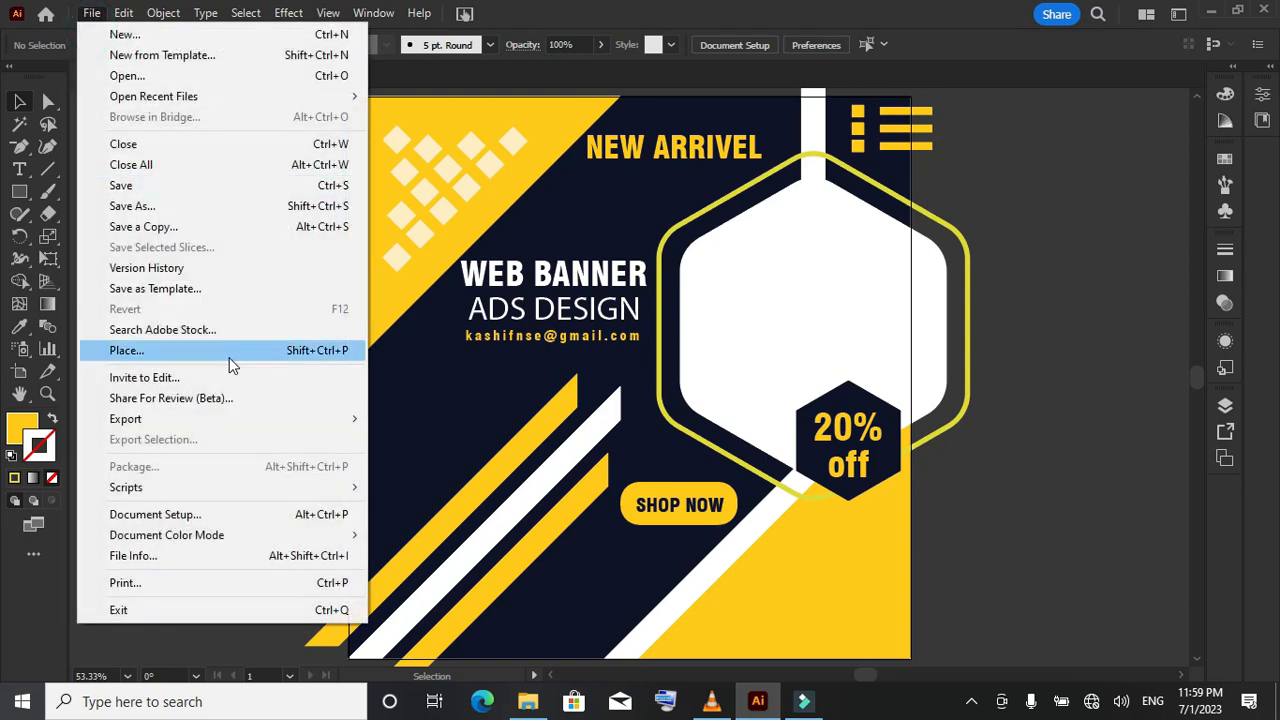
click(229, 352)
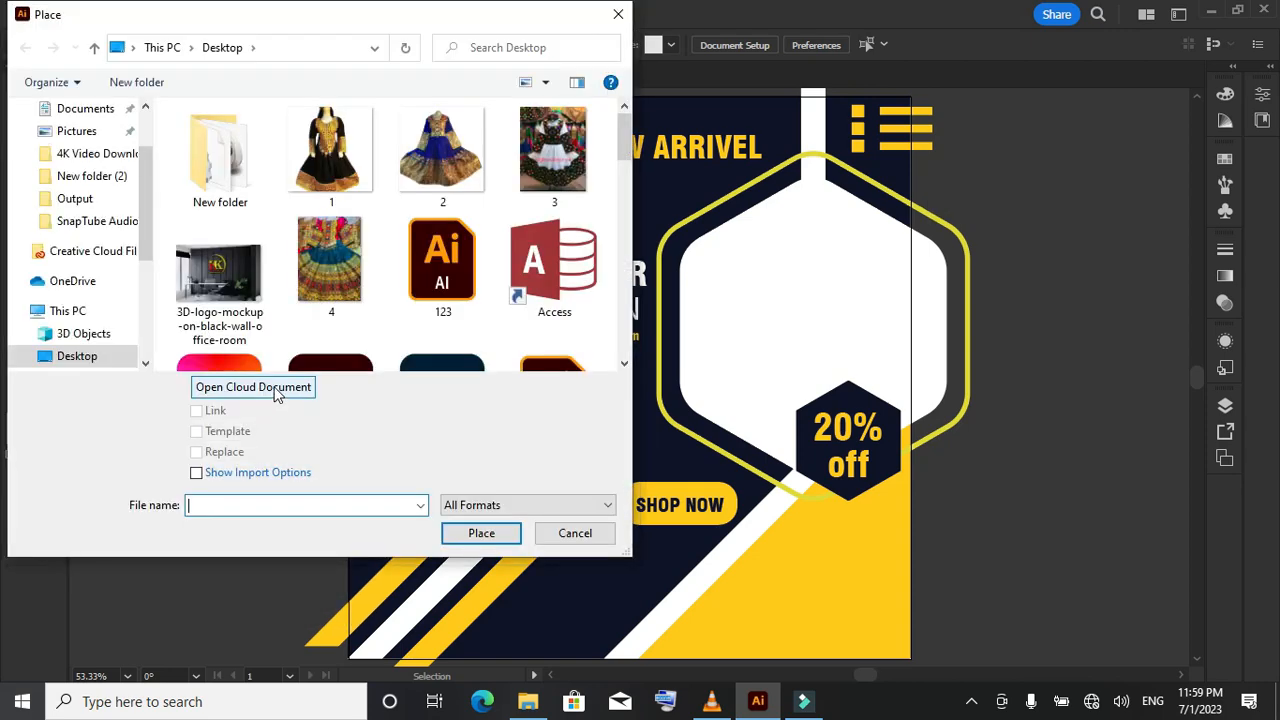
scroll(373, 250, down, 5)
click(447, 214)
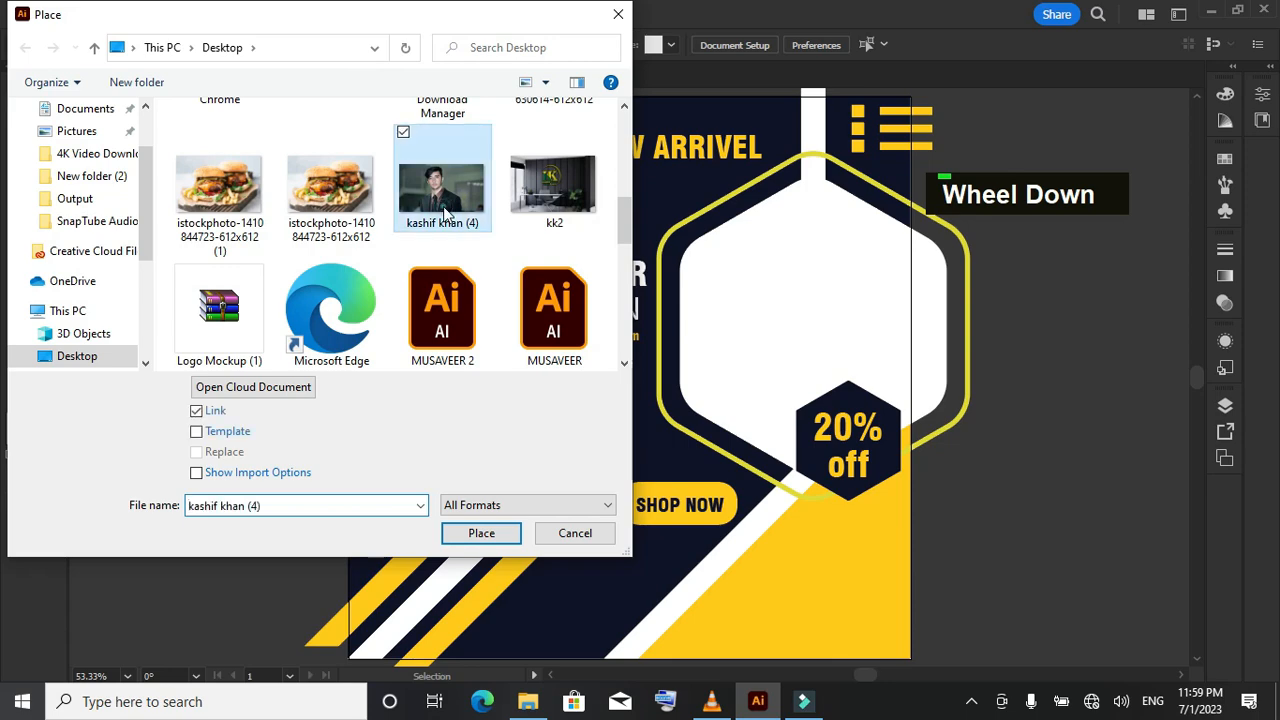
double_click(447, 214)
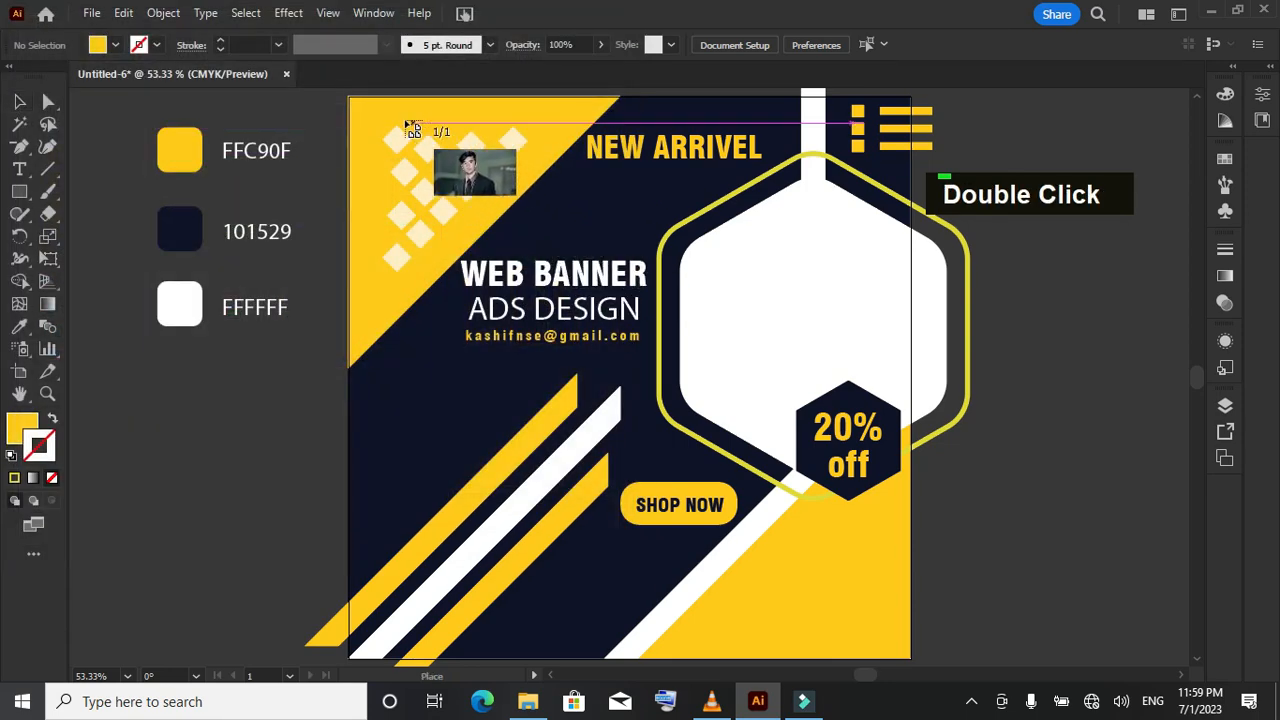
drag(398, 119, 1108, 520)
drag(836, 320, 859, 432)
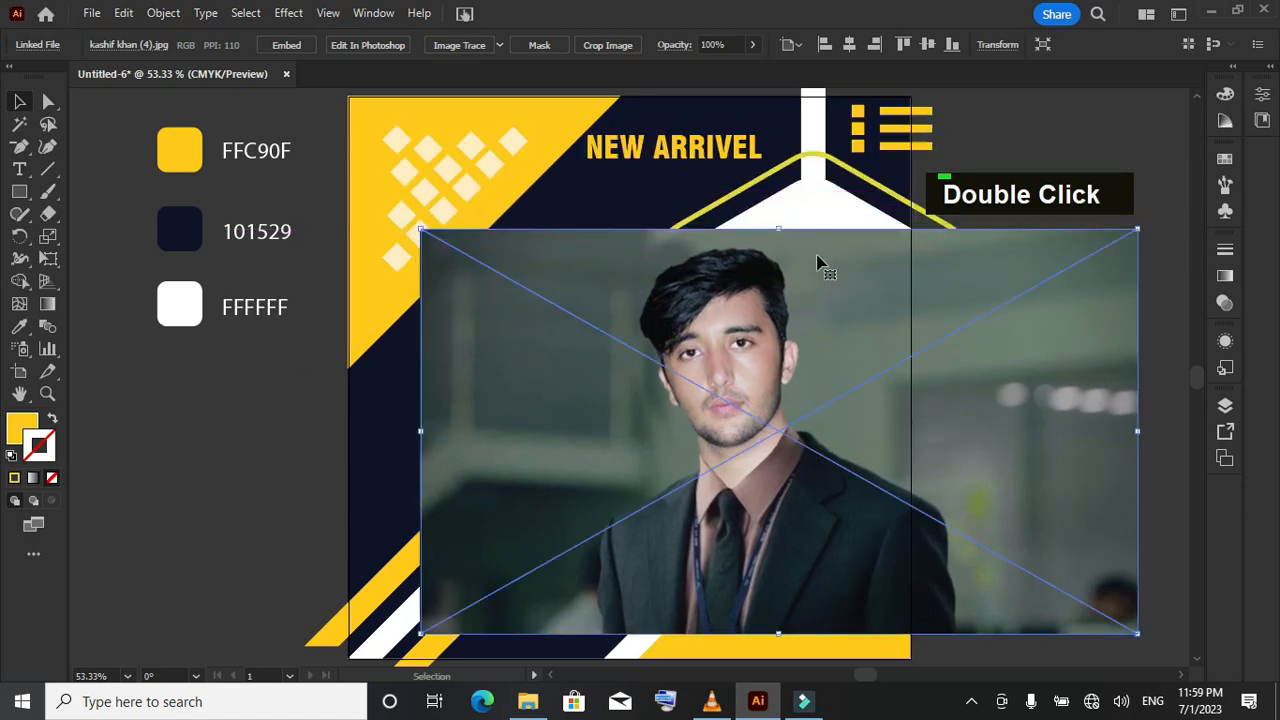
click(287, 45)
Bring the white rounded hexagon in front of the portrait photo
click(810, 200)
right_click(810, 197)
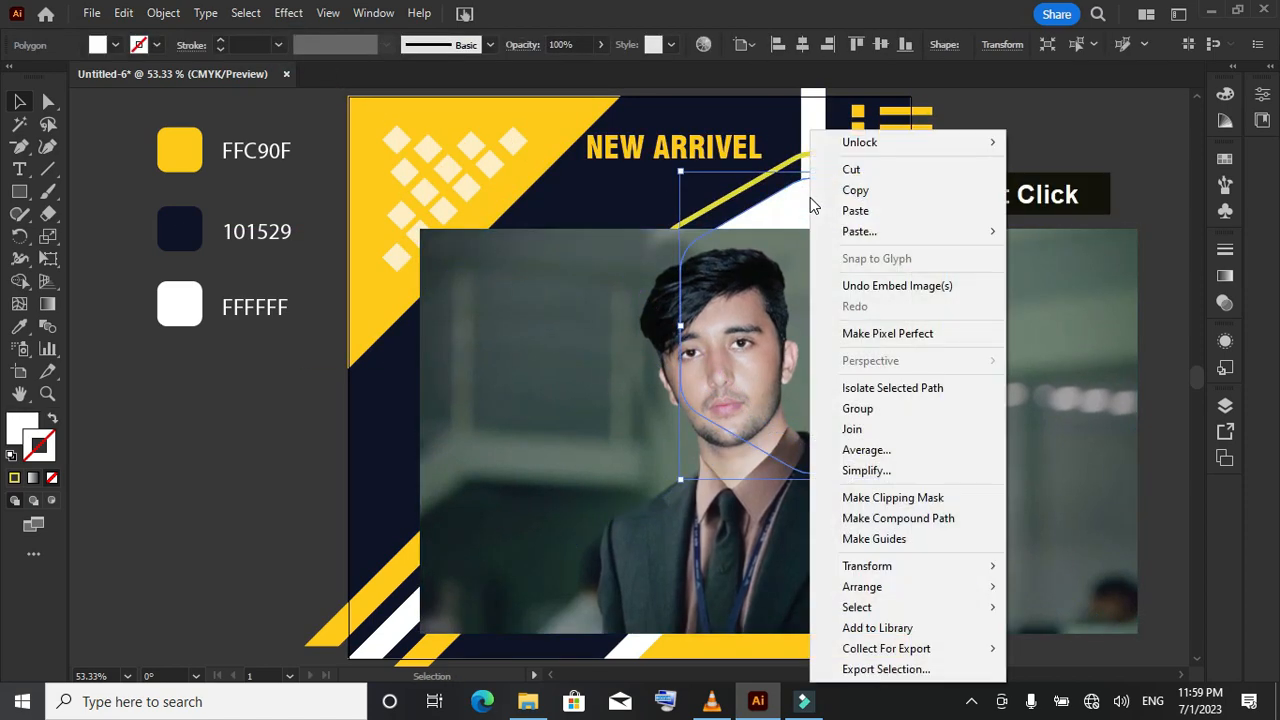
mouse_move(979, 594)
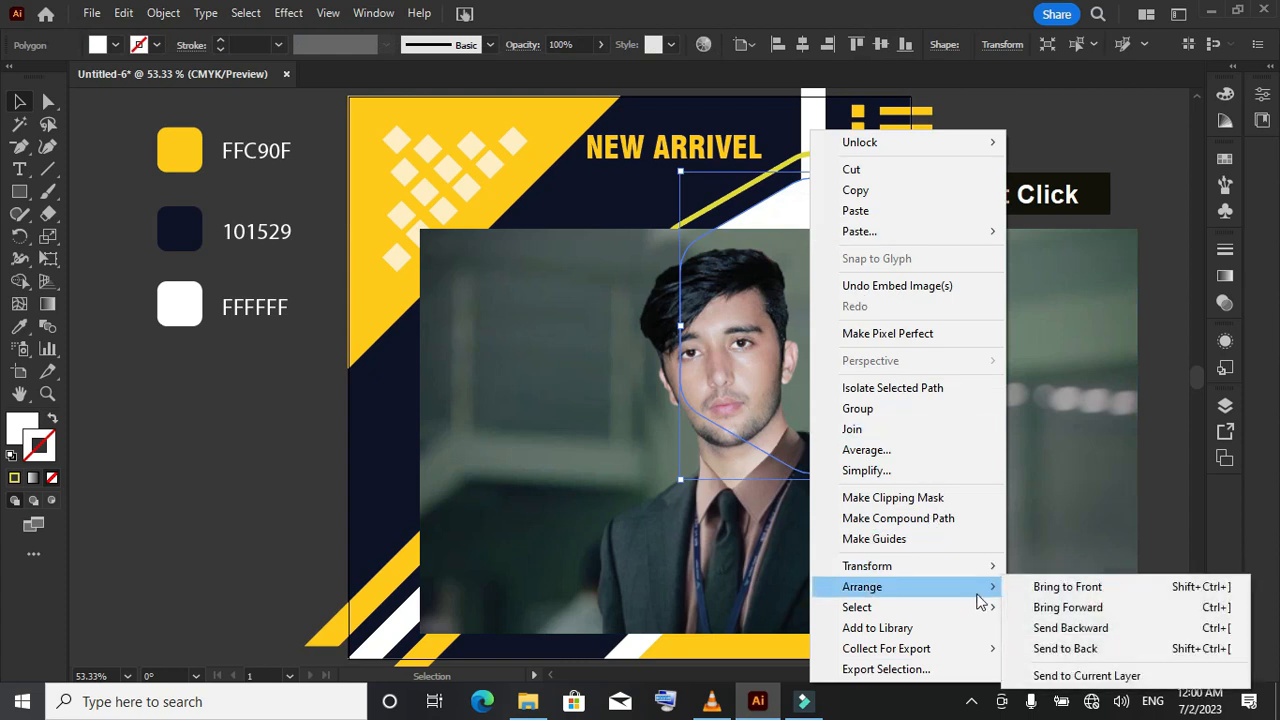
click(1052, 590)
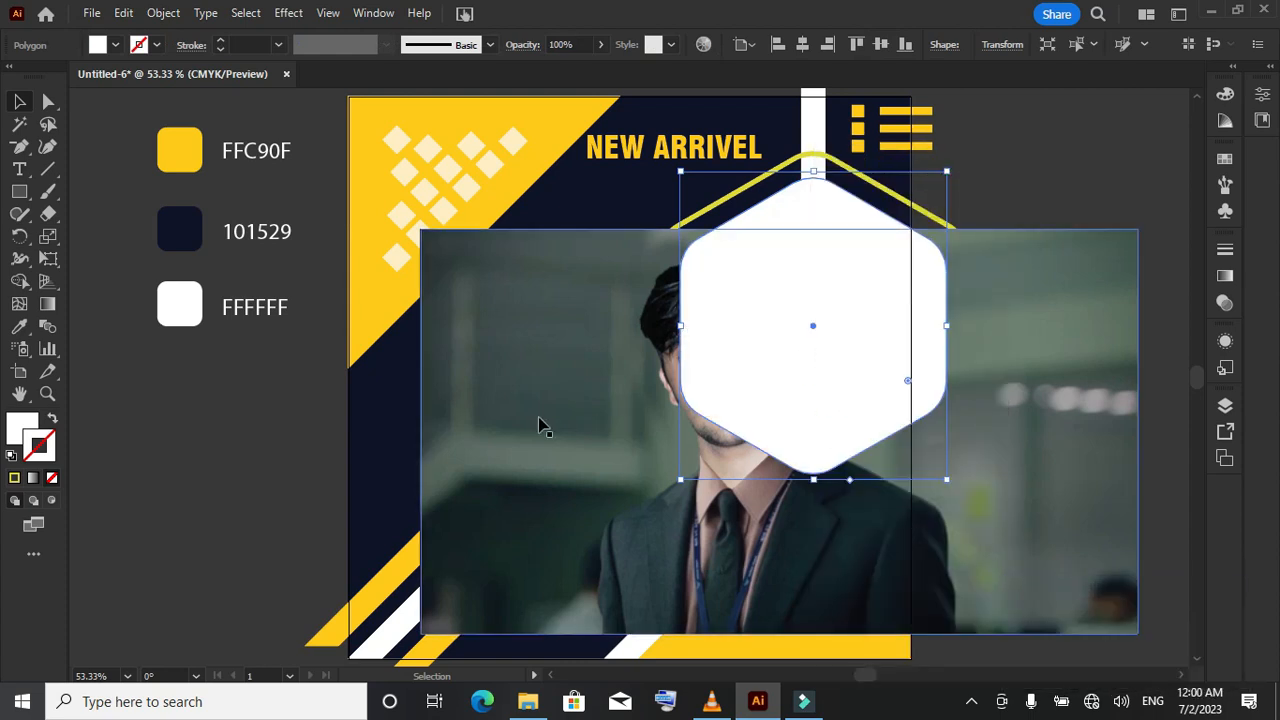
Scale the portrait photo down slightly and position it so the man's head and shoulders lie behind the white hexagon
drag(538, 425, 616, 374)
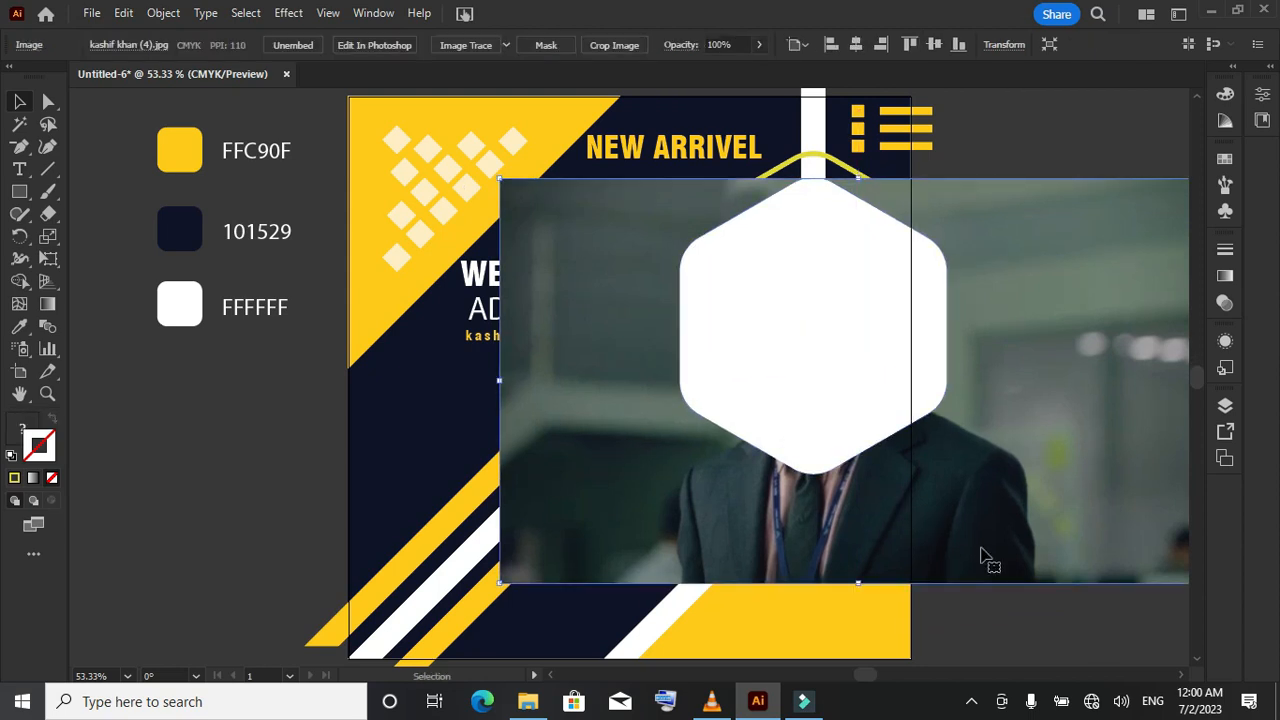
drag(985, 543, 950, 519)
drag(466, 562, 497, 545)
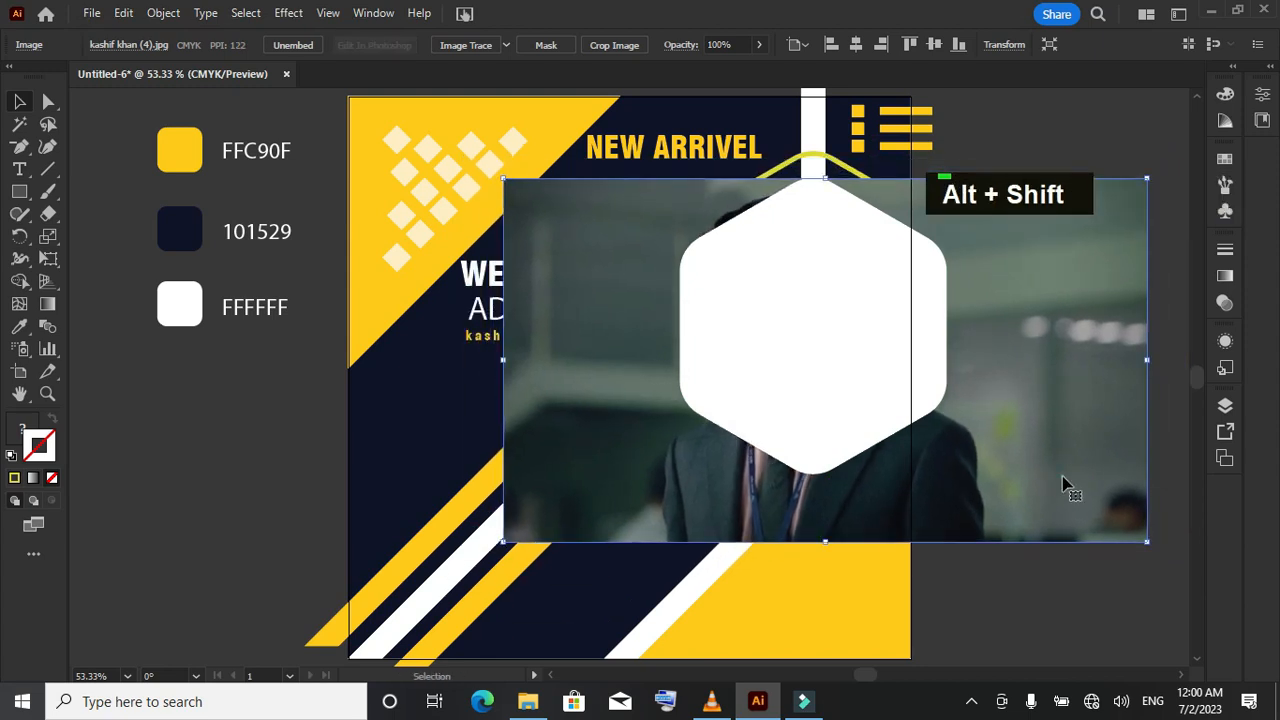
drag(1063, 486, 1104, 477)
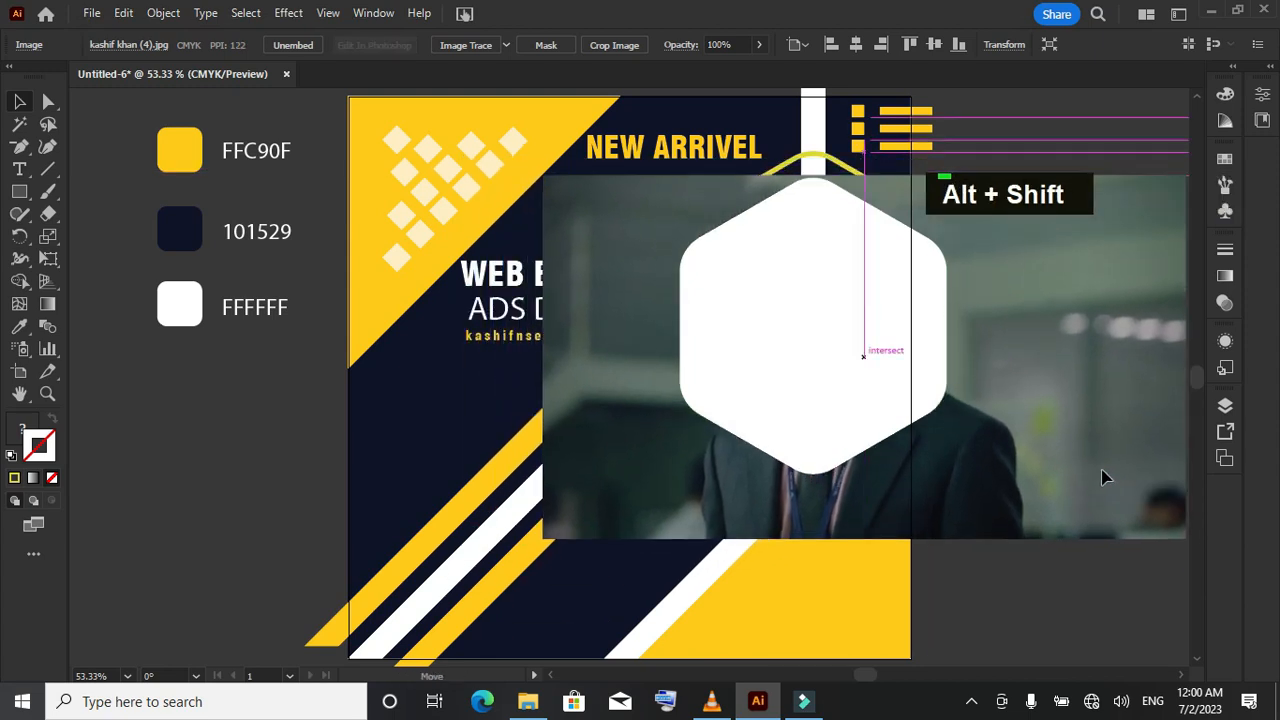
Make a clipping mask from the white hexagon and the portrait photo, and deselect the result
shift+click(806, 379)
right_click(806, 378)
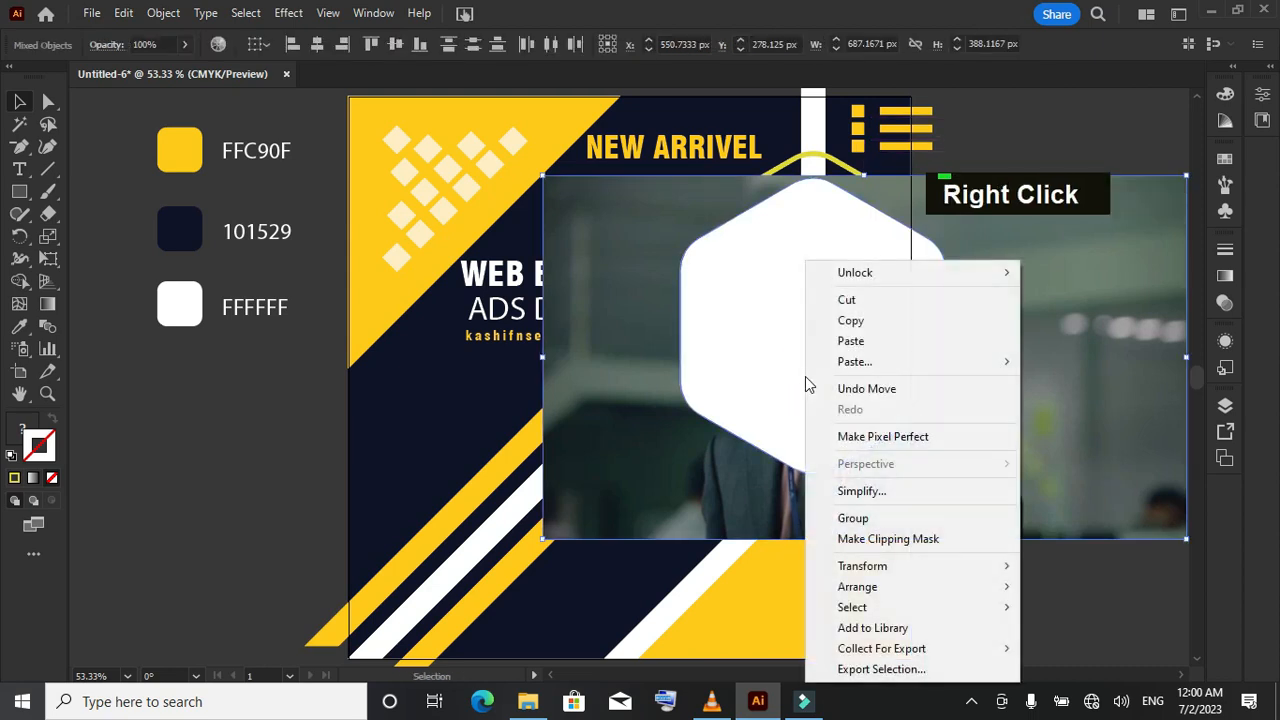
click(901, 543)
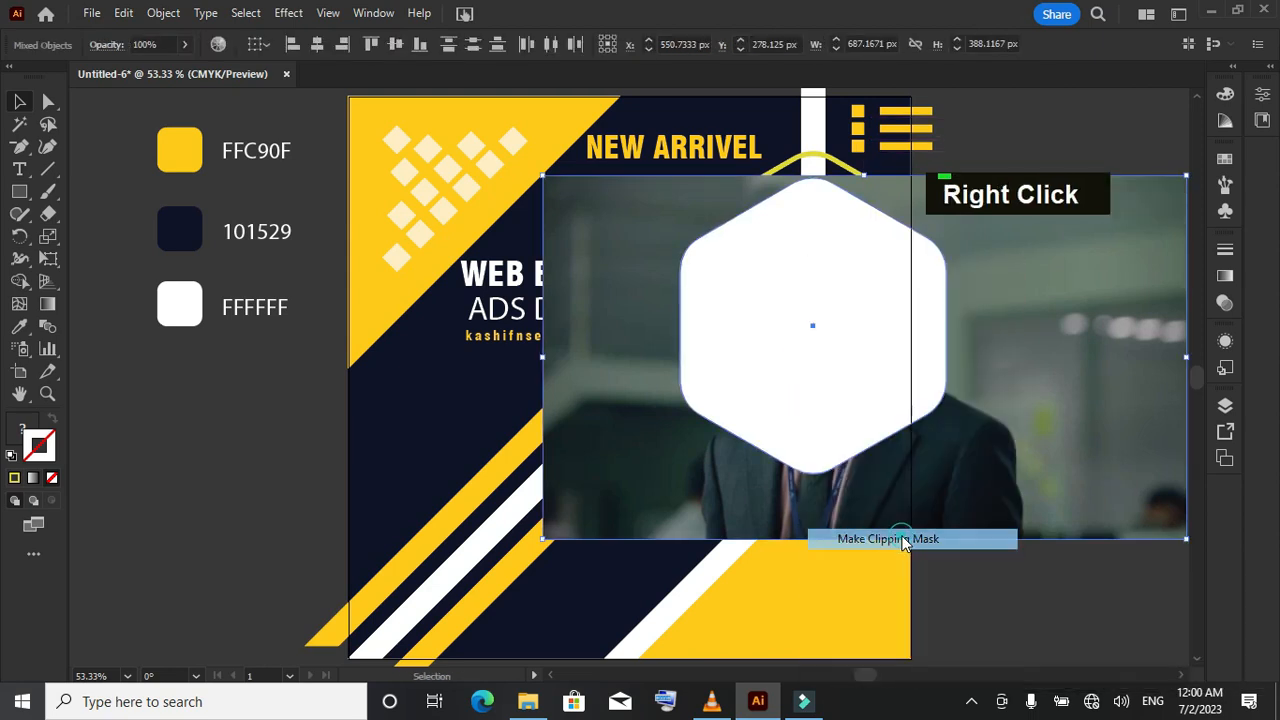
click(1050, 457)
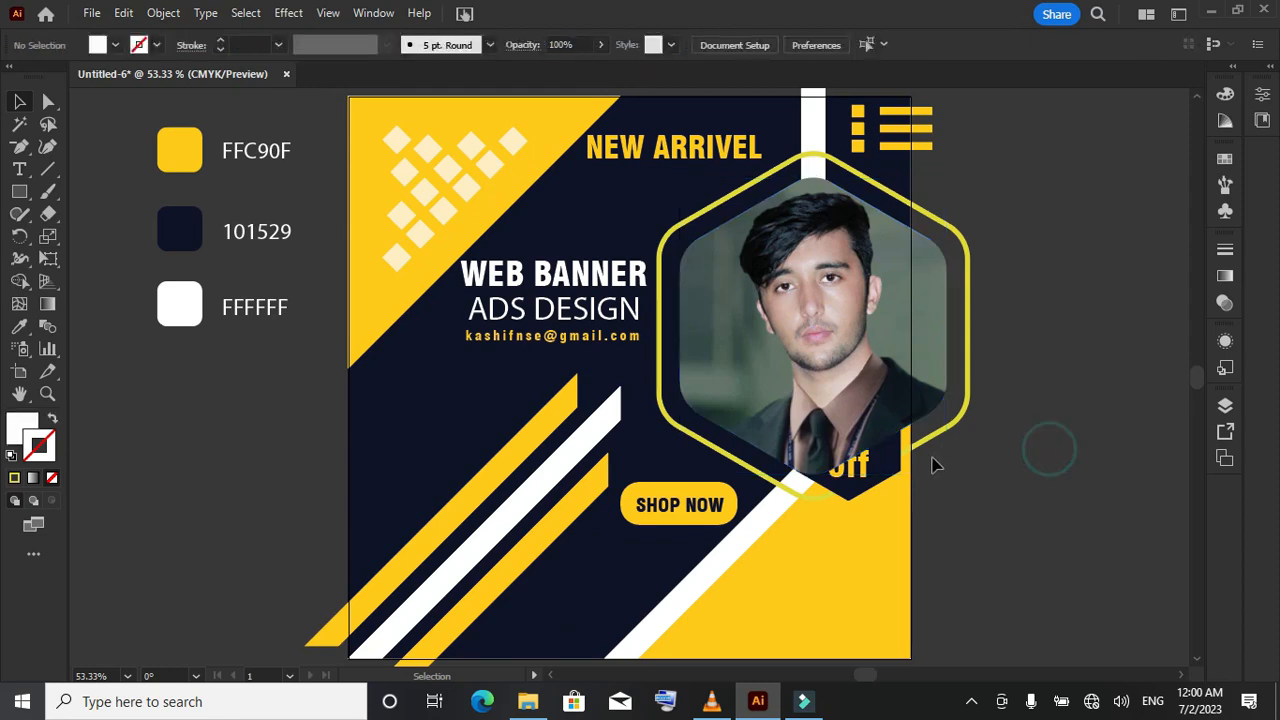
Bring the "20% off" text and its small navy hexagon to the front of the clipped portrait photo
click(893, 469)
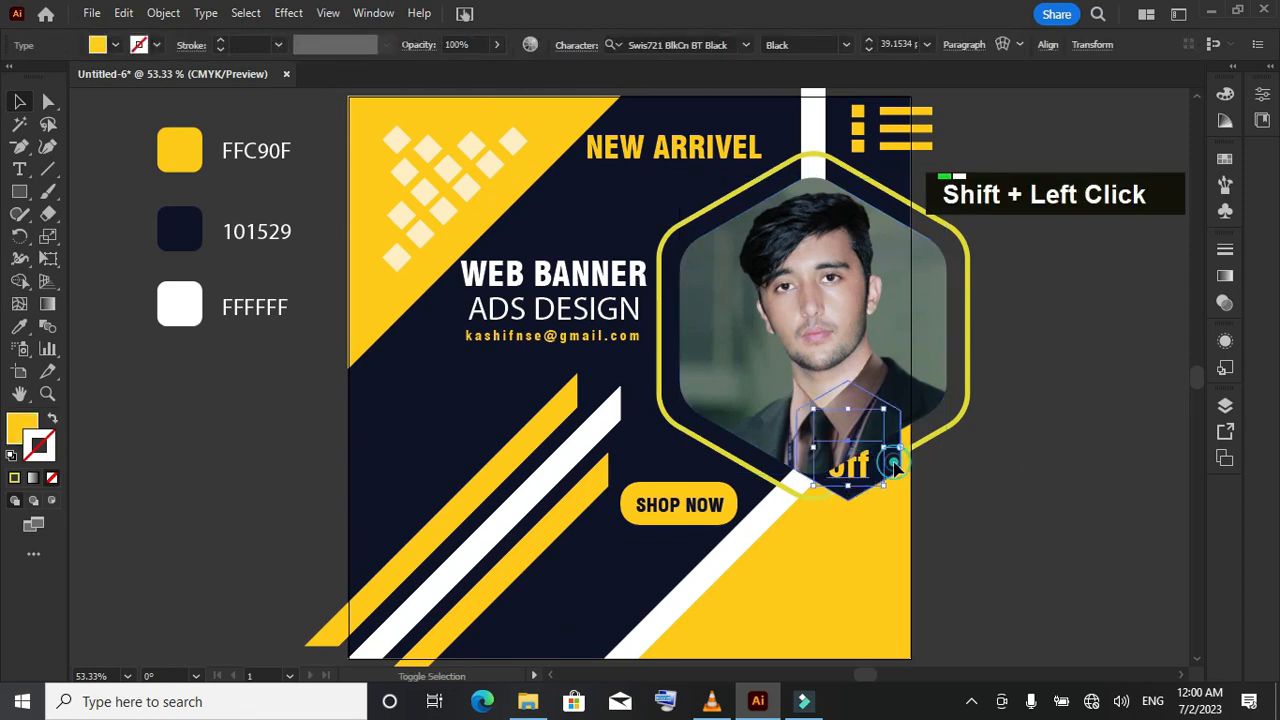
shift+click(885, 448)
right_click(892, 445)
mouse_move(948, 370)
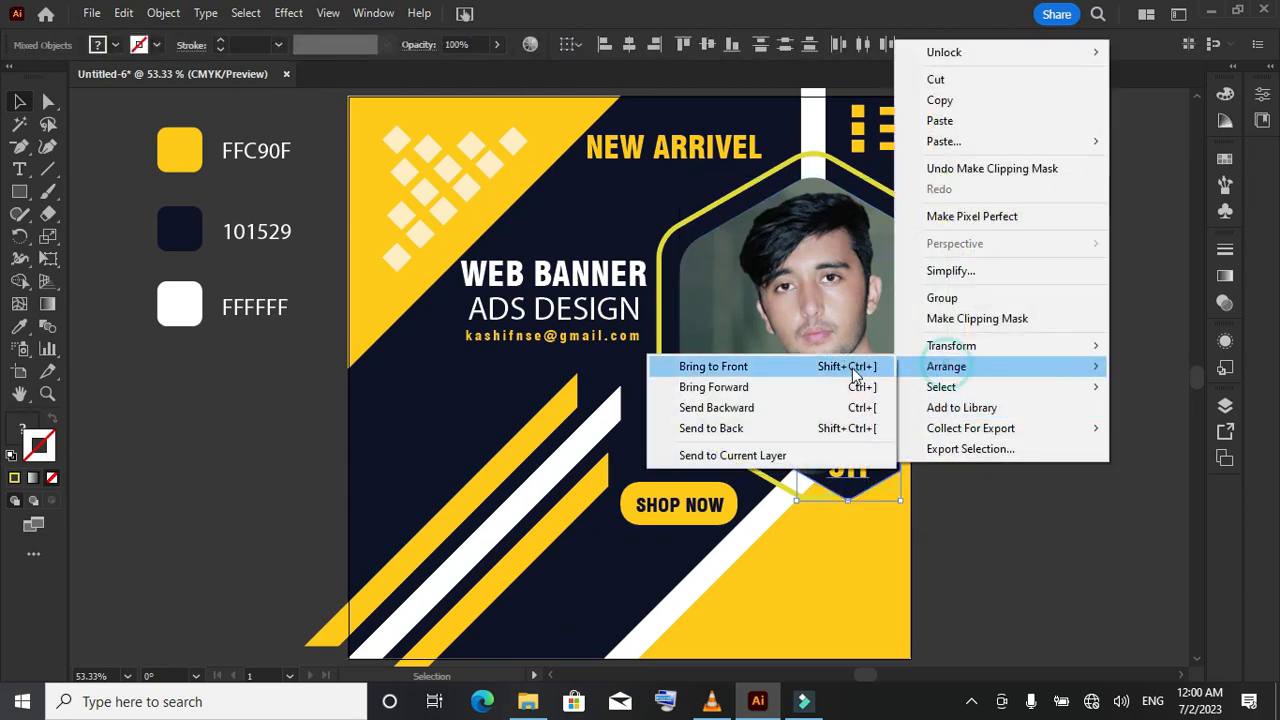
click(780, 366)
click(1050, 410)
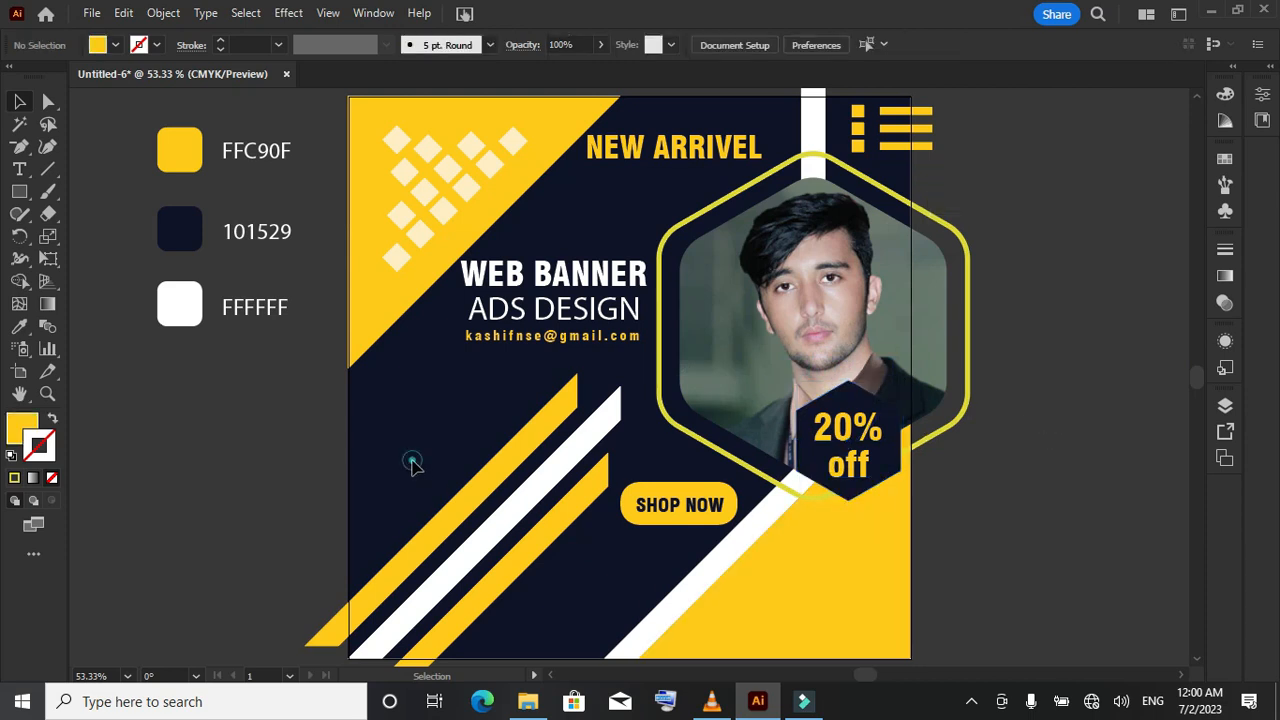
Unlock all objects so the navy background square can be edited, and clear the selection
key(ctrl+alt)
key(ctrl+alt+2)
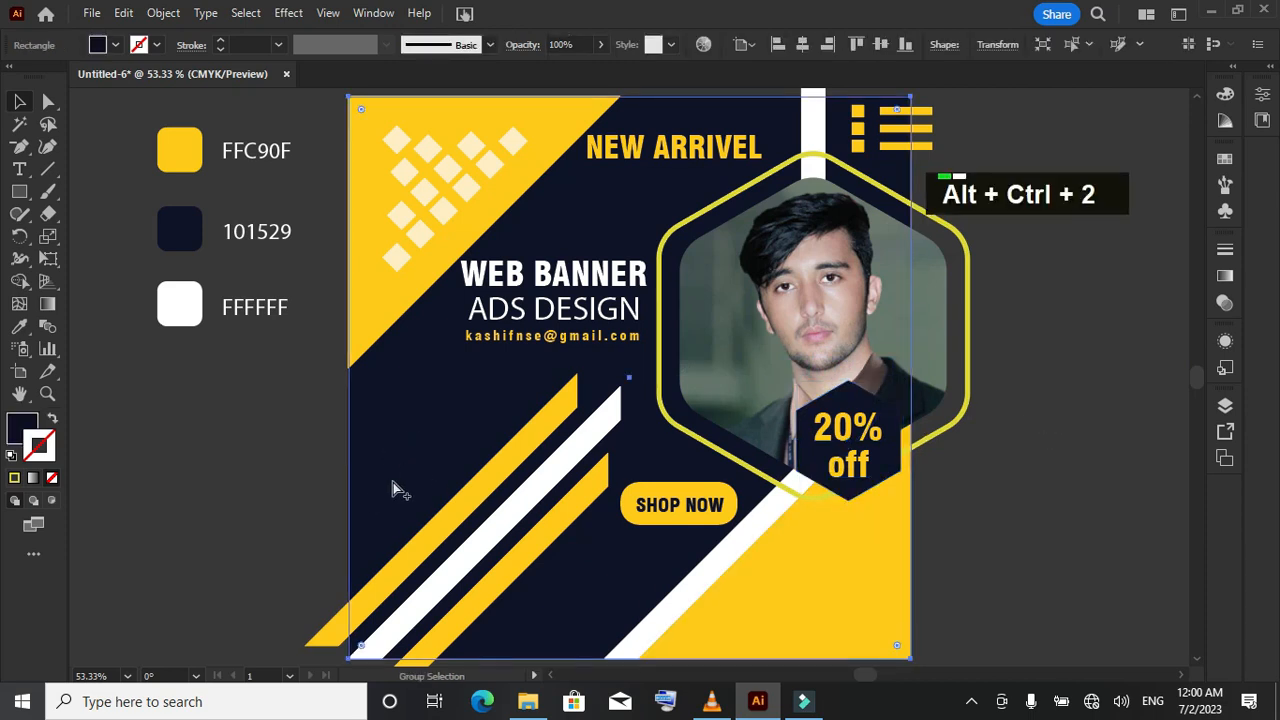
click(294, 486)
Copy the navy background square, paste it in front at the same position, and bring the copy in front of all artwork
click(371, 447)
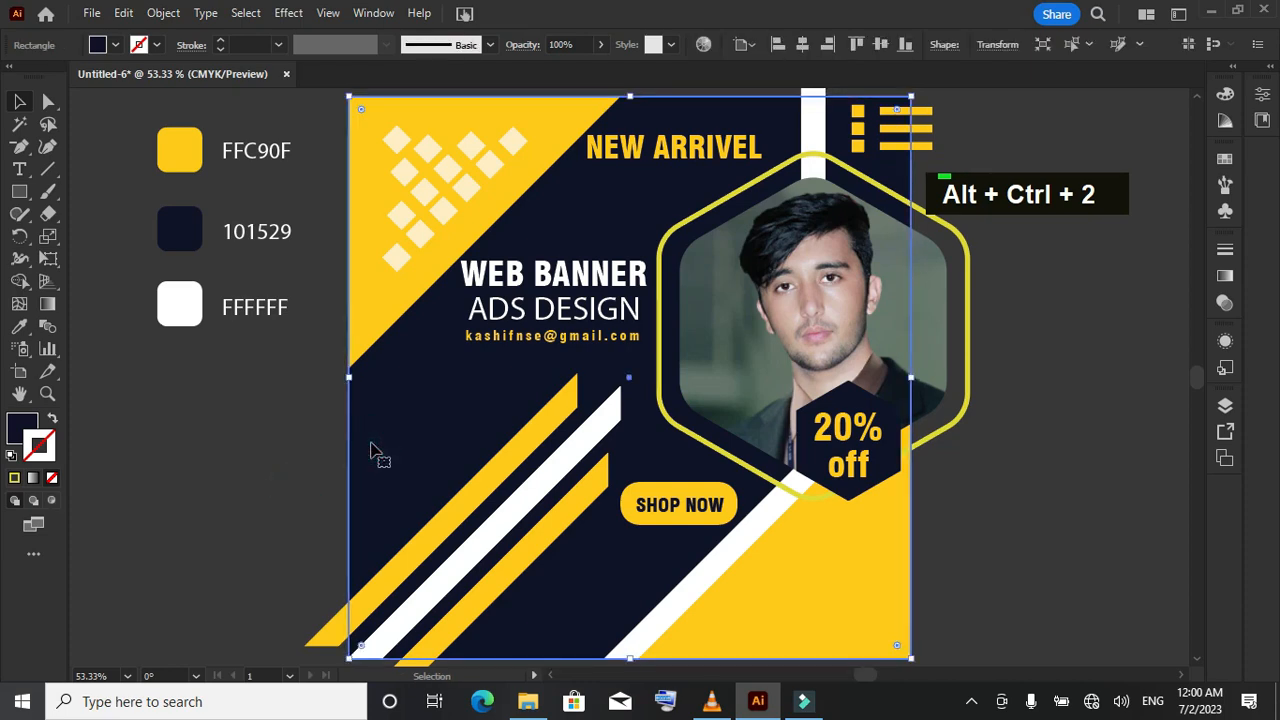
click(123, 14)
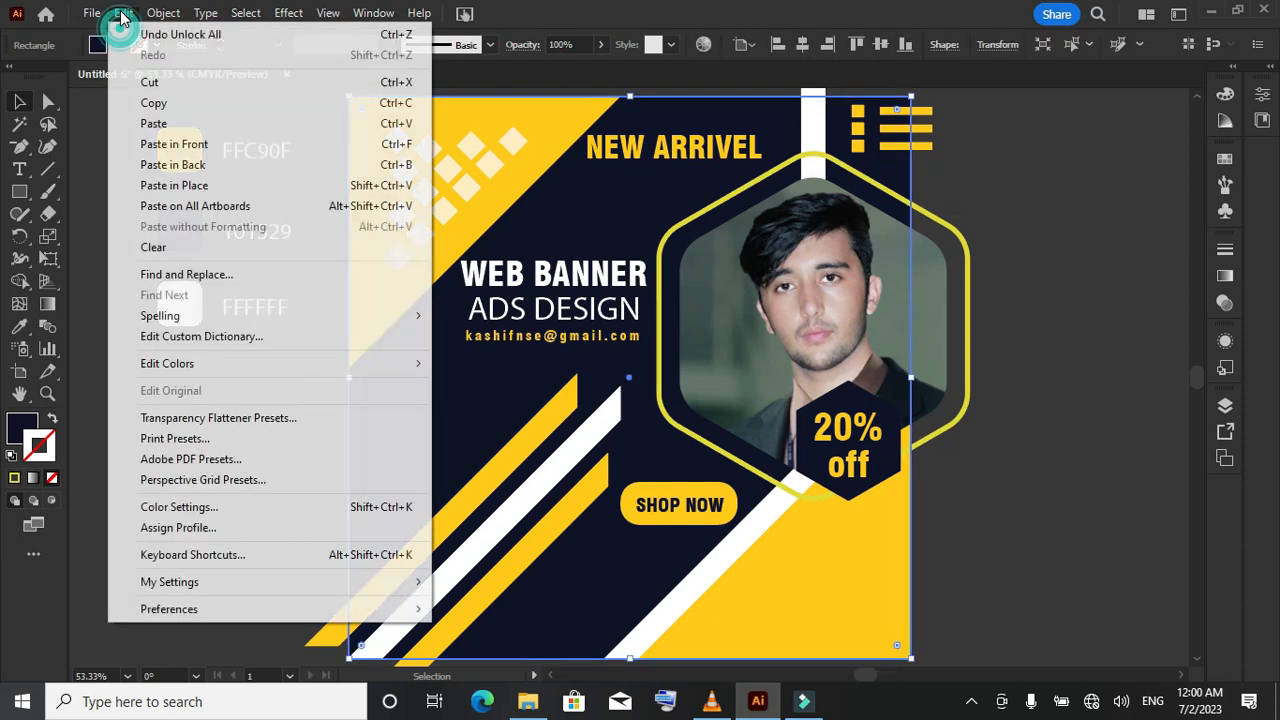
click(166, 104)
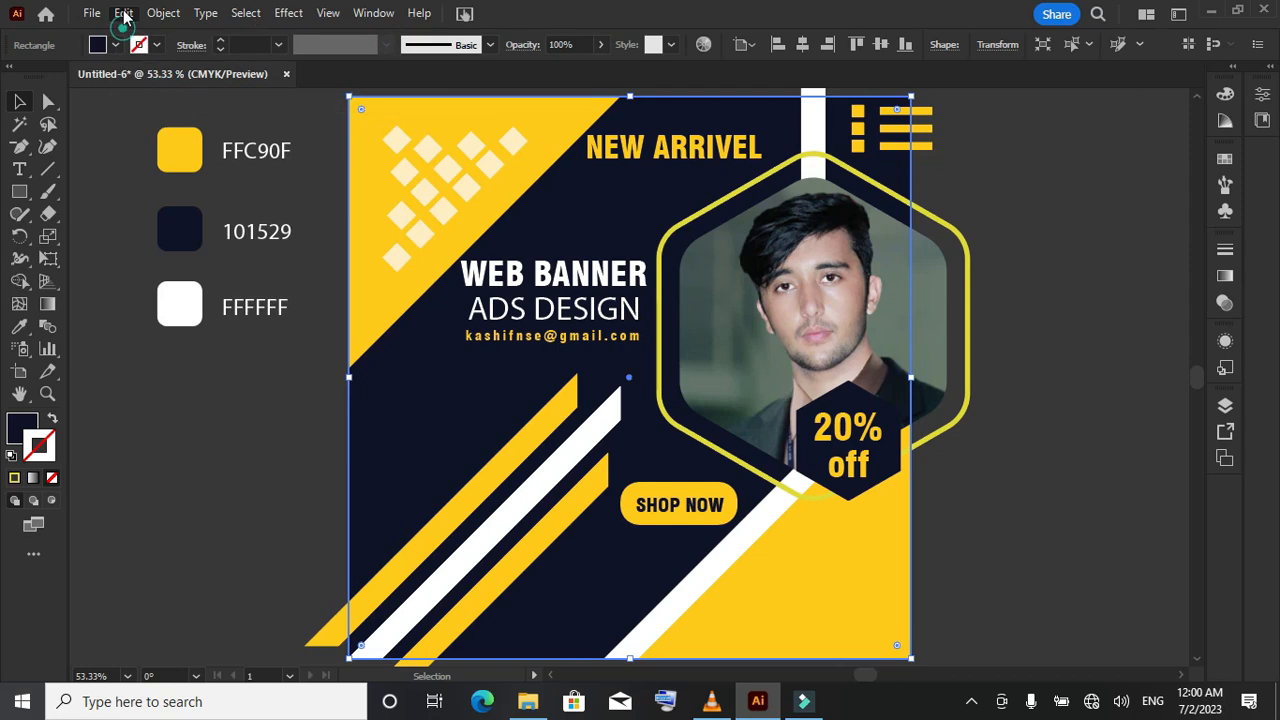
click(123, 14)
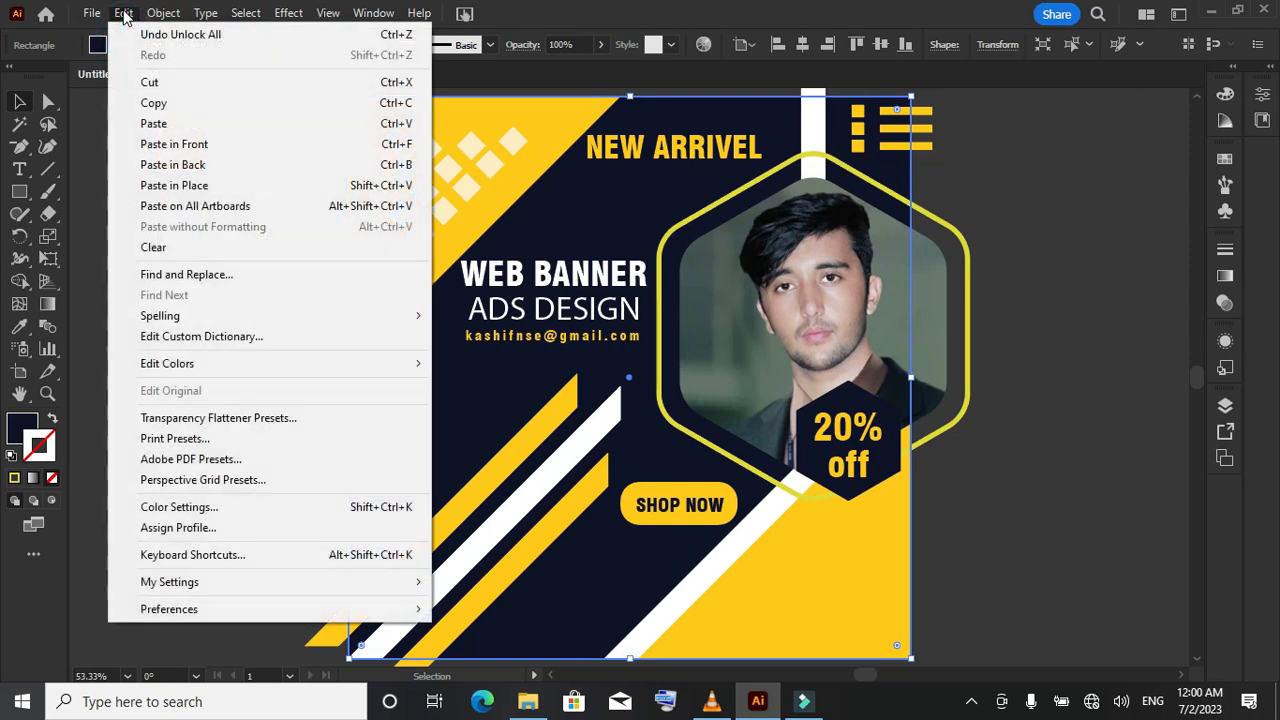
click(191, 148)
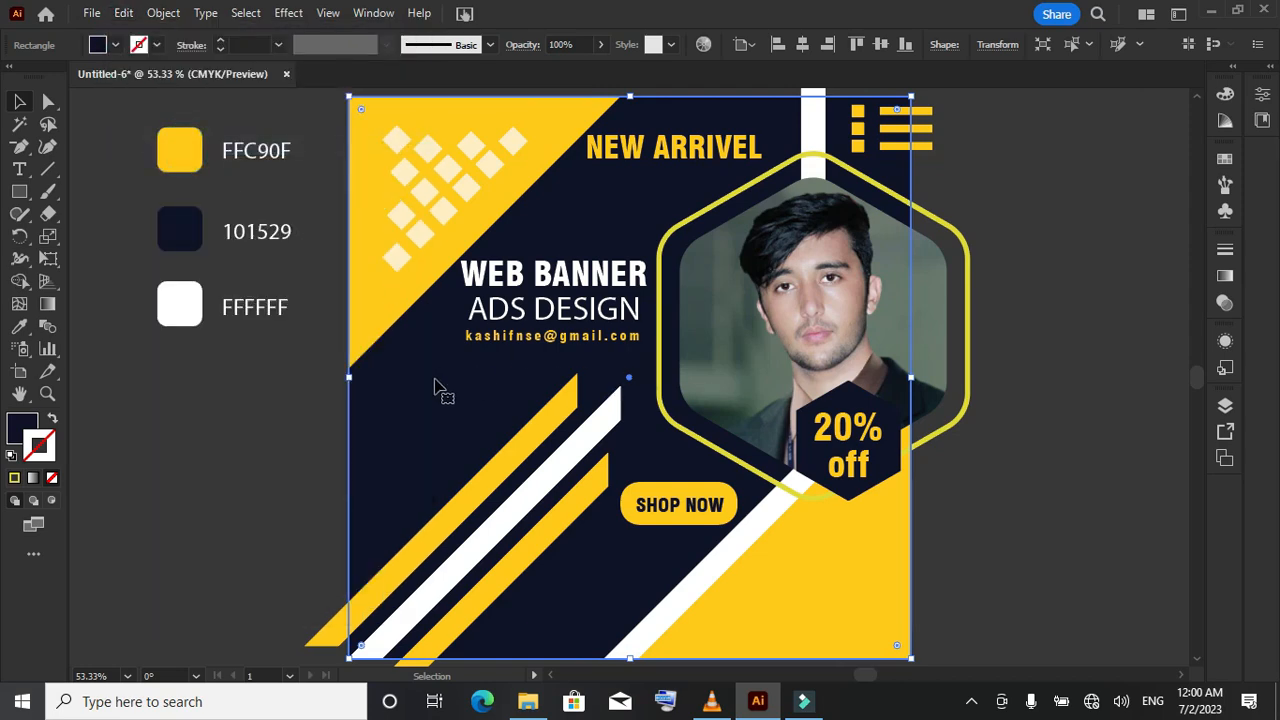
right_click(420, 412)
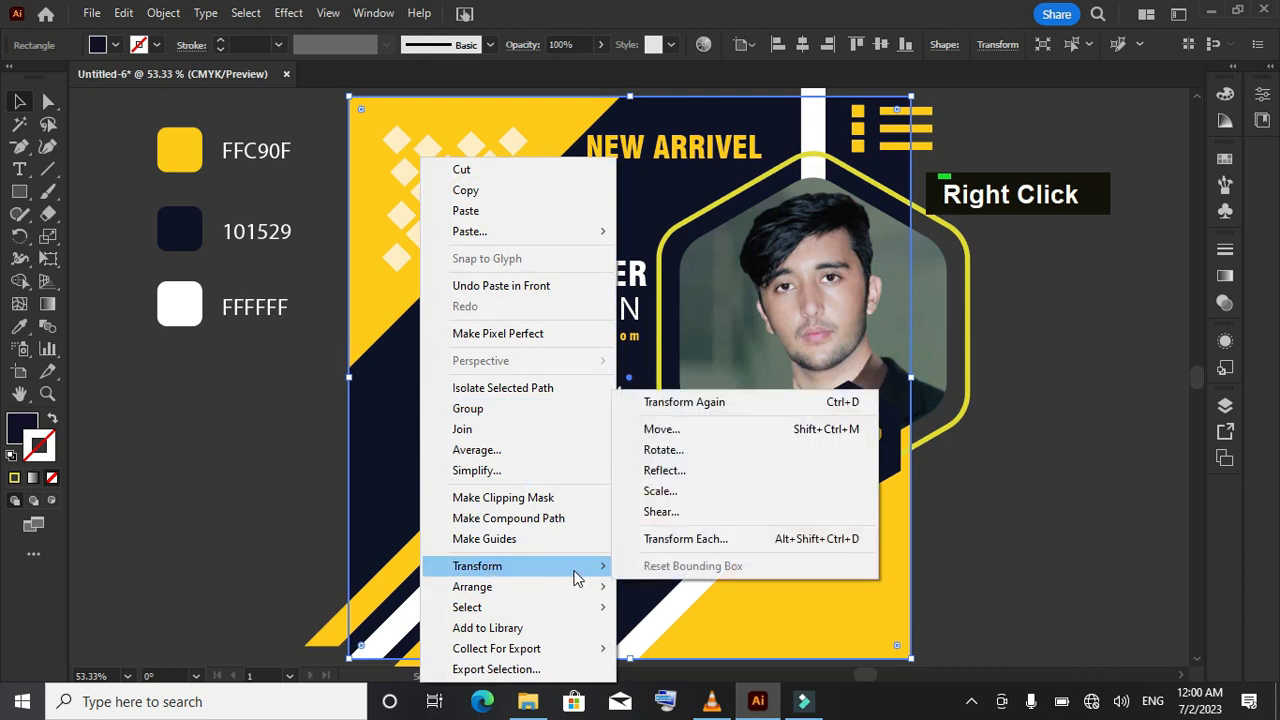
mouse_move(592, 588)
click(656, 590)
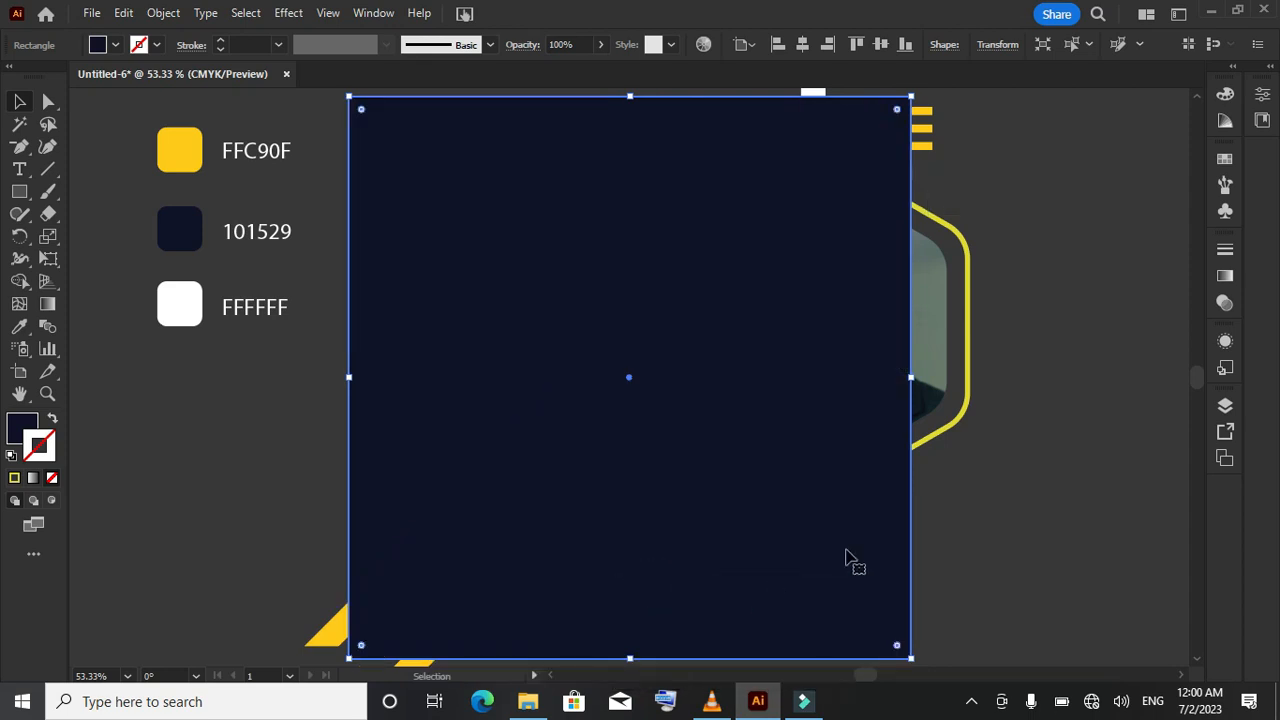
Make a clipping mask from all the banner artwork and the front navy square to trim the overhanging shapes, and deselect the result
drag(1063, 100, 443, 627)
drag(333, 665, 333, 665)
right_click(514, 396)
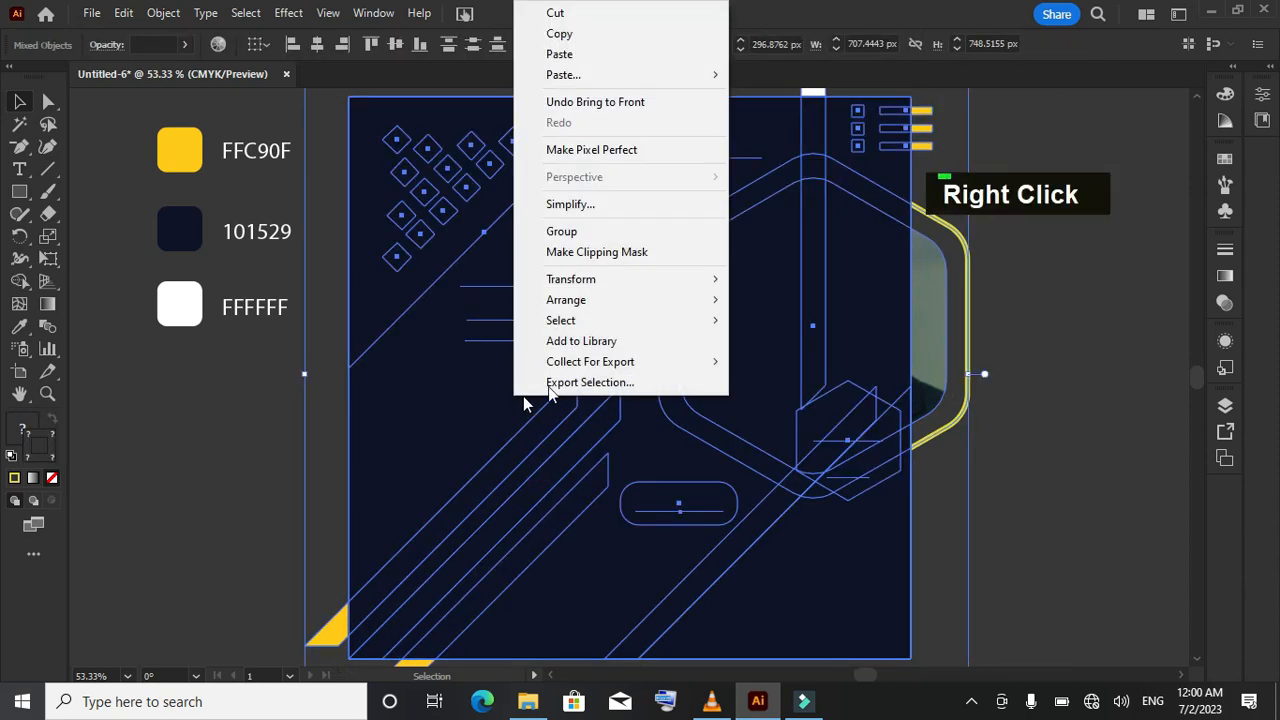
click(614, 255)
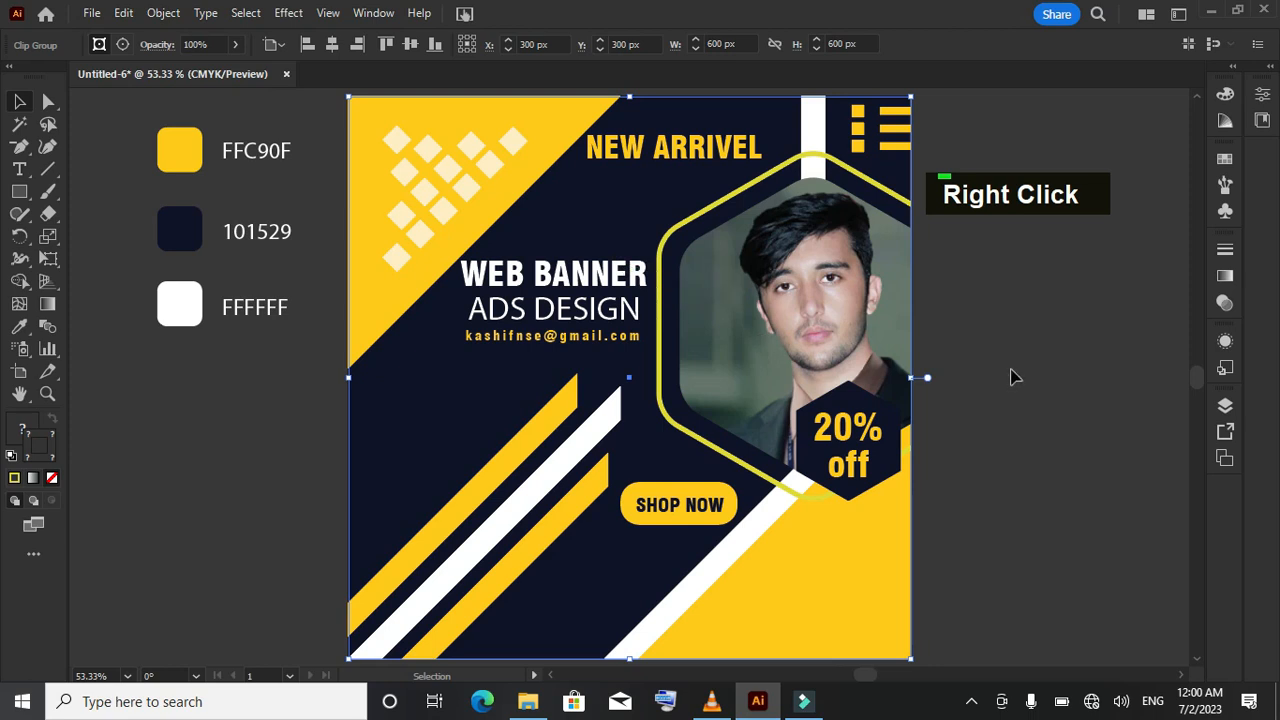
click(1010, 372)
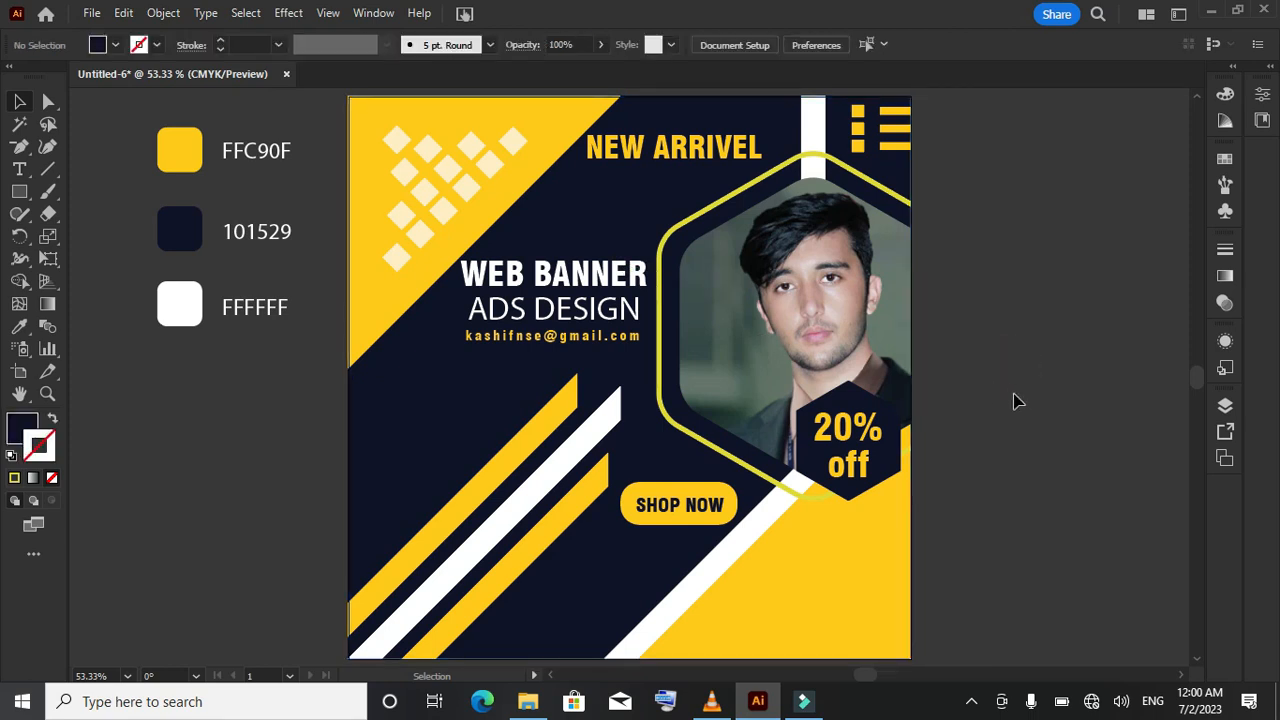